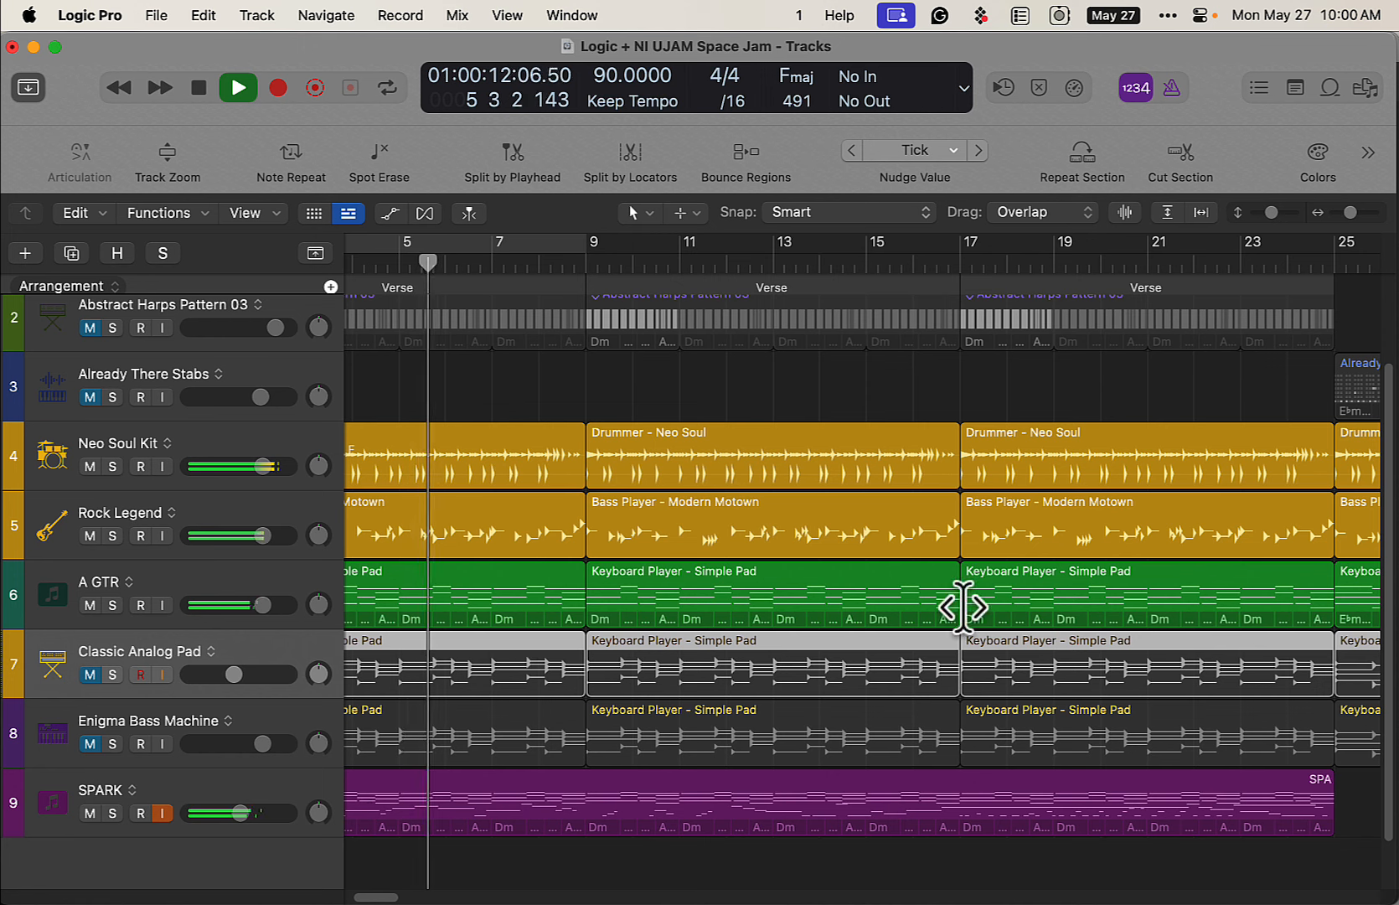
# Stop the project playback and look through the YouTube channel's video list in the browser.
pyautogui.scroll(2, 702, 478)
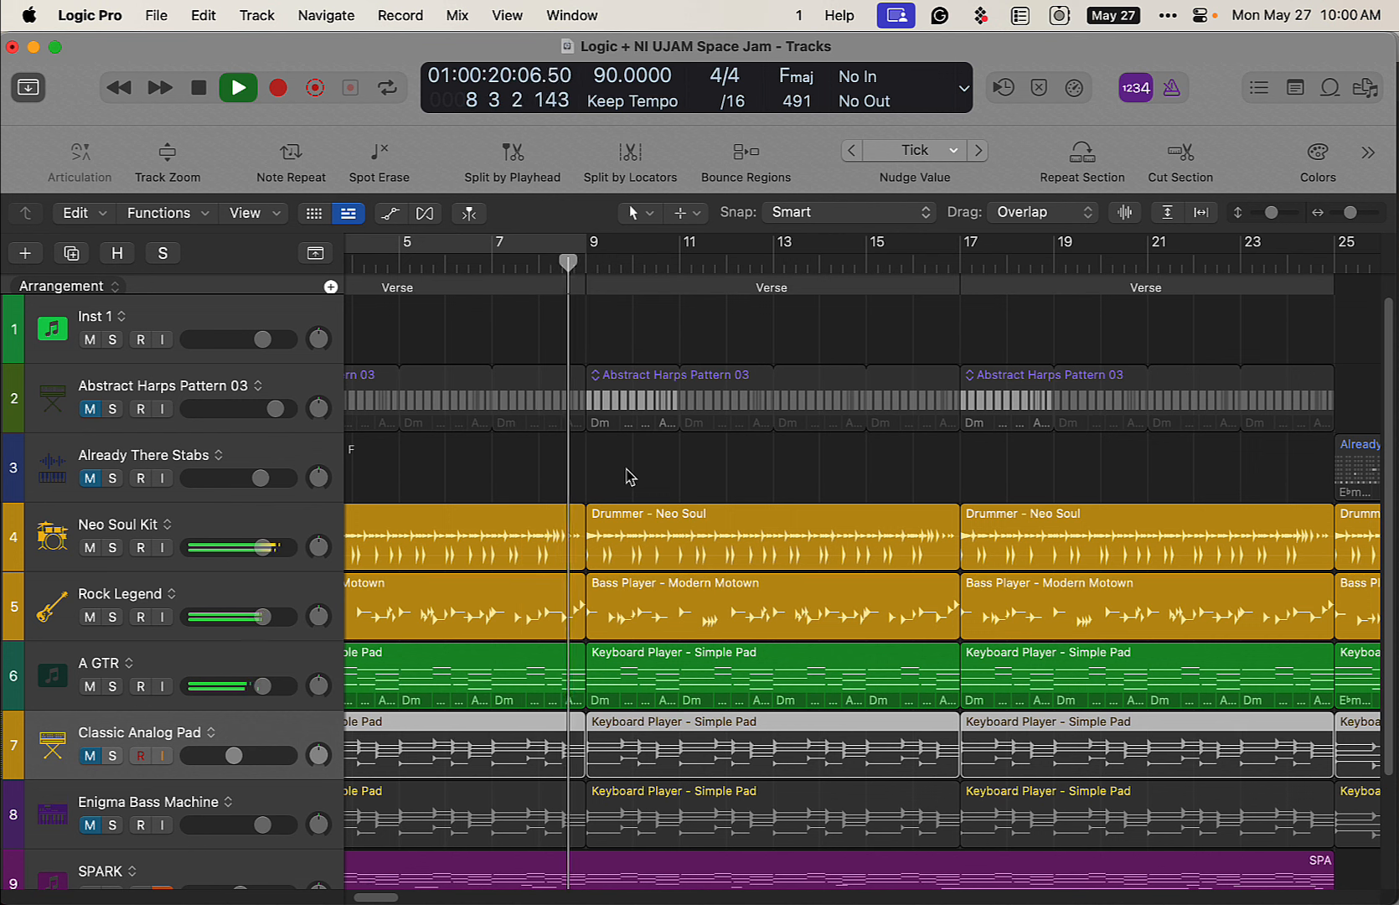
pyautogui.press('space')
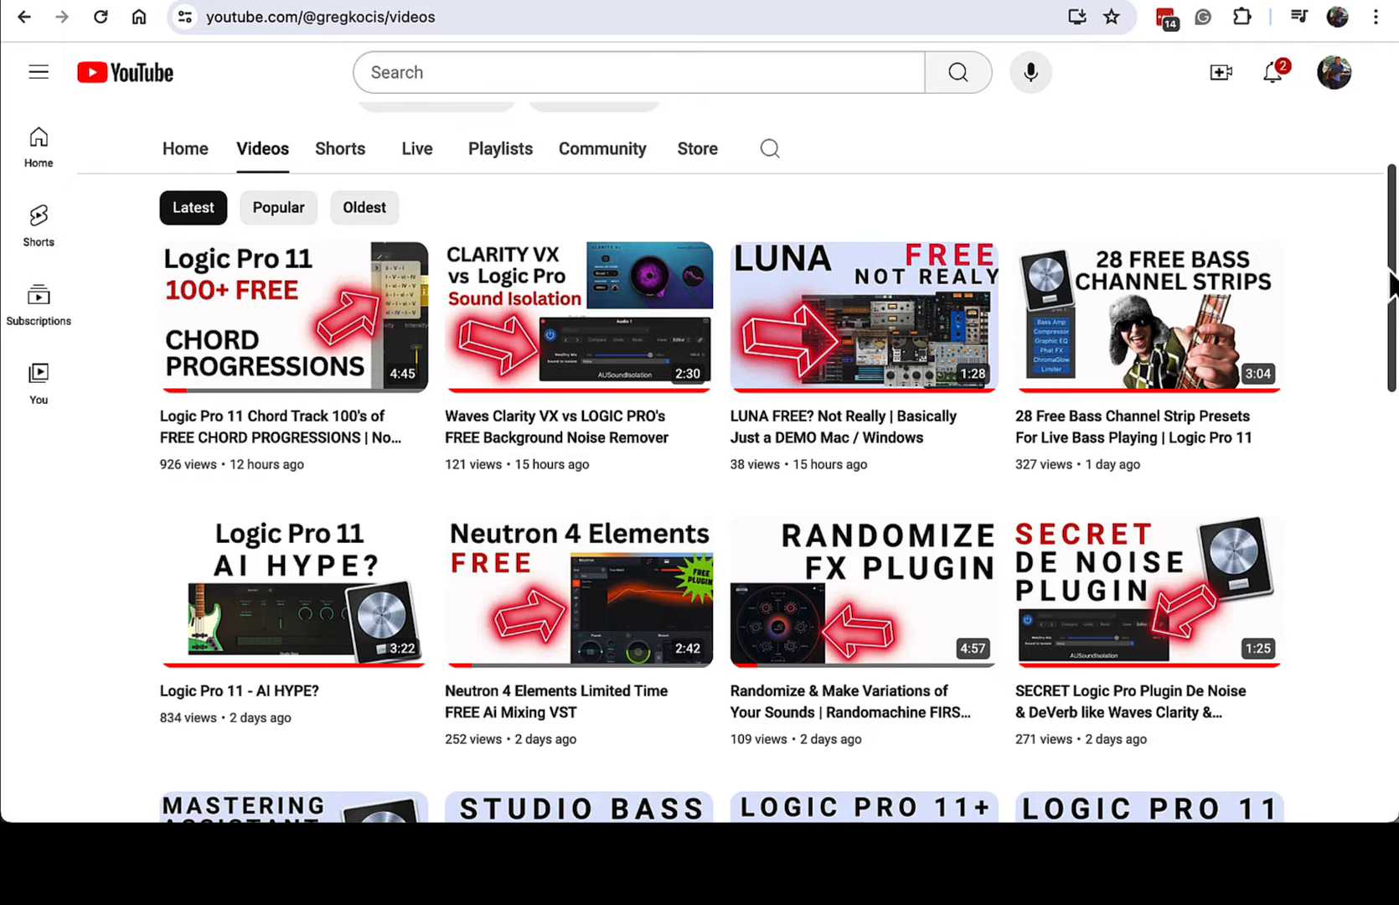
pyautogui.moveTo(1391, 285); pyautogui.dragTo(1397, 689)
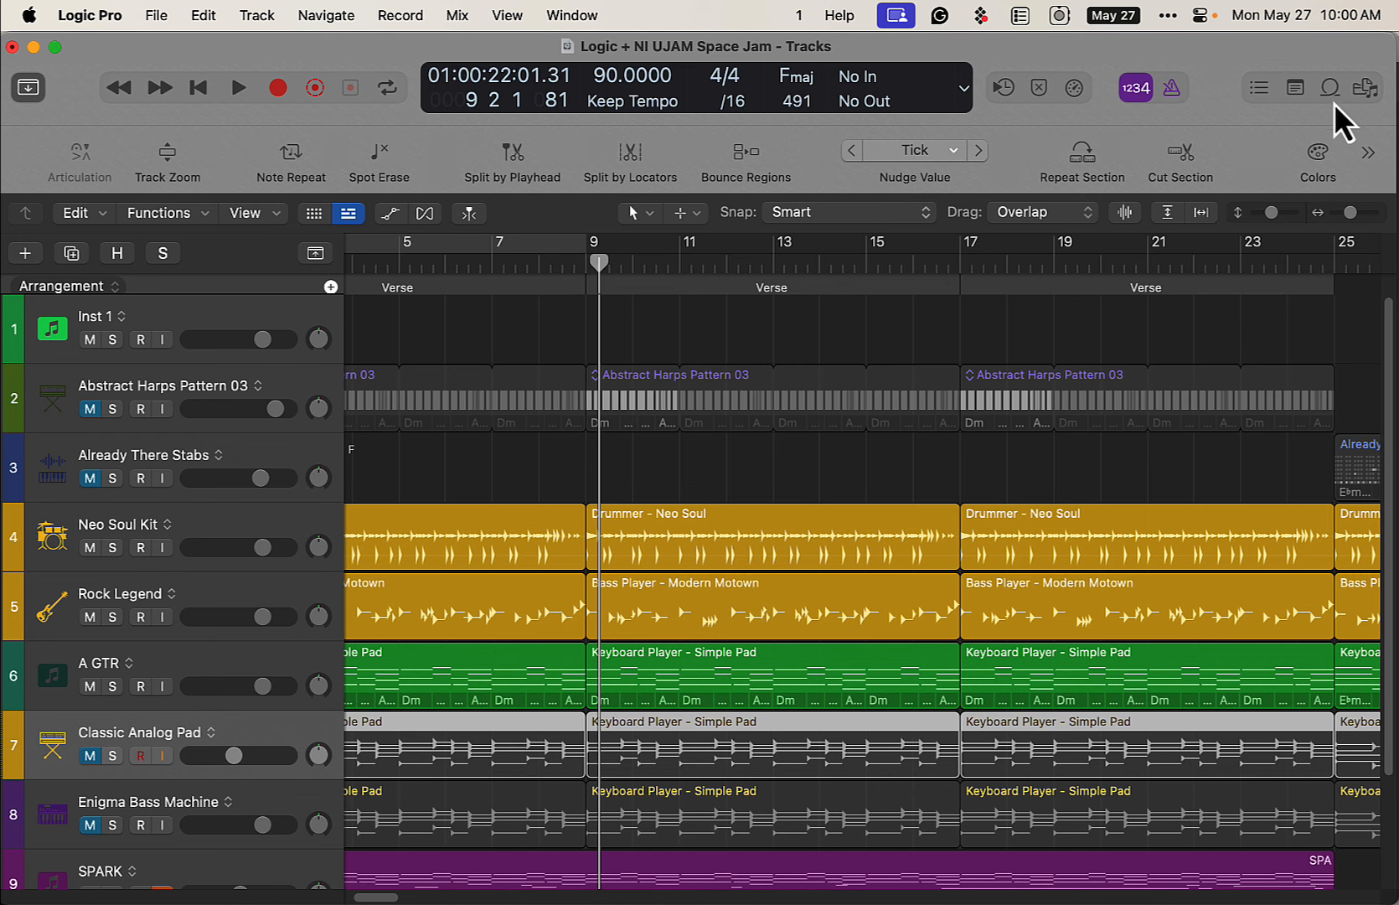
# Audition the Already There Stabs loop in the Loop Browser and close the browser again.
pyautogui.click(1330, 89)
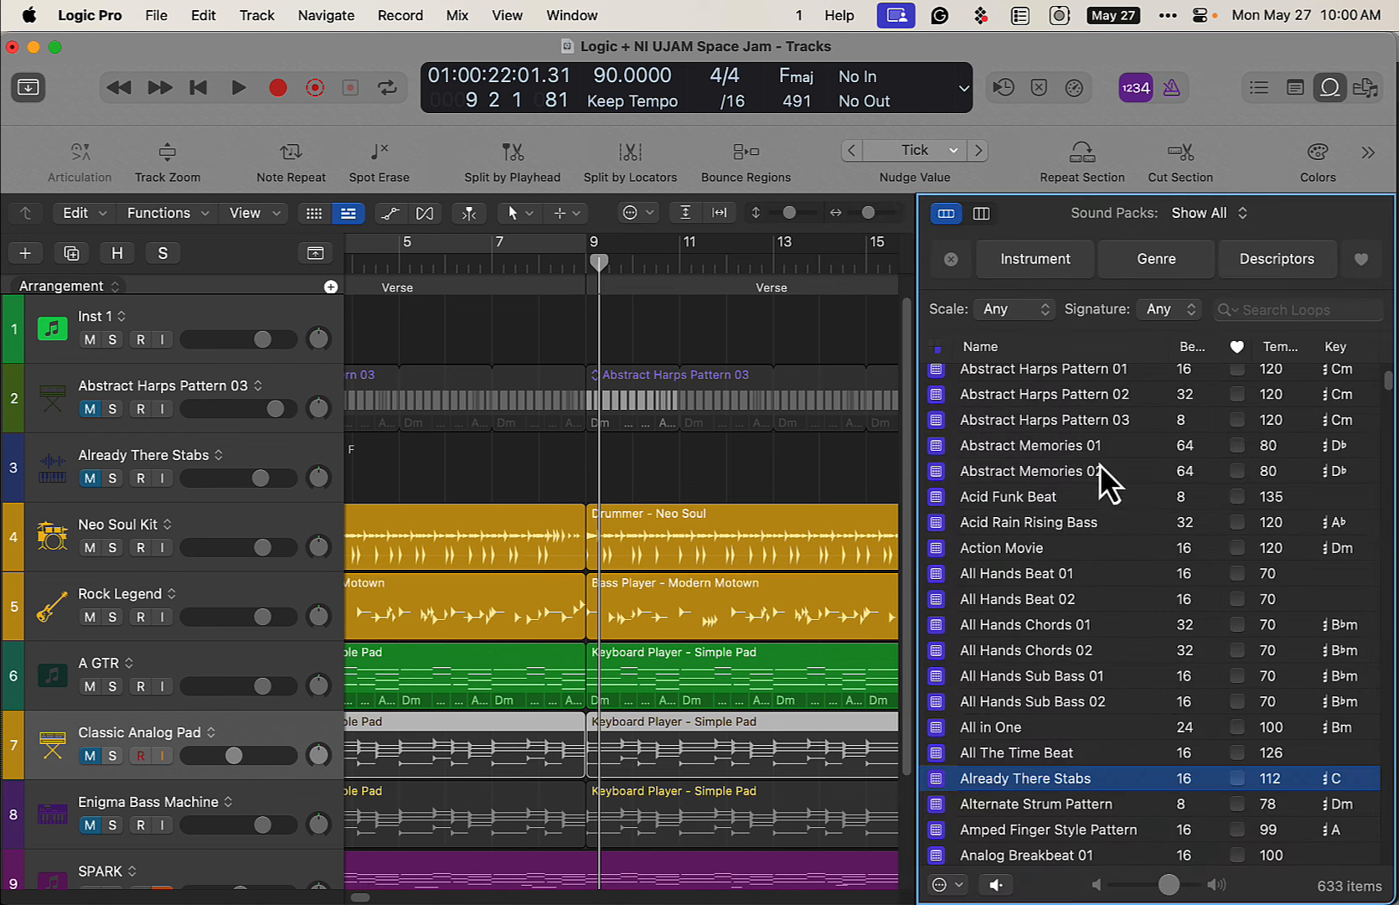
pyautogui.scroll(-10, 1213, 544)
pyautogui.scroll(8, 1215, 544)
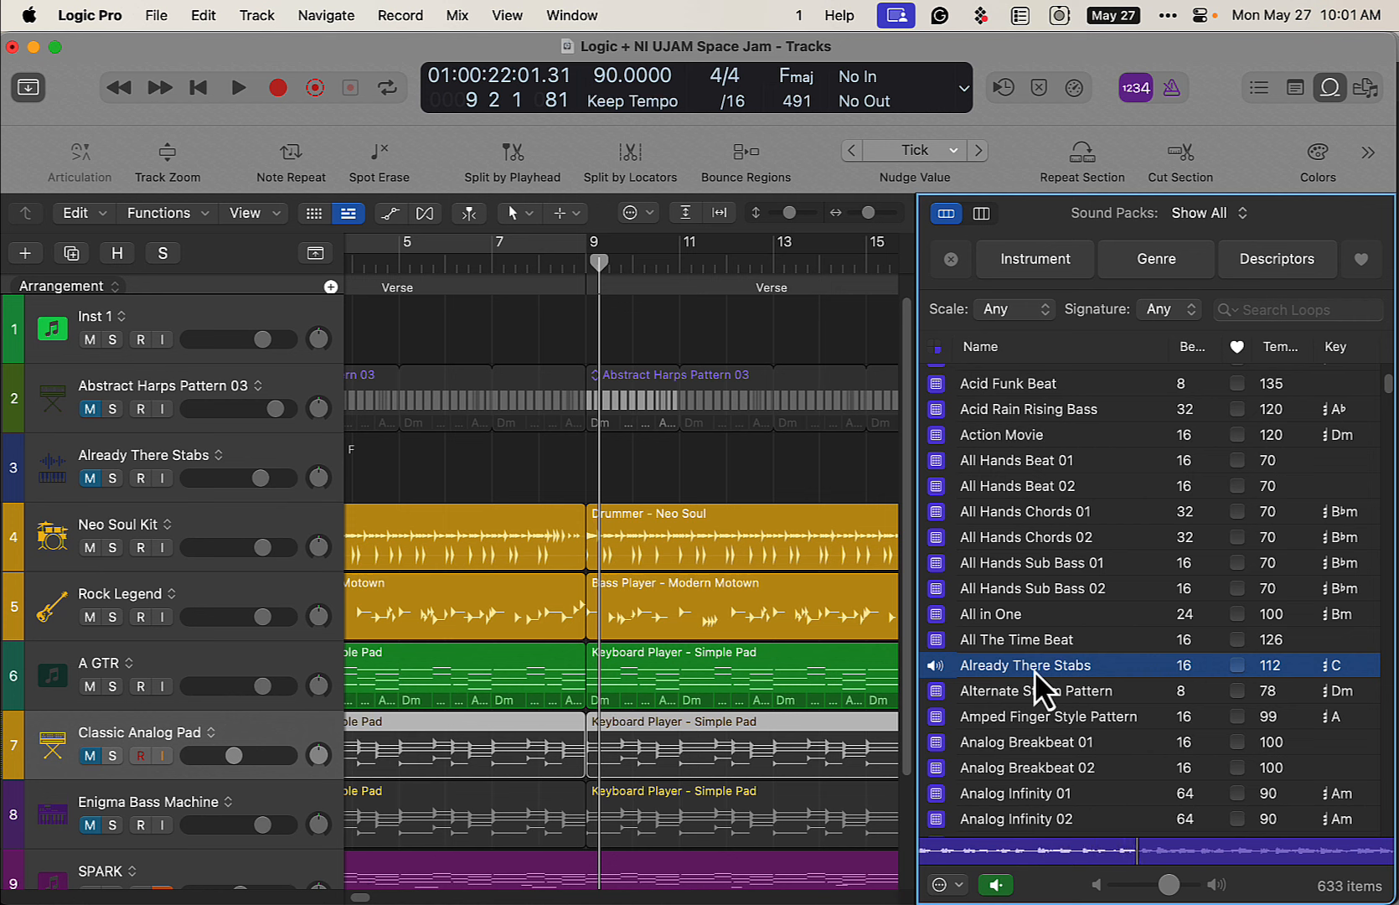
pyautogui.click(1034, 670)
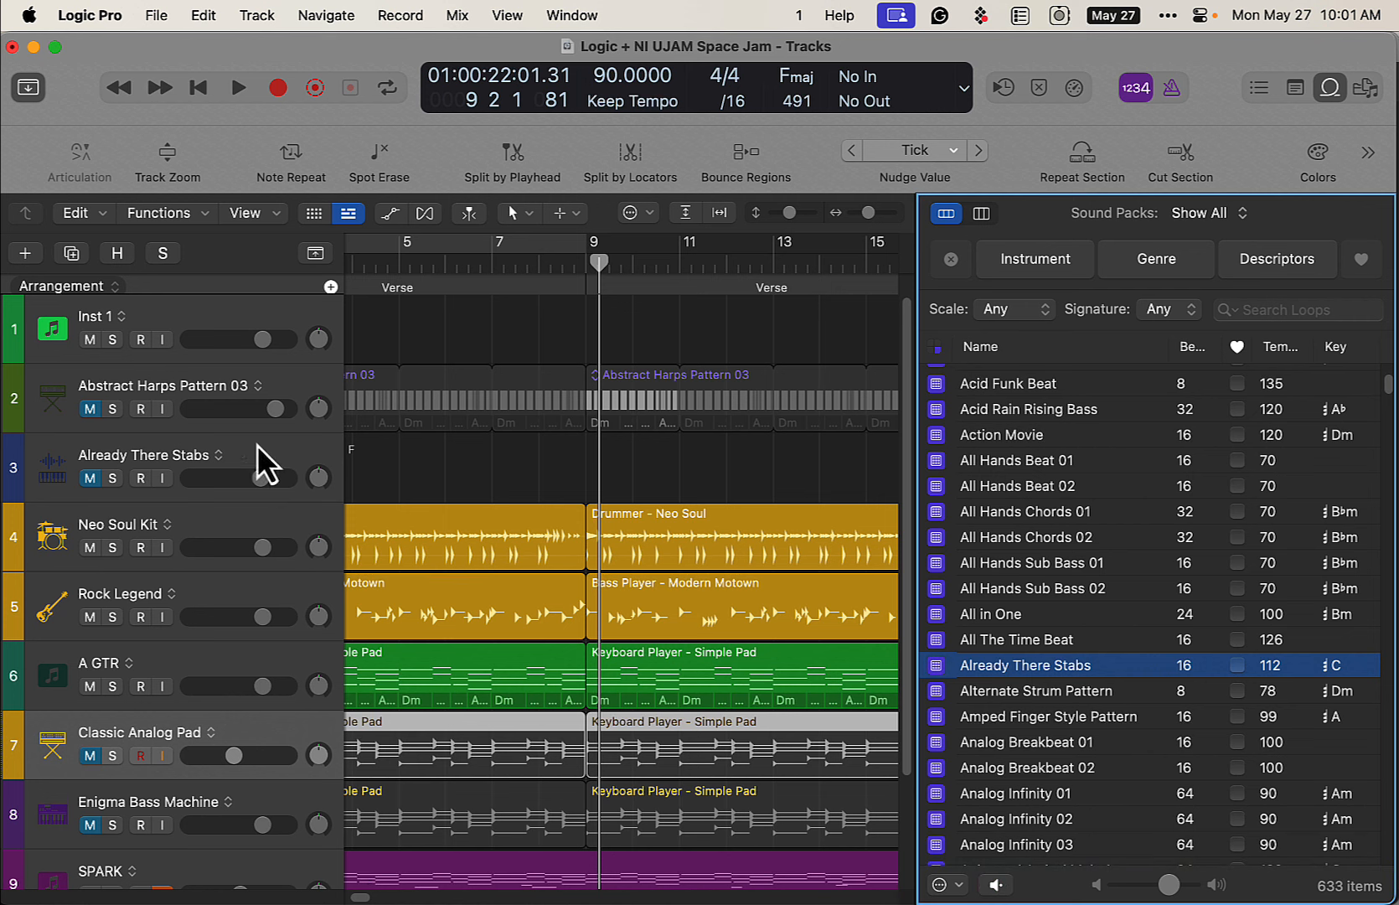
pyautogui.click(1331, 88)
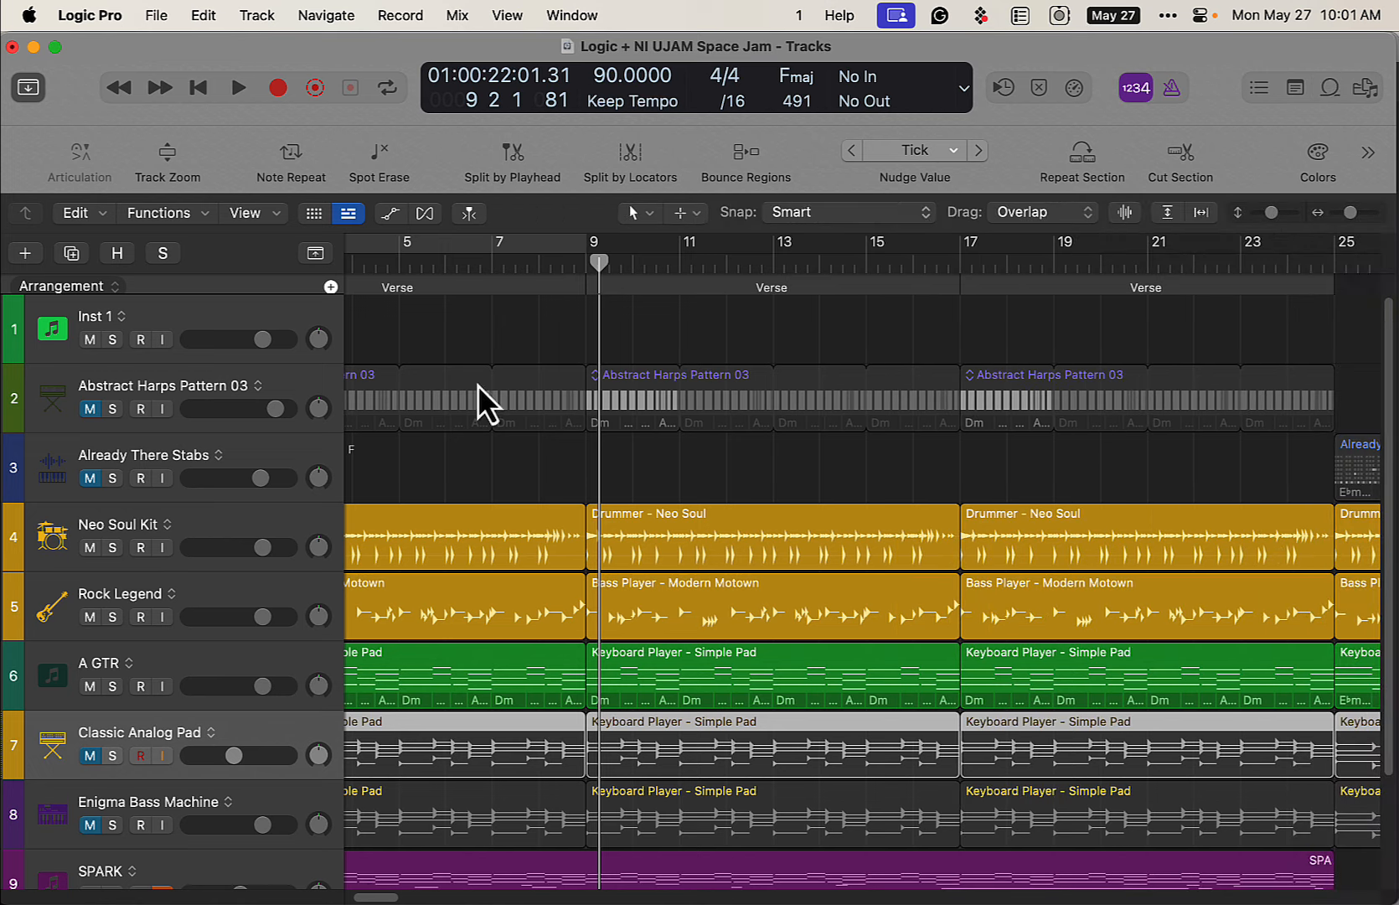
# Unmute the Abstract Harps Pattern 03 track and show the global tracks with the playhead at the project start.
pyautogui.click(90, 409)
pyautogui.press('Return')
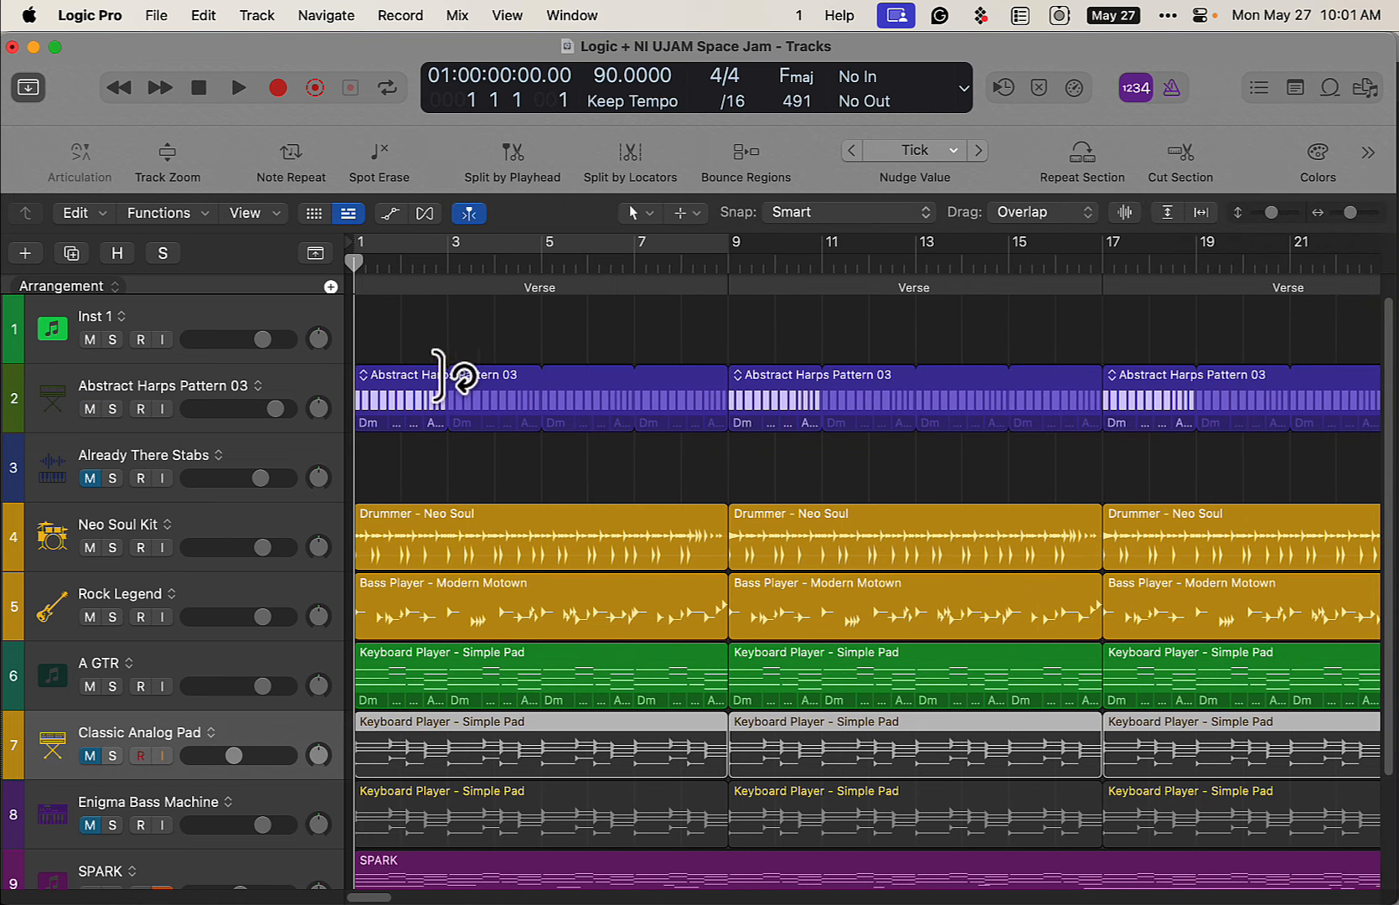
pyautogui.press('g')
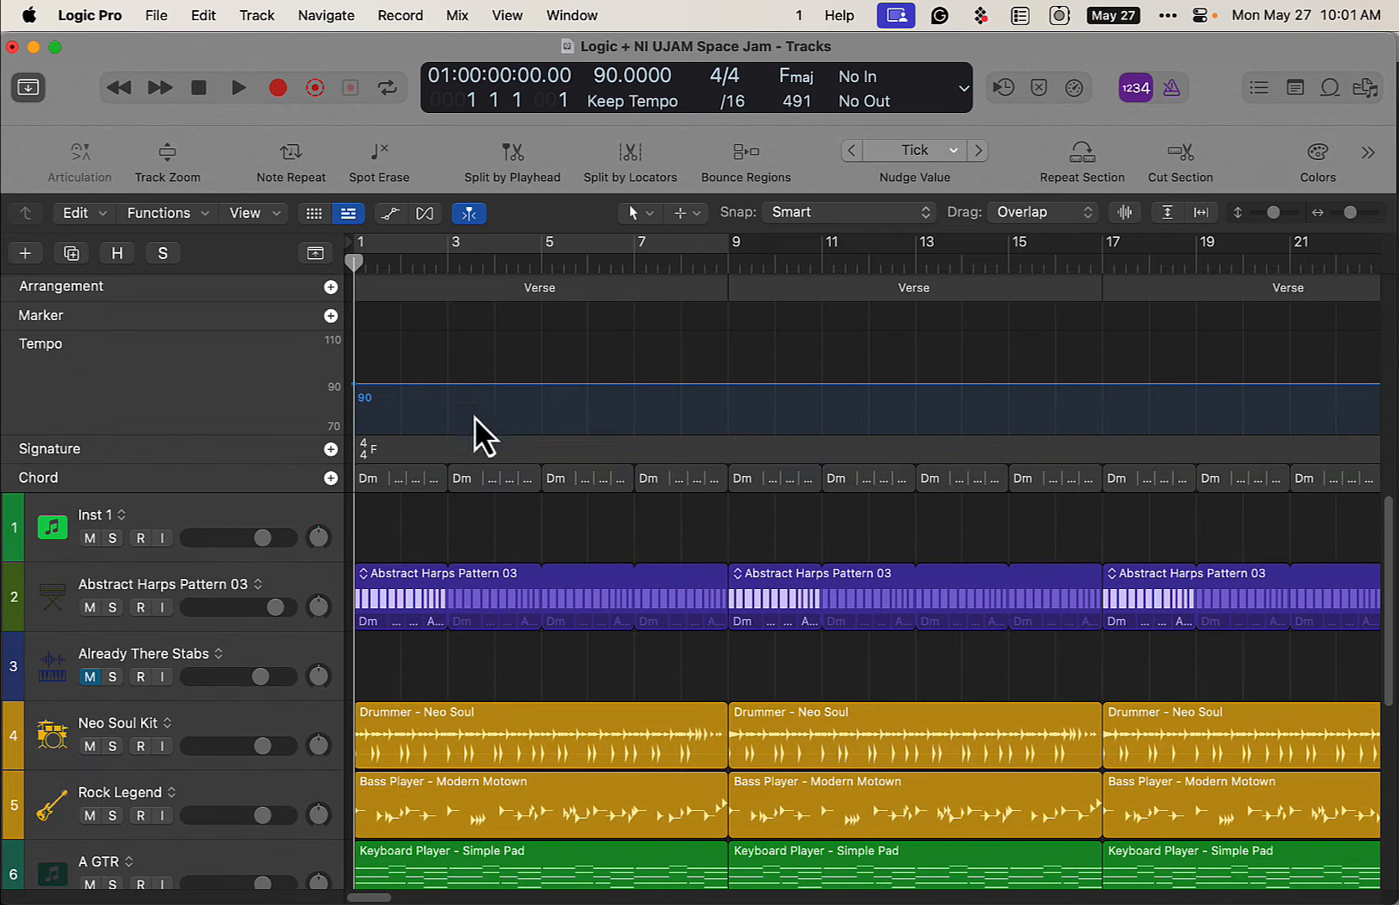
pyautogui.moveTo(1350, 212); pyautogui.dragTo(1352, 213)
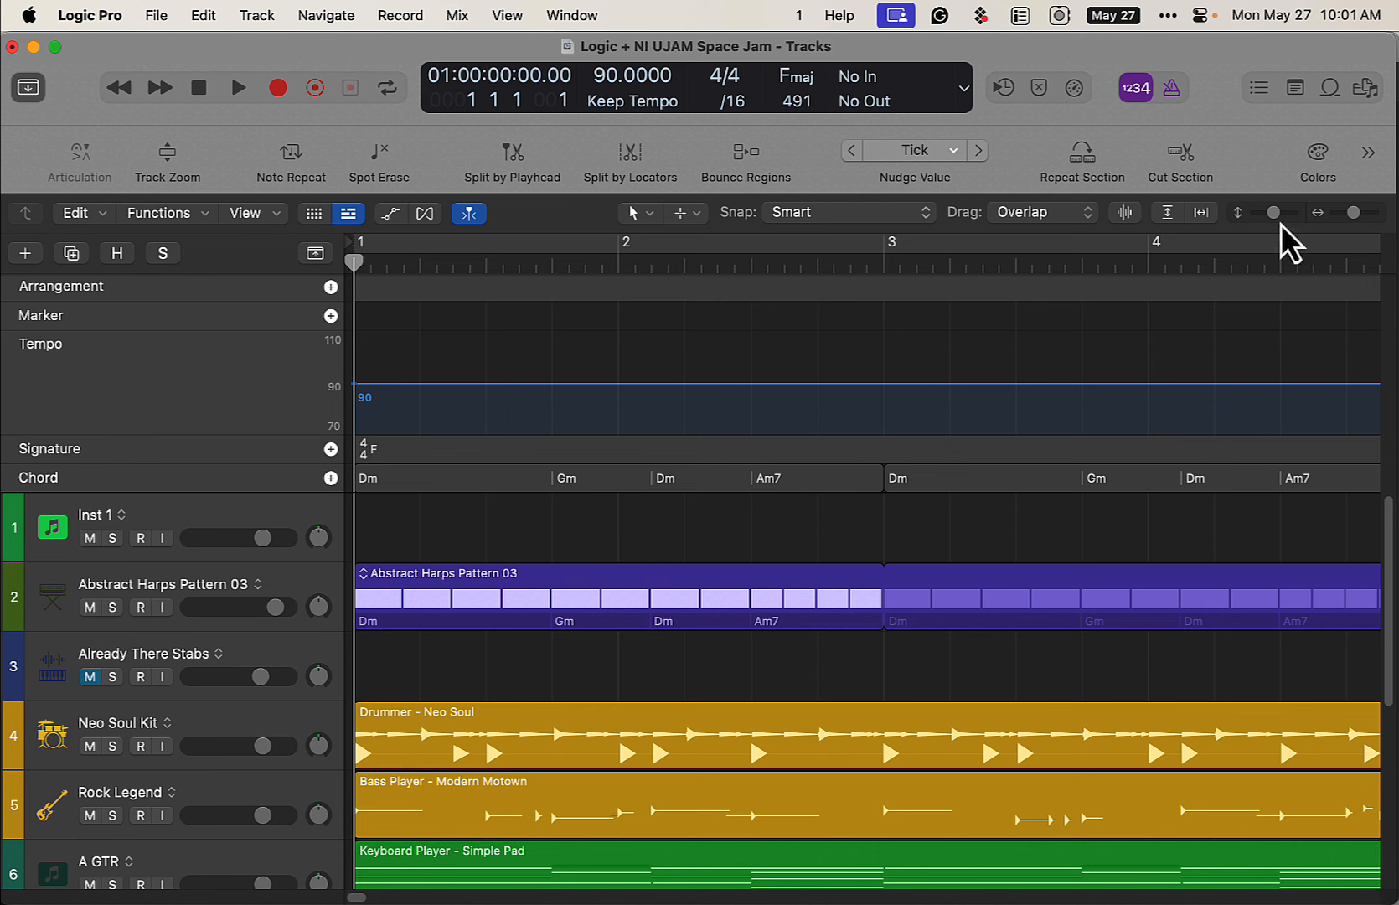
pyautogui.moveTo(1345, 220); pyautogui.dragTo(1343, 215)
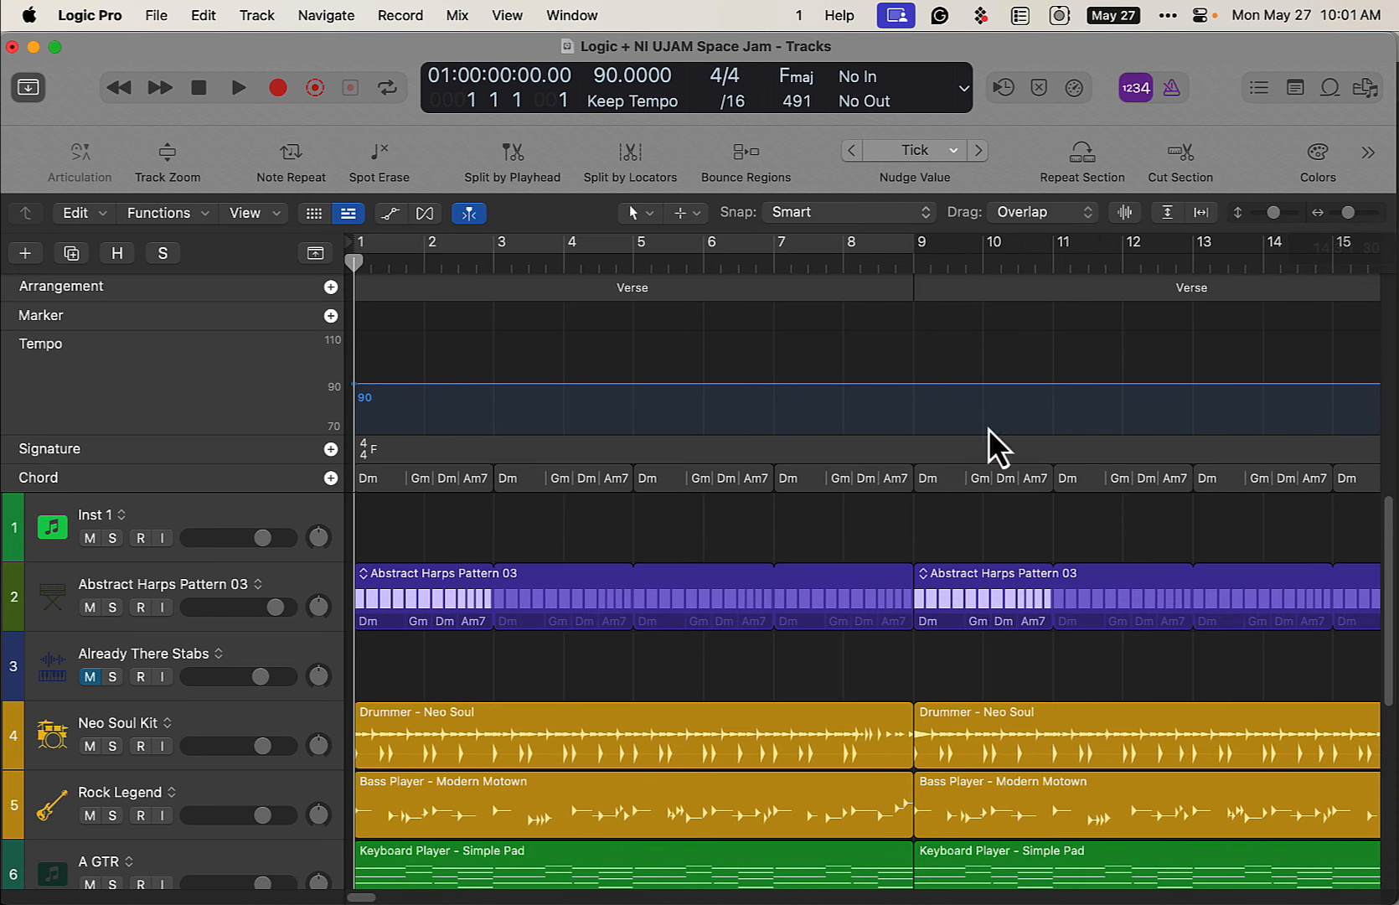
# Select the SPARK track and show the Library and the Inspector.
pyautogui.click(439, 479)
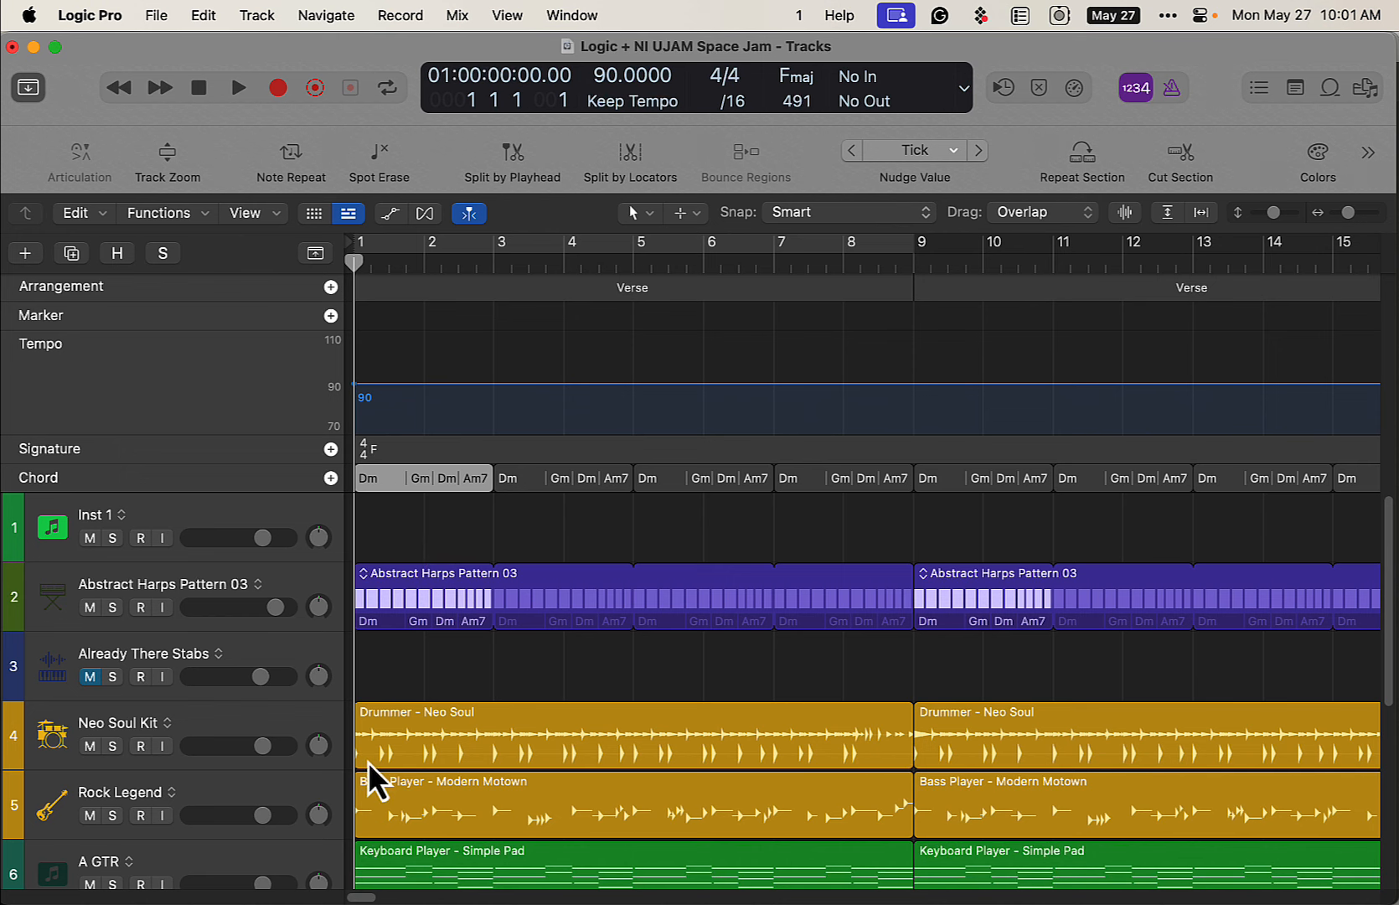
pyautogui.scroll(-5, 573, 746)
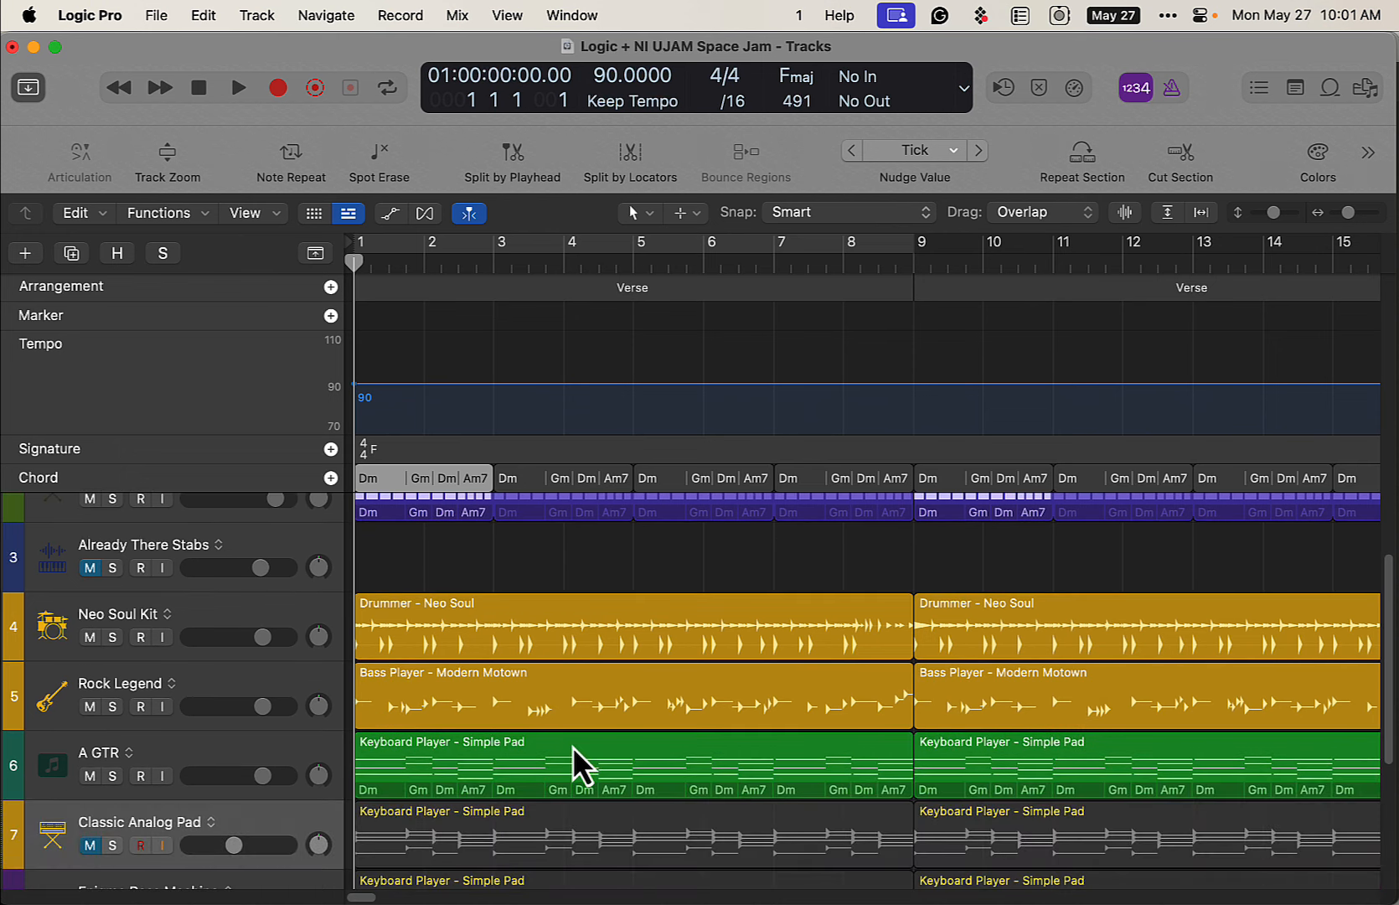
pyautogui.scroll(-2, 573, 748)
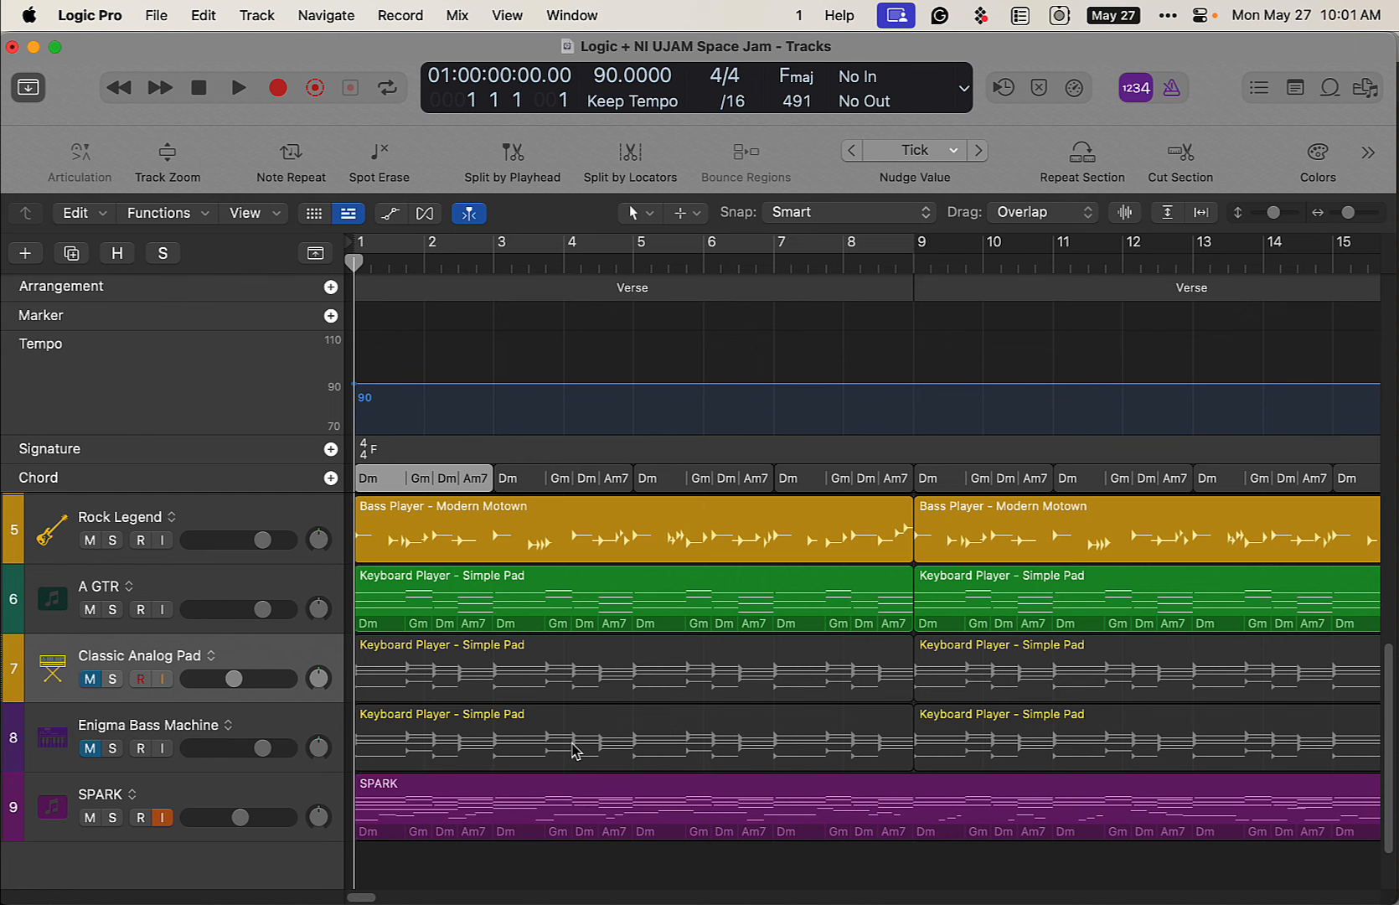
pyautogui.scroll(-1, 574, 749)
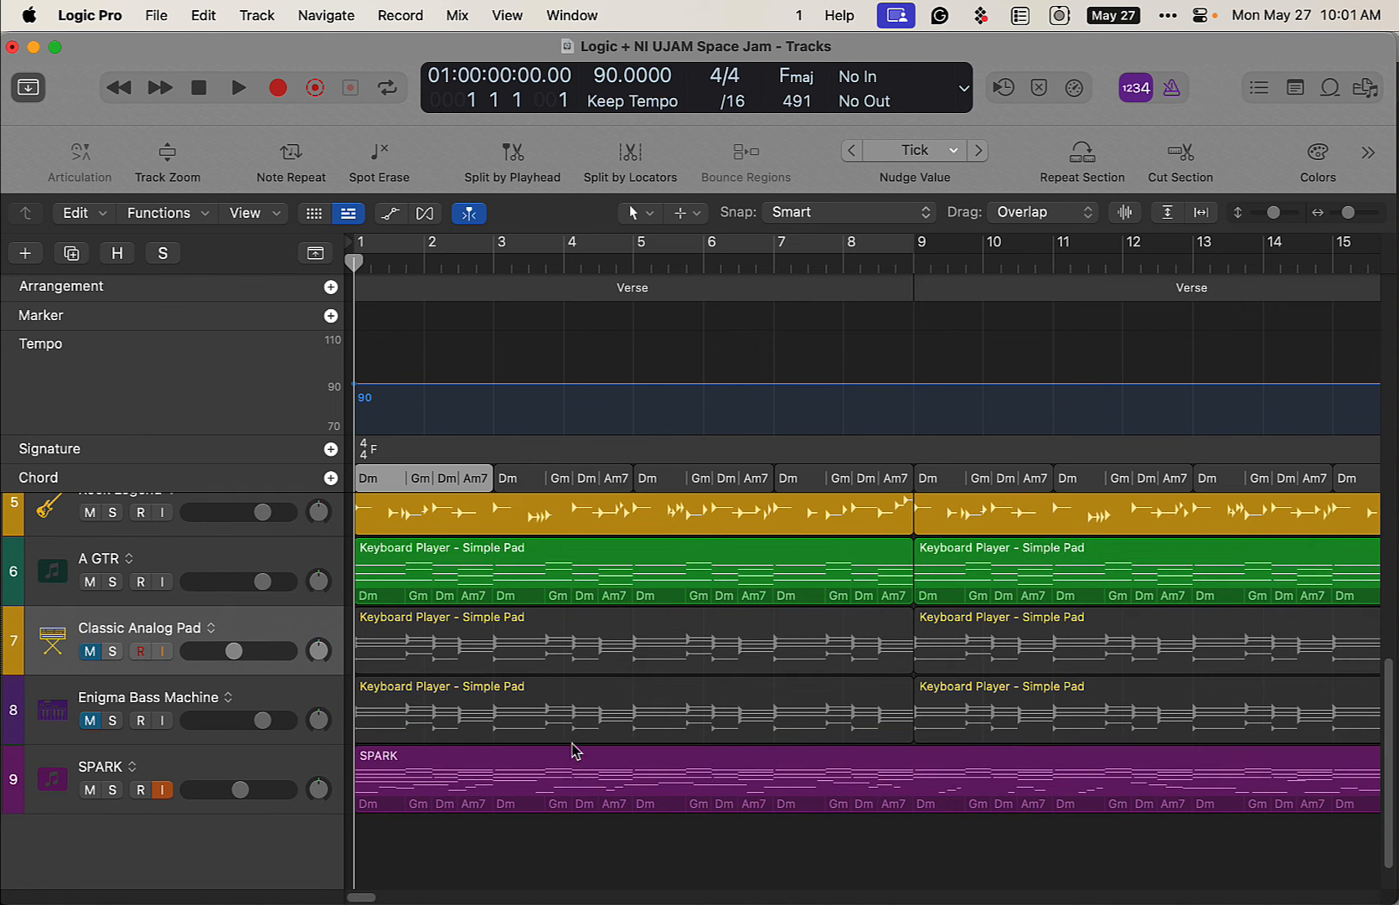
pyautogui.click(285, 762)
pyautogui.press('y')
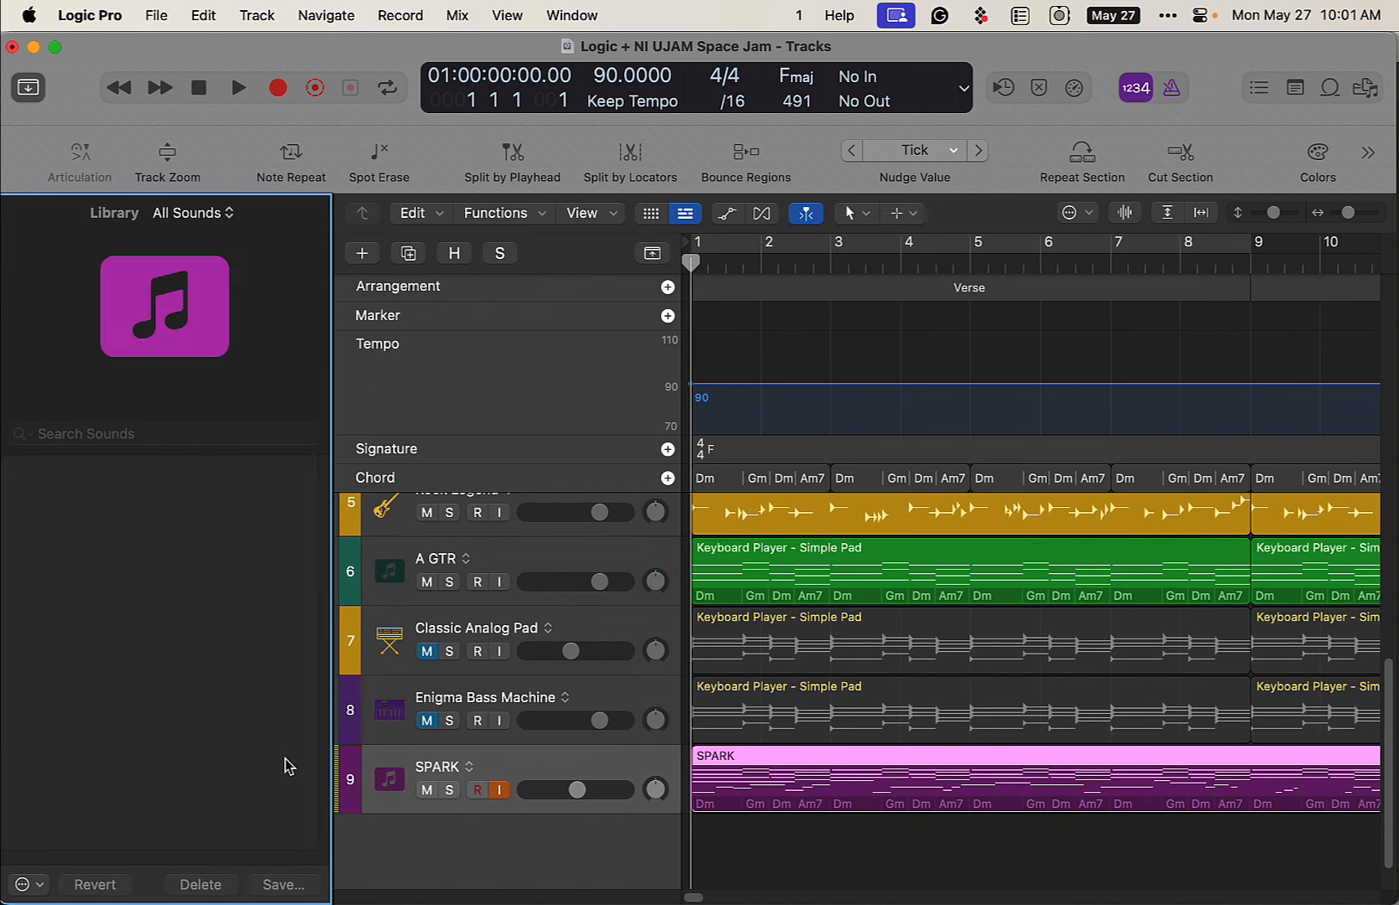
pyautogui.press('i')
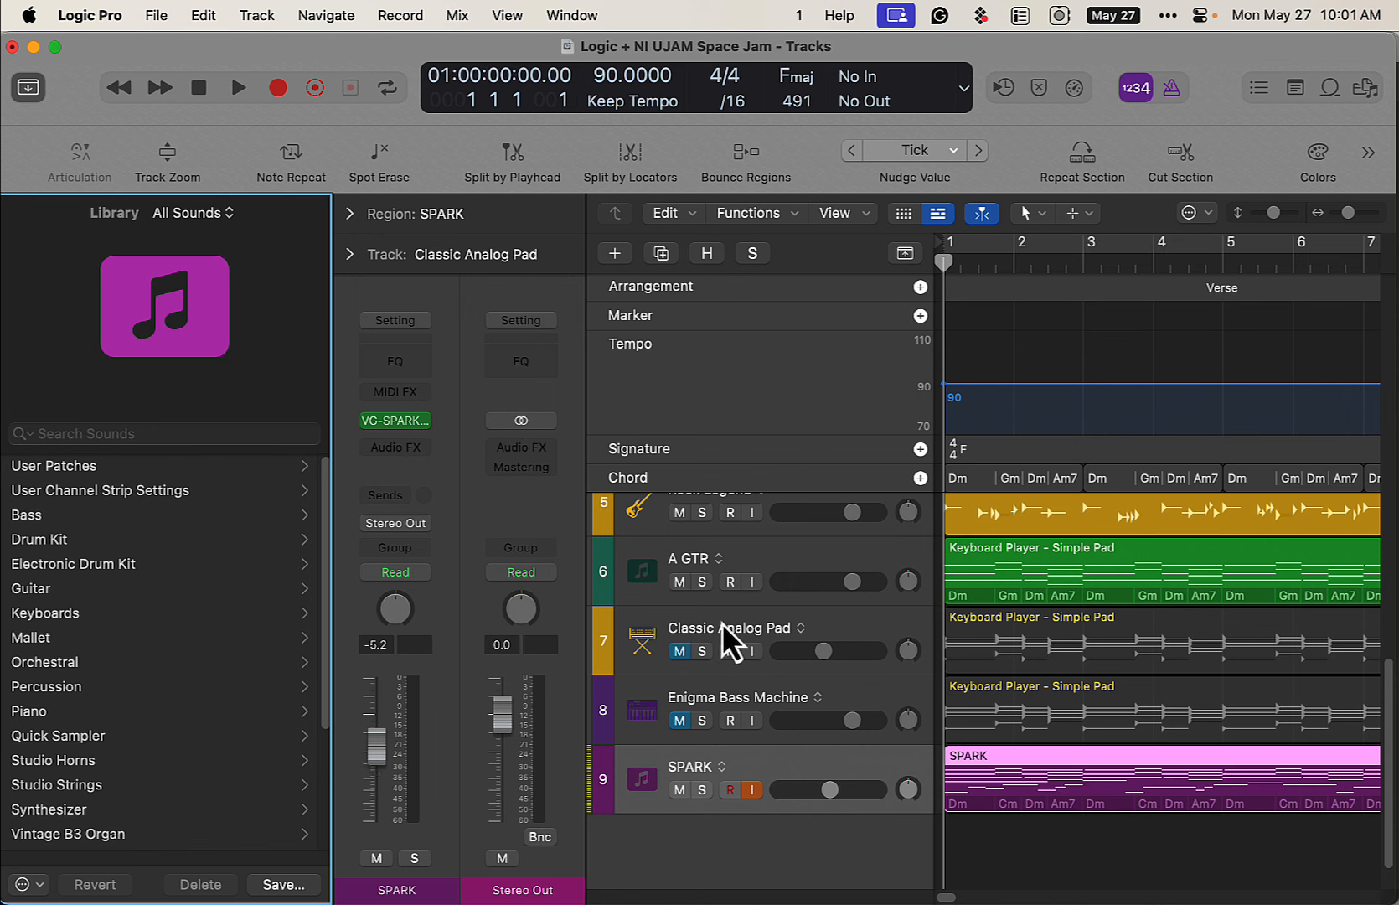
# Select the A GTR track, examine its Kontakt 7 Strummed Acoustic instrument, and close the plug-in window.
pyautogui.click(791, 563)
pyautogui.click(403, 424)
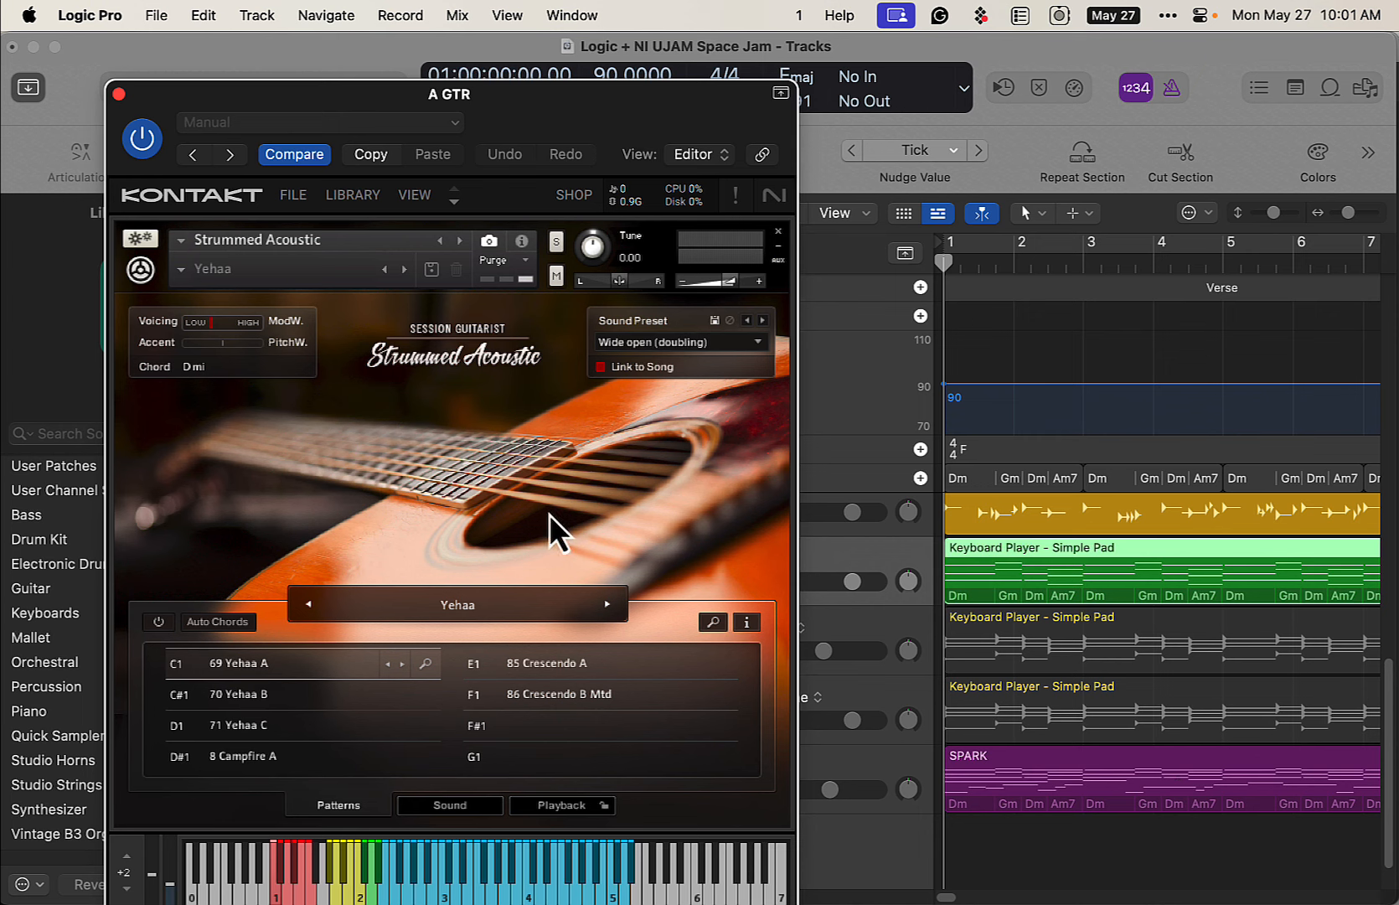
pyautogui.click(120, 95)
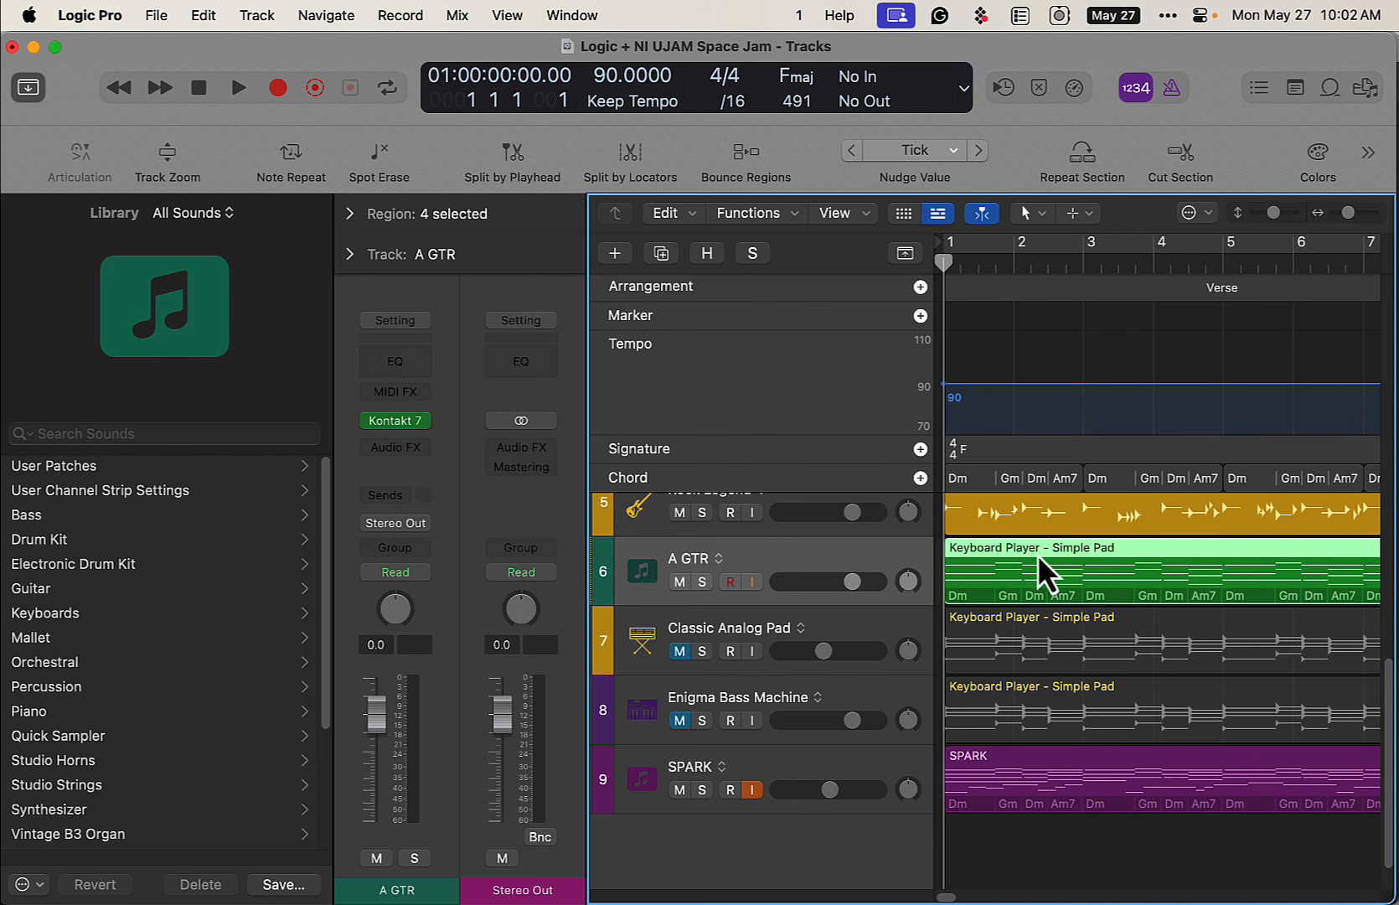
# Solo the A GTR track, listen to its first two bars, and return the playhead to the start.
pyautogui.click(702, 582)
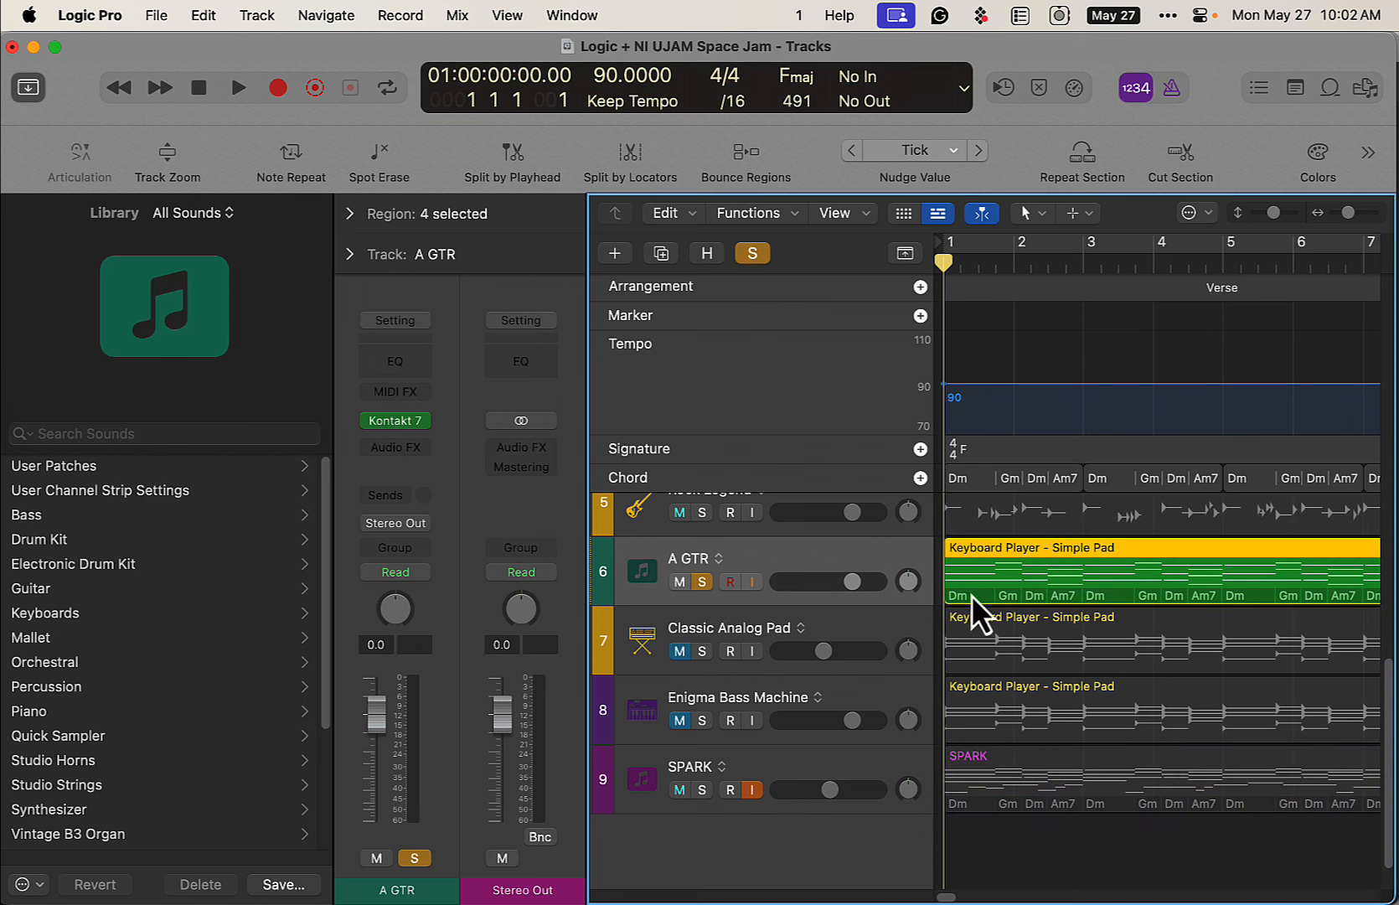
pyautogui.press('space')
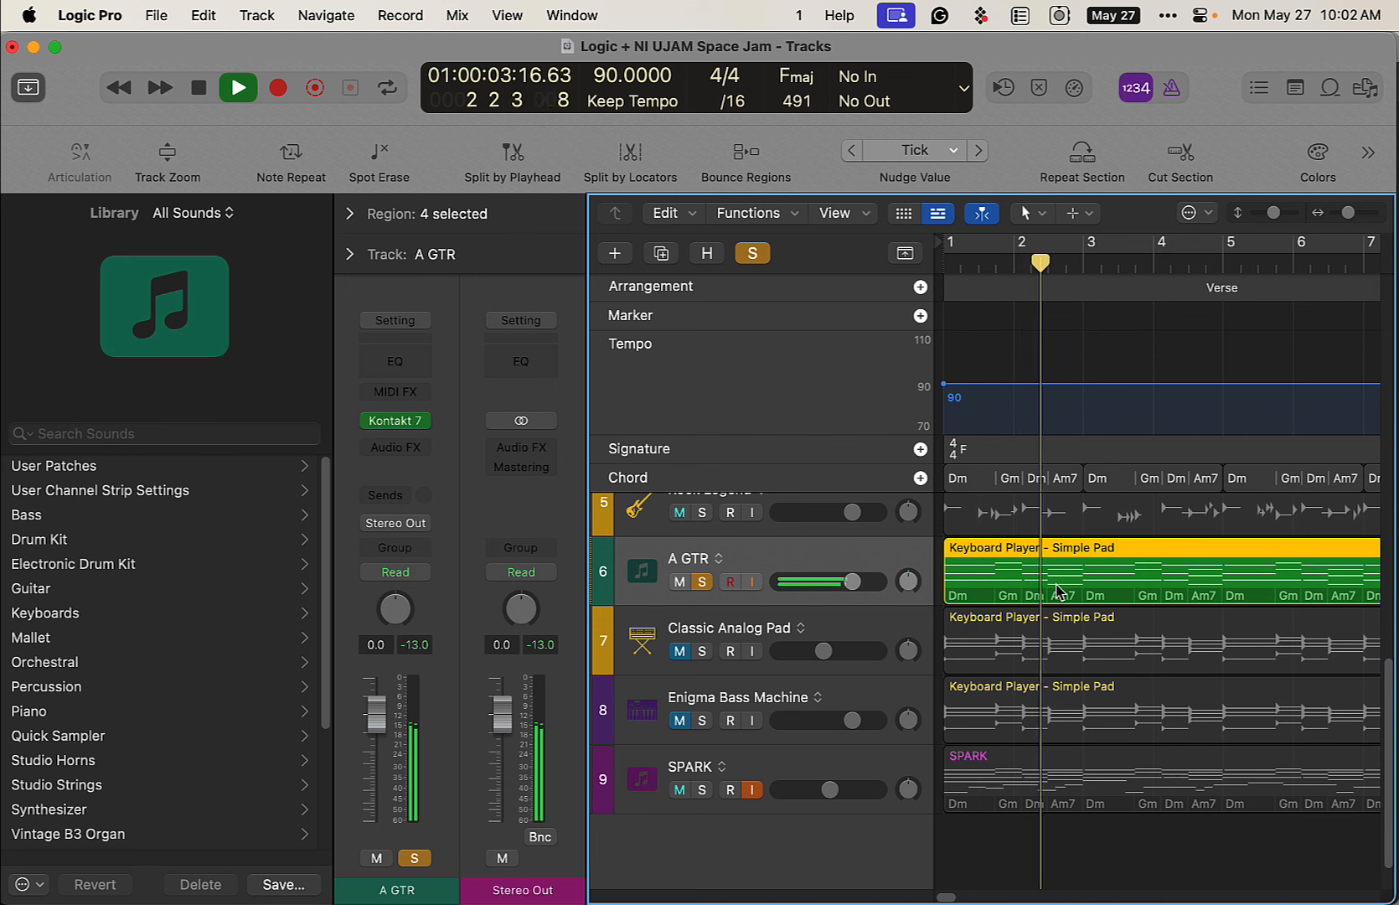
pyautogui.press('space')
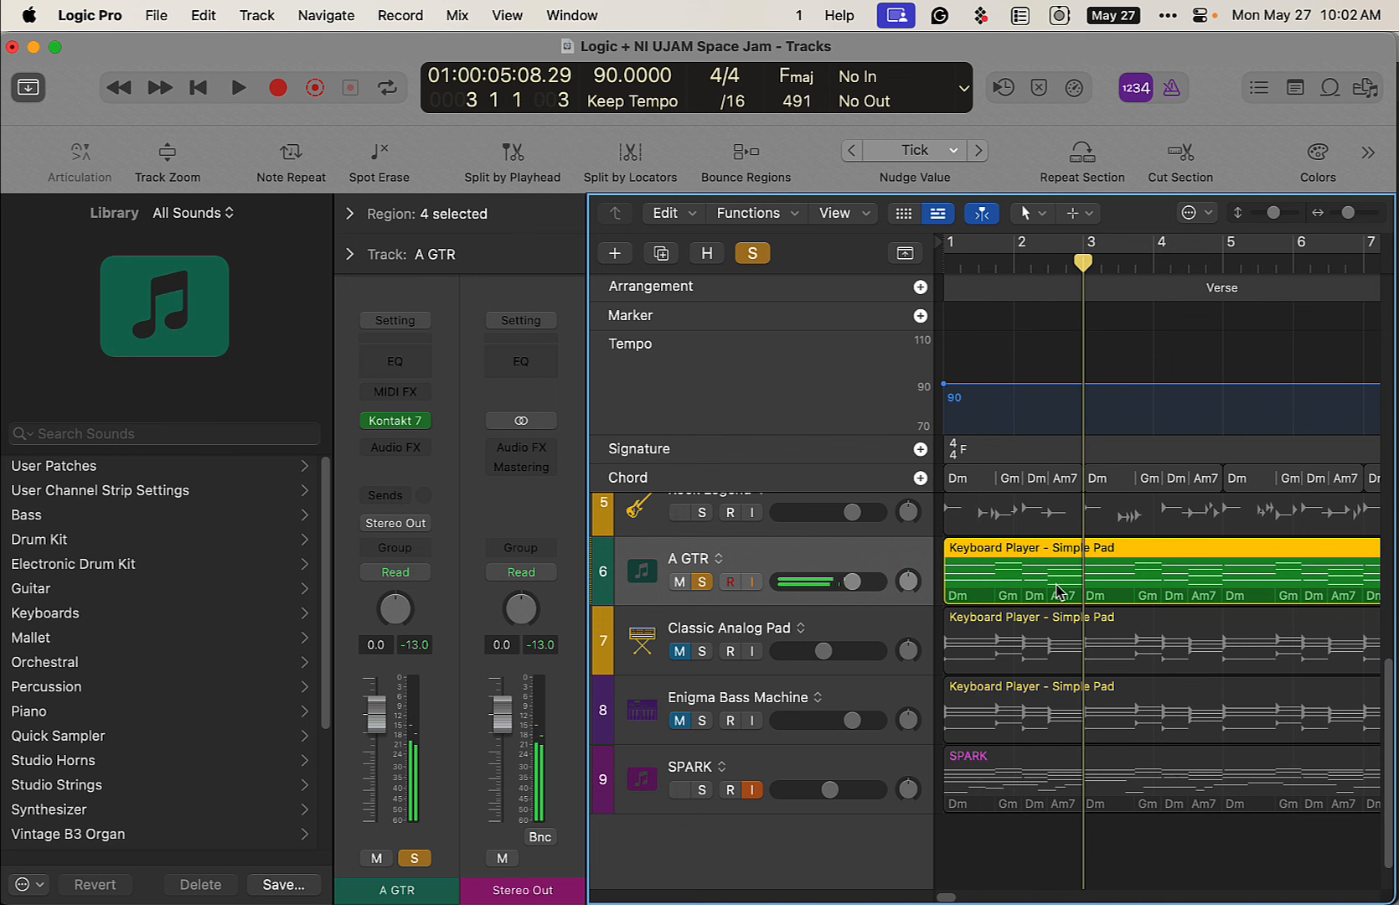
pyautogui.press('Return')
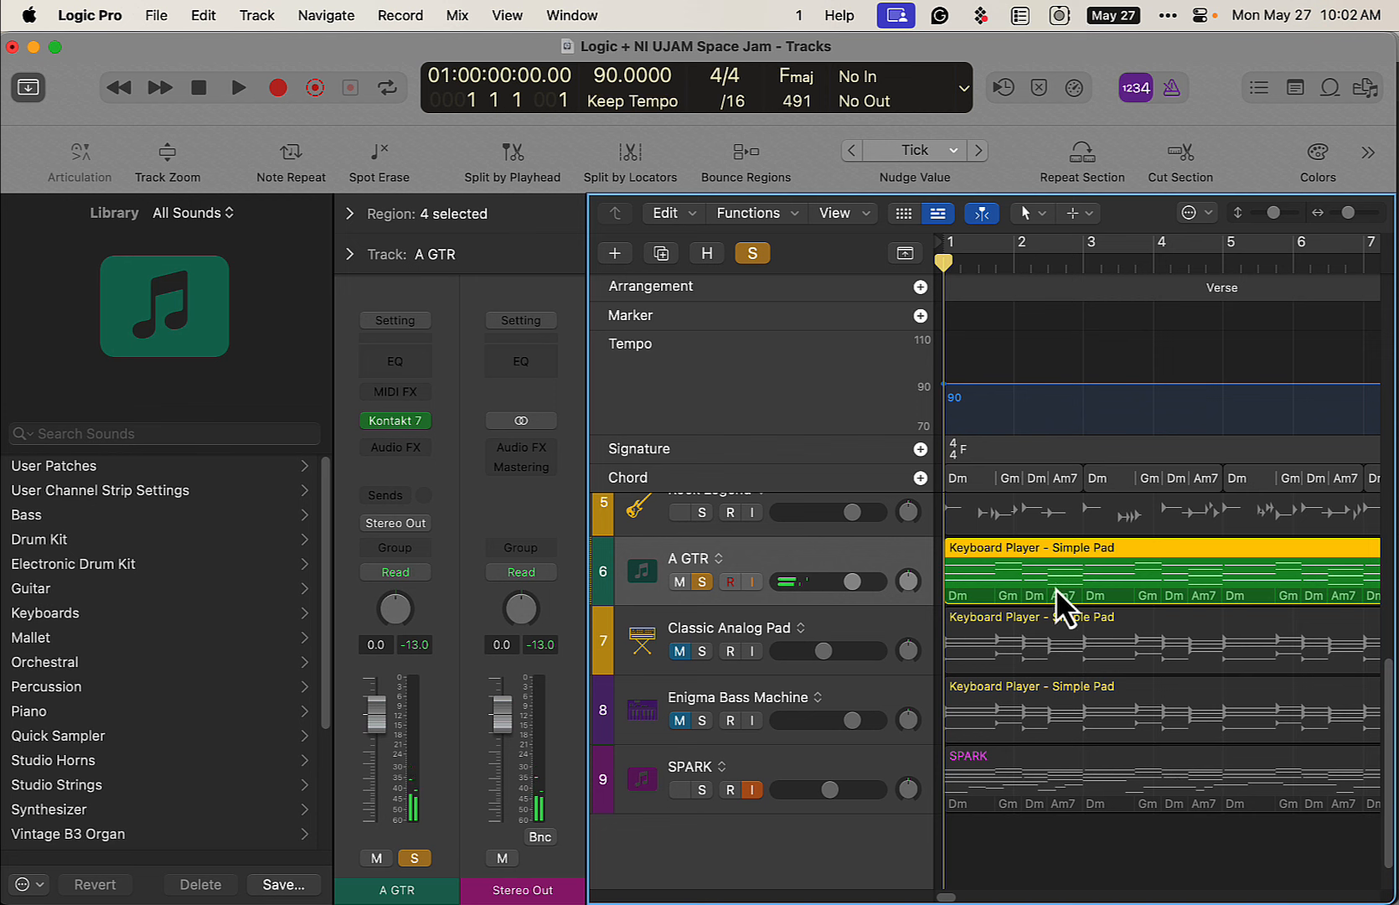
# Turn the first chord group (Dm, Gm, Dm, Am7) into a MIDI region on a new instrument track below SPARK.
pyautogui.click(963, 478)
pyautogui.moveTo(963, 482); pyautogui.dragTo(1012, 830)
pyautogui.scroll(-3, 1024, 833)
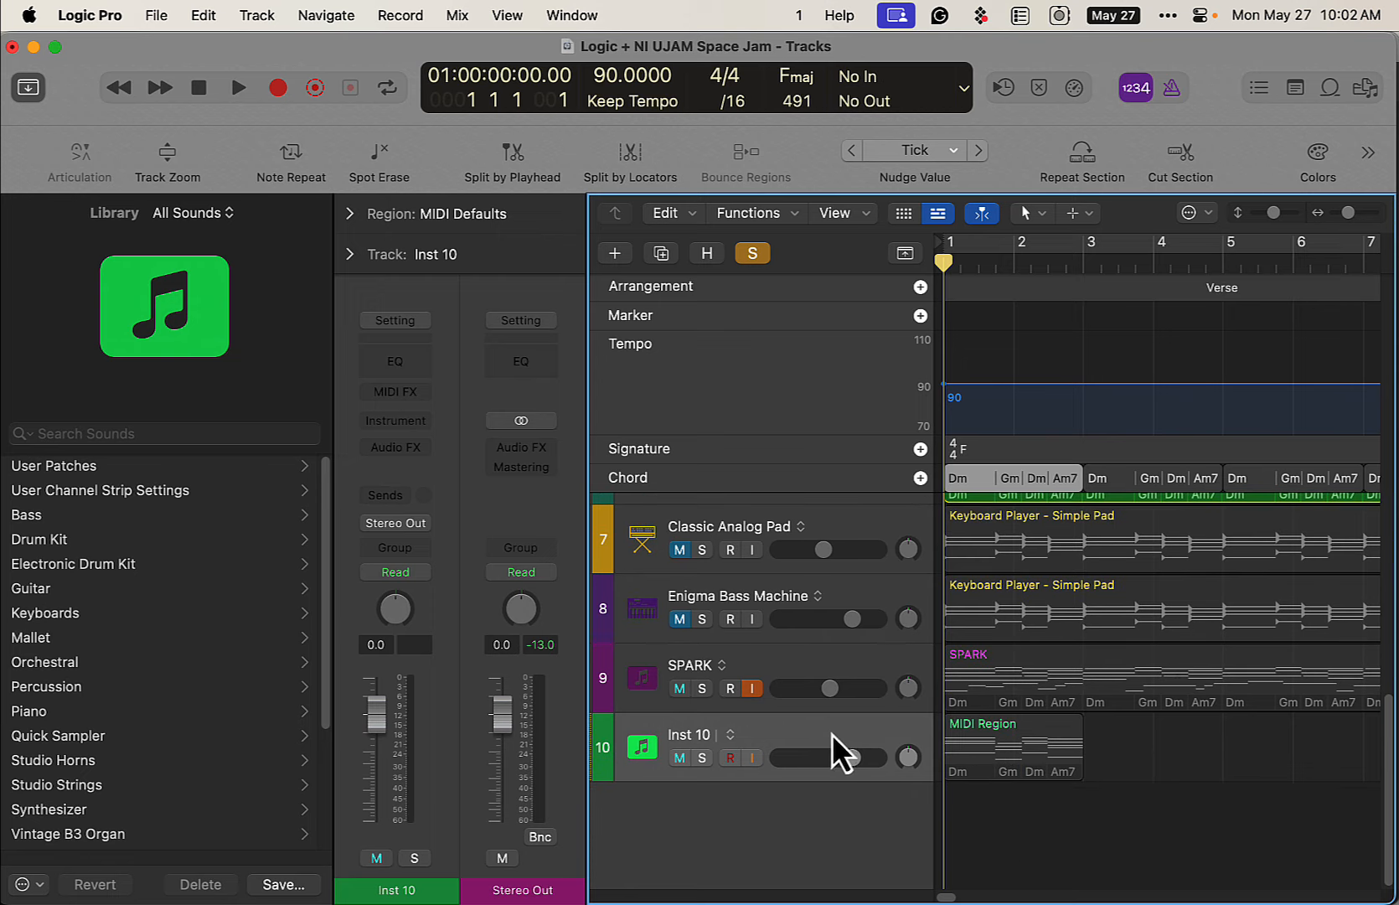
# Open the new chord MIDI region in the Piano Roll and view all of its notes.
pyautogui.click(1017, 736)
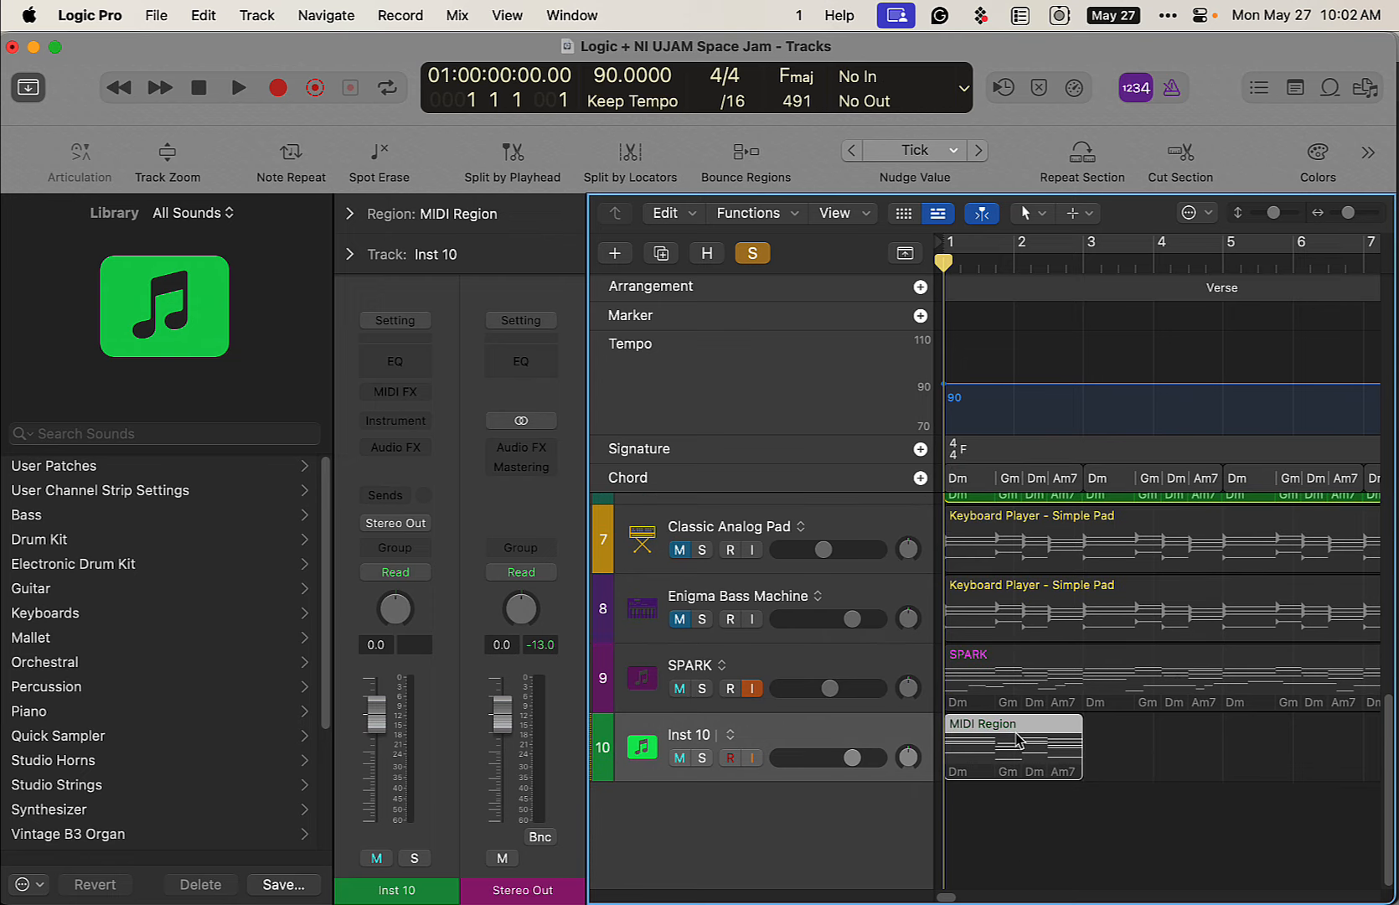
pyautogui.press('super+4')
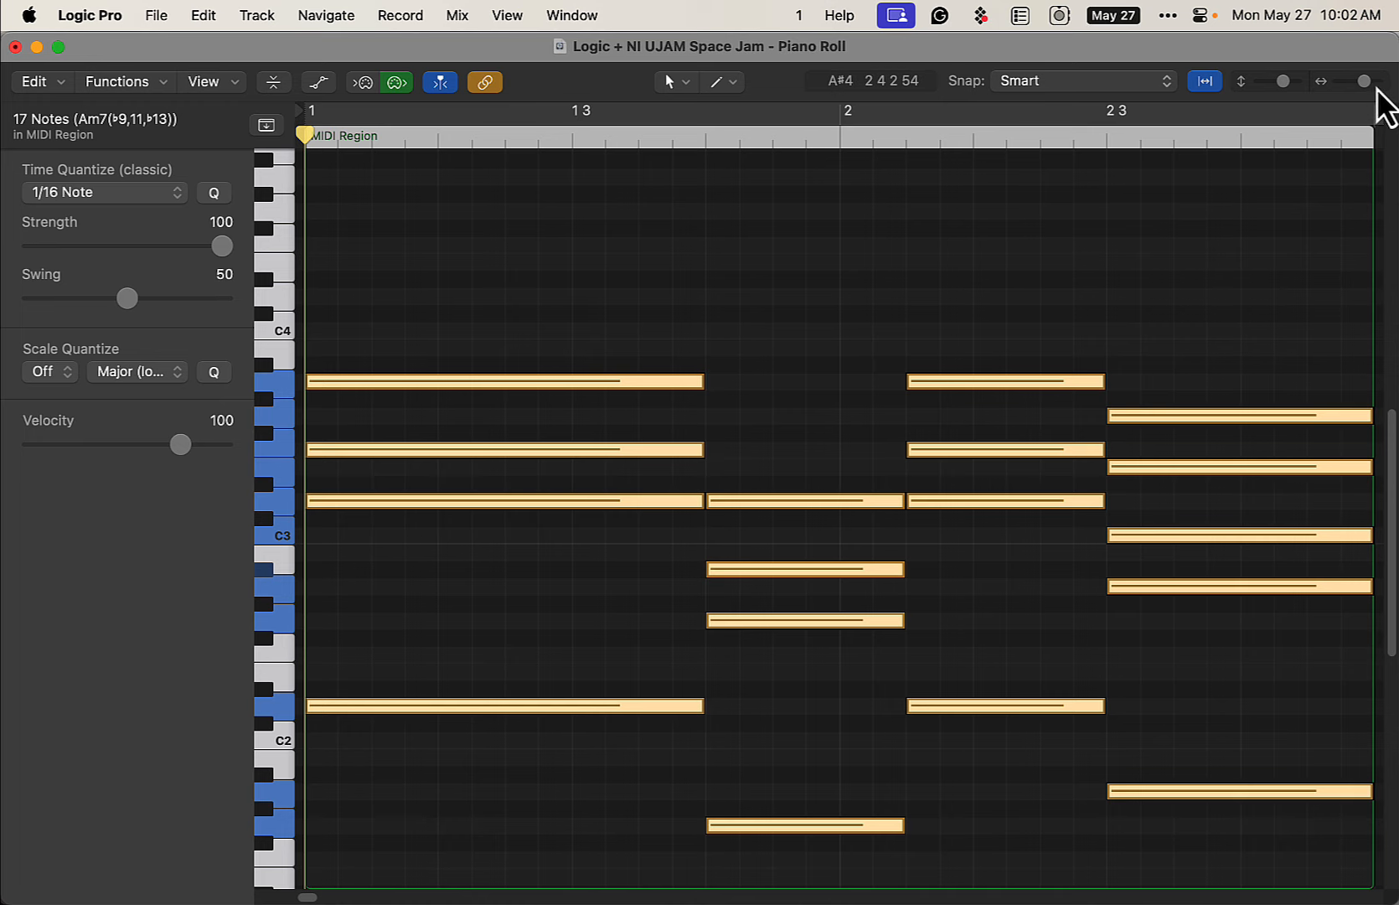
pyautogui.moveTo(1379, 90); pyautogui.dragTo(1361, 84)
pyautogui.scroll(-3, 1166, 624)
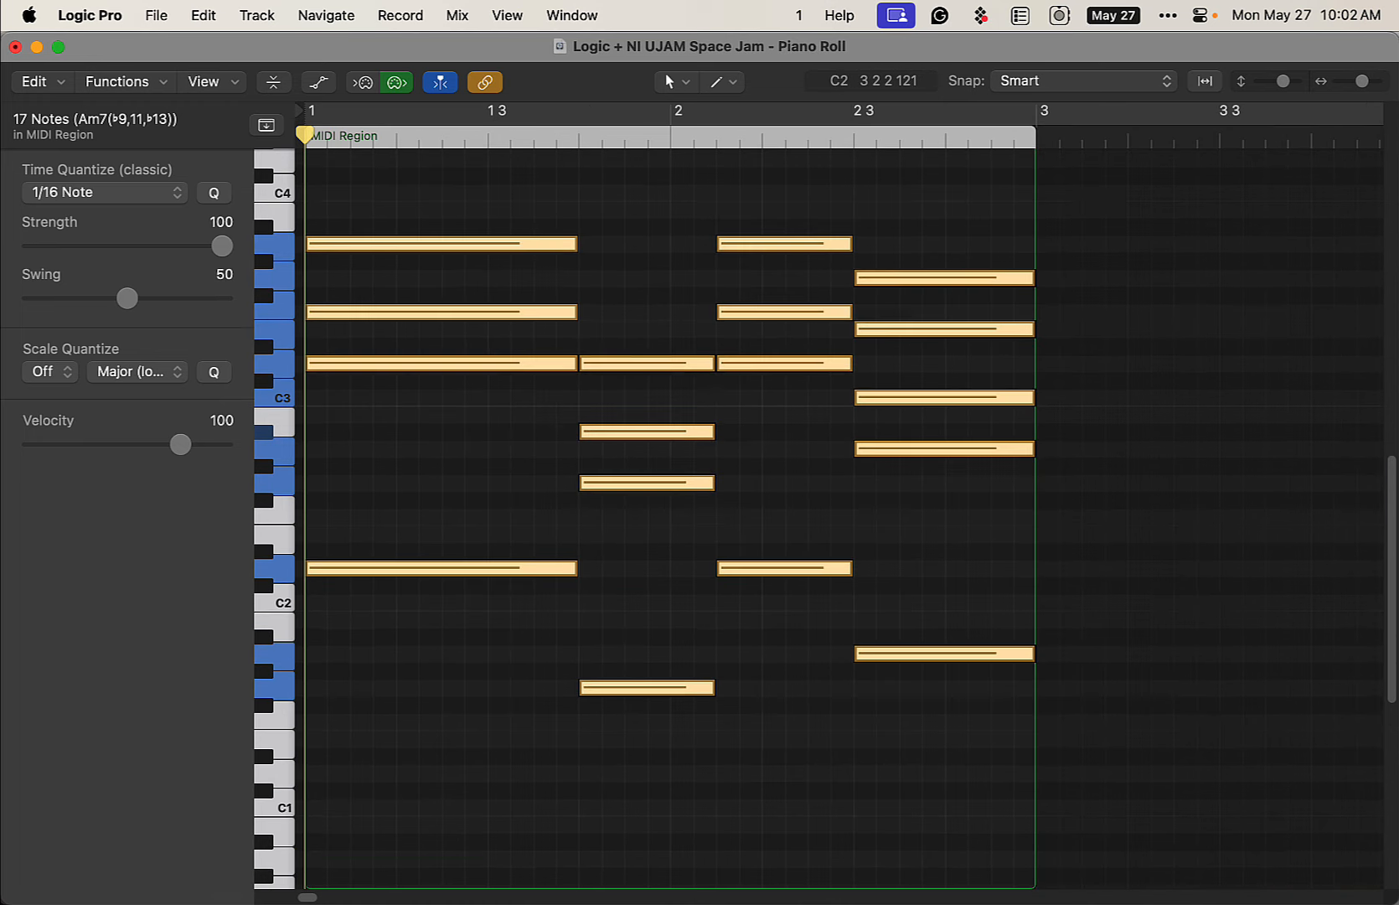
pyautogui.scroll(3, 1166, 612)
pyautogui.scroll(-1, 1163, 613)
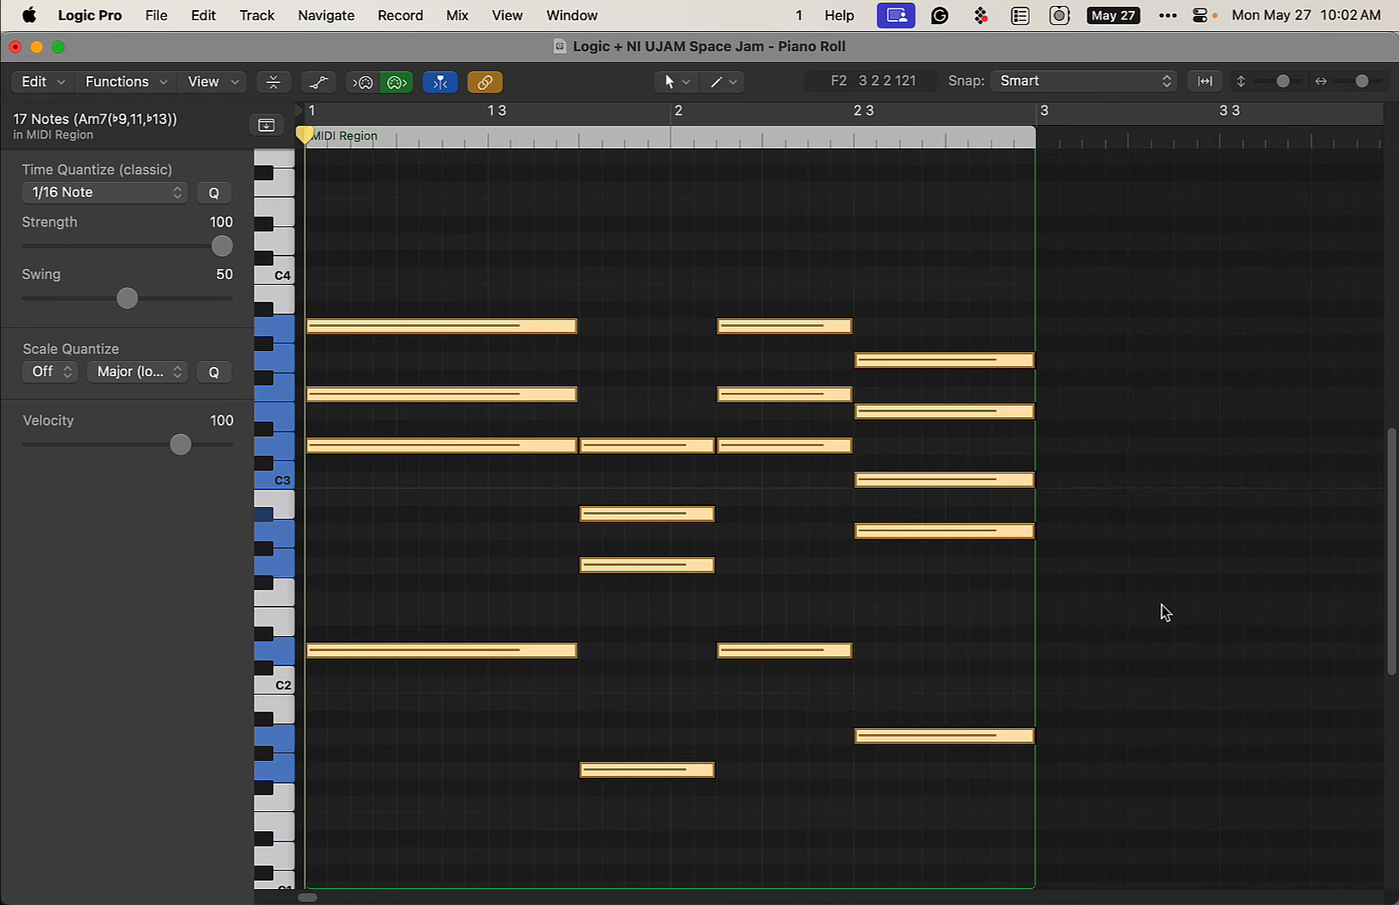
pyautogui.scroll(-2, 1172, 621)
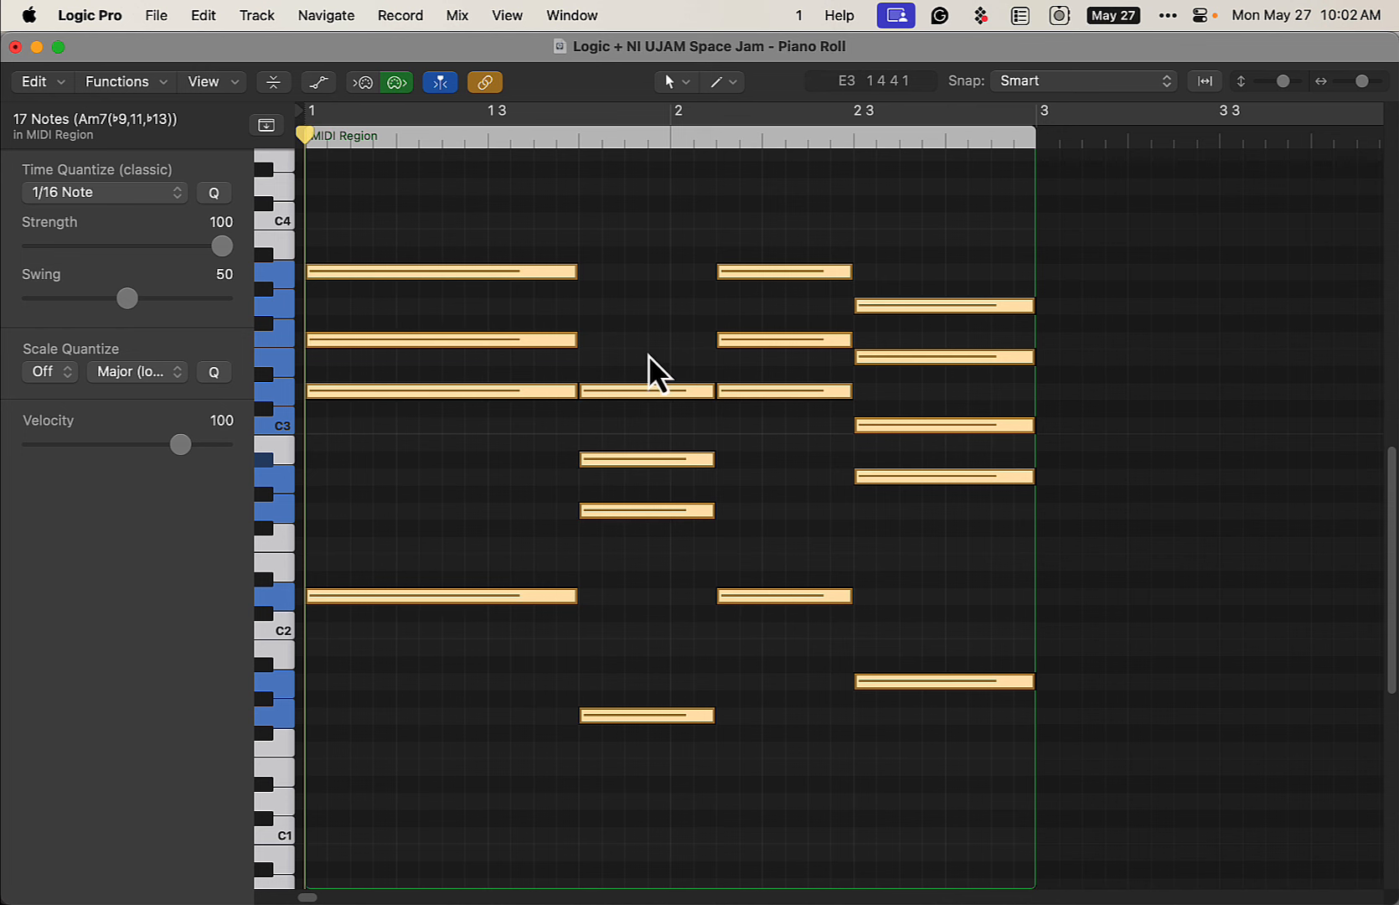
# Delete the four lowest bass notes, one under each chord, from the MIDI region.
pyautogui.click(659, 566)
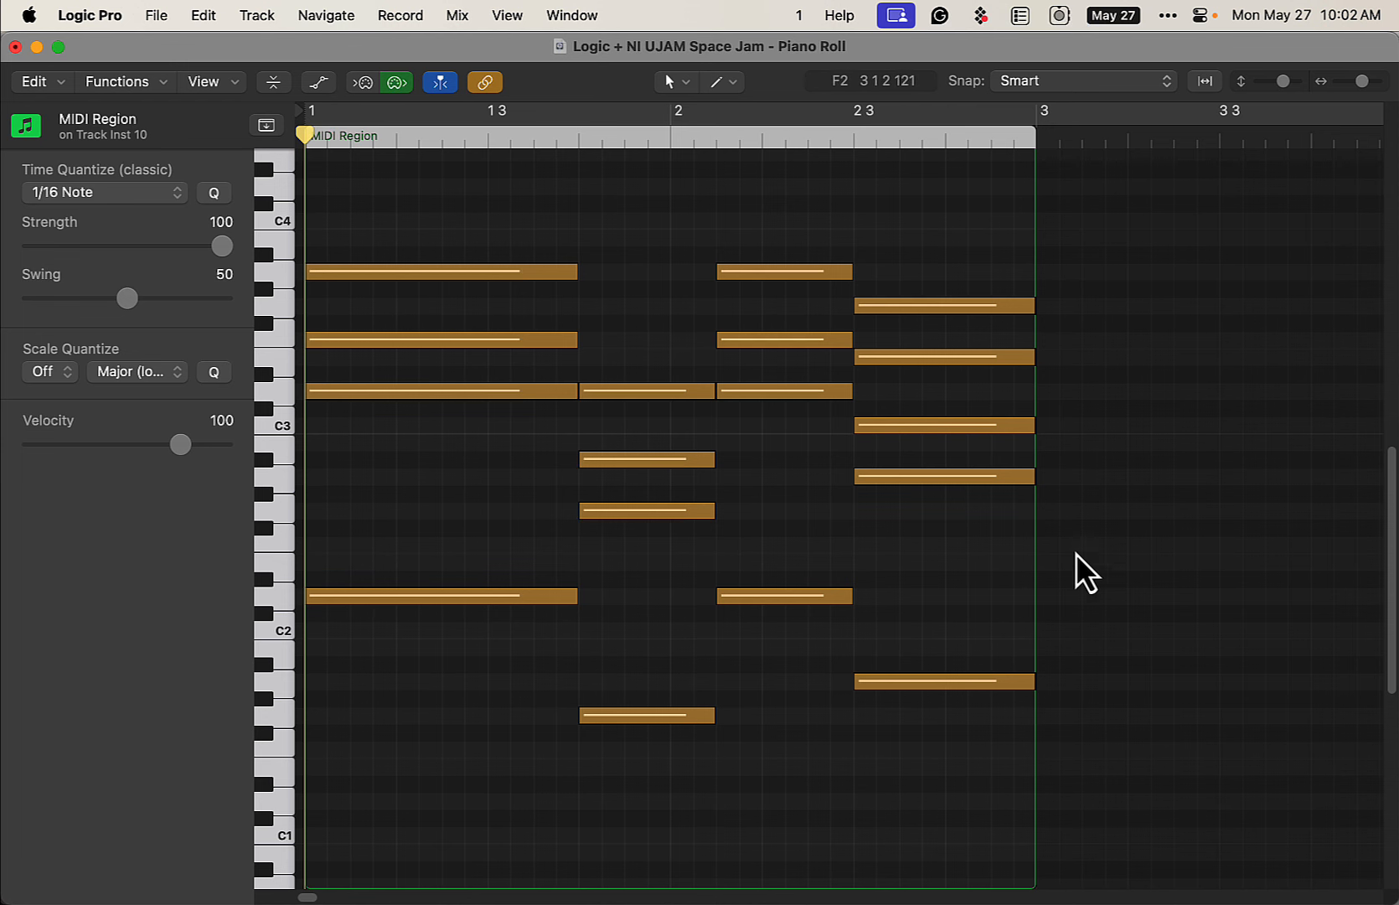
pyautogui.moveTo(1123, 559)
pyautogui.mouseDown()
pyautogui.moveTo(658, 731)
pyautogui.moveTo(419, 764)
pyautogui.mouseUp()
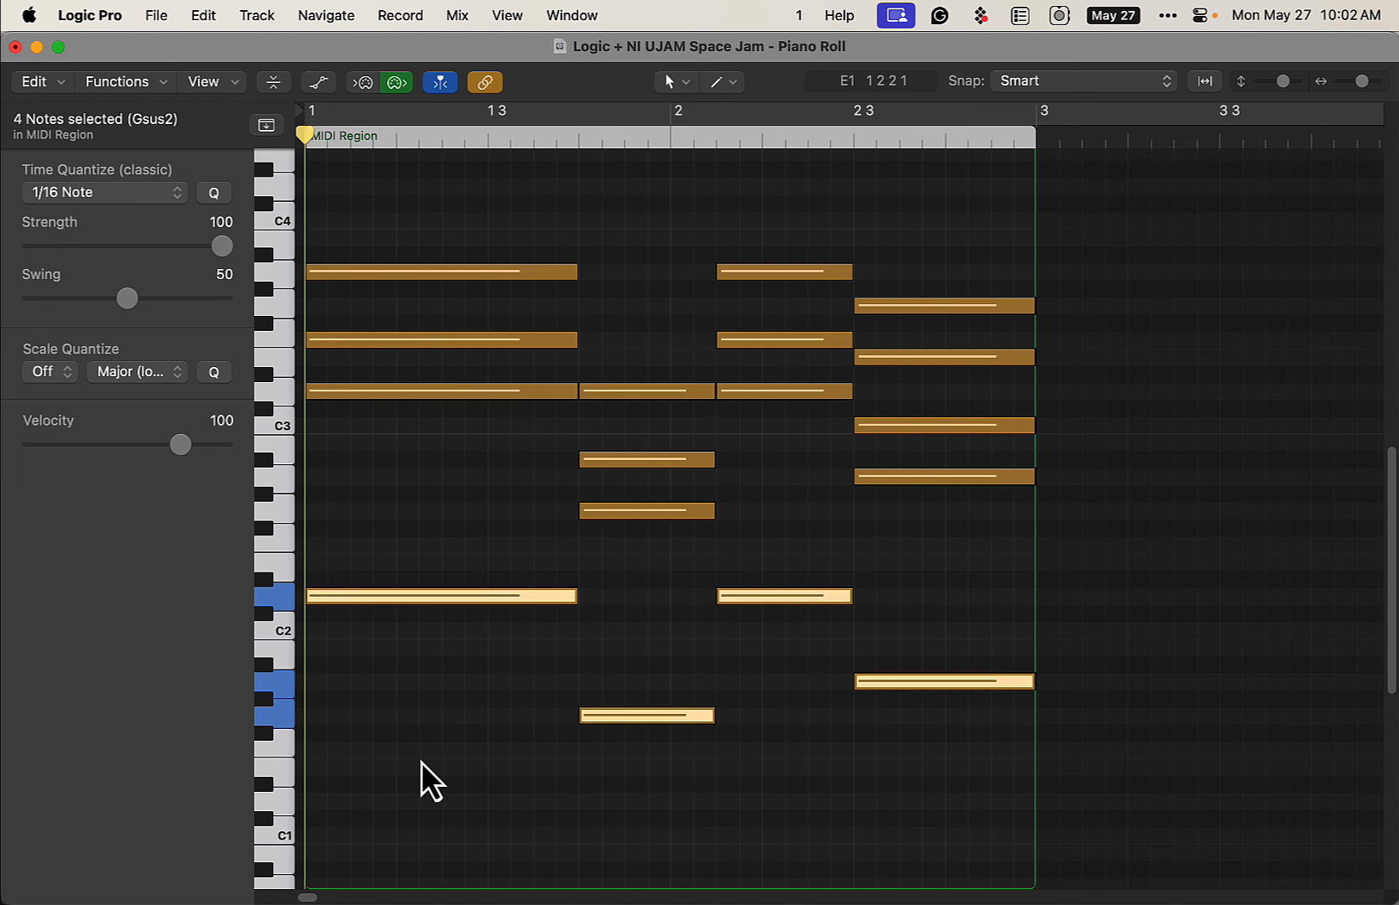
pyautogui.press('Delete')
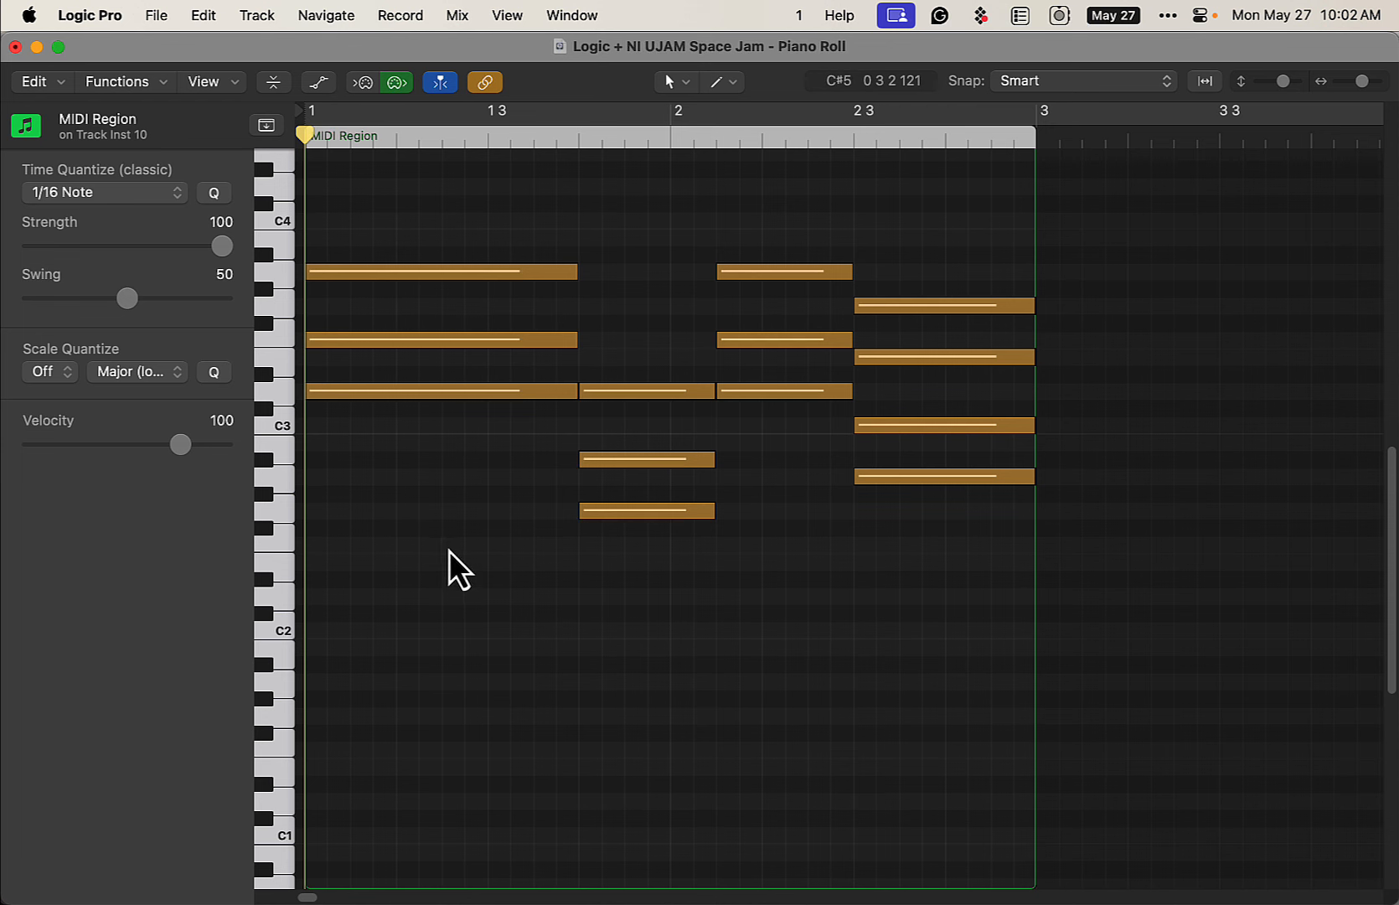
# Transpose all remaining chord notes in the MIDI region up one octave.
pyautogui.press('super+a')
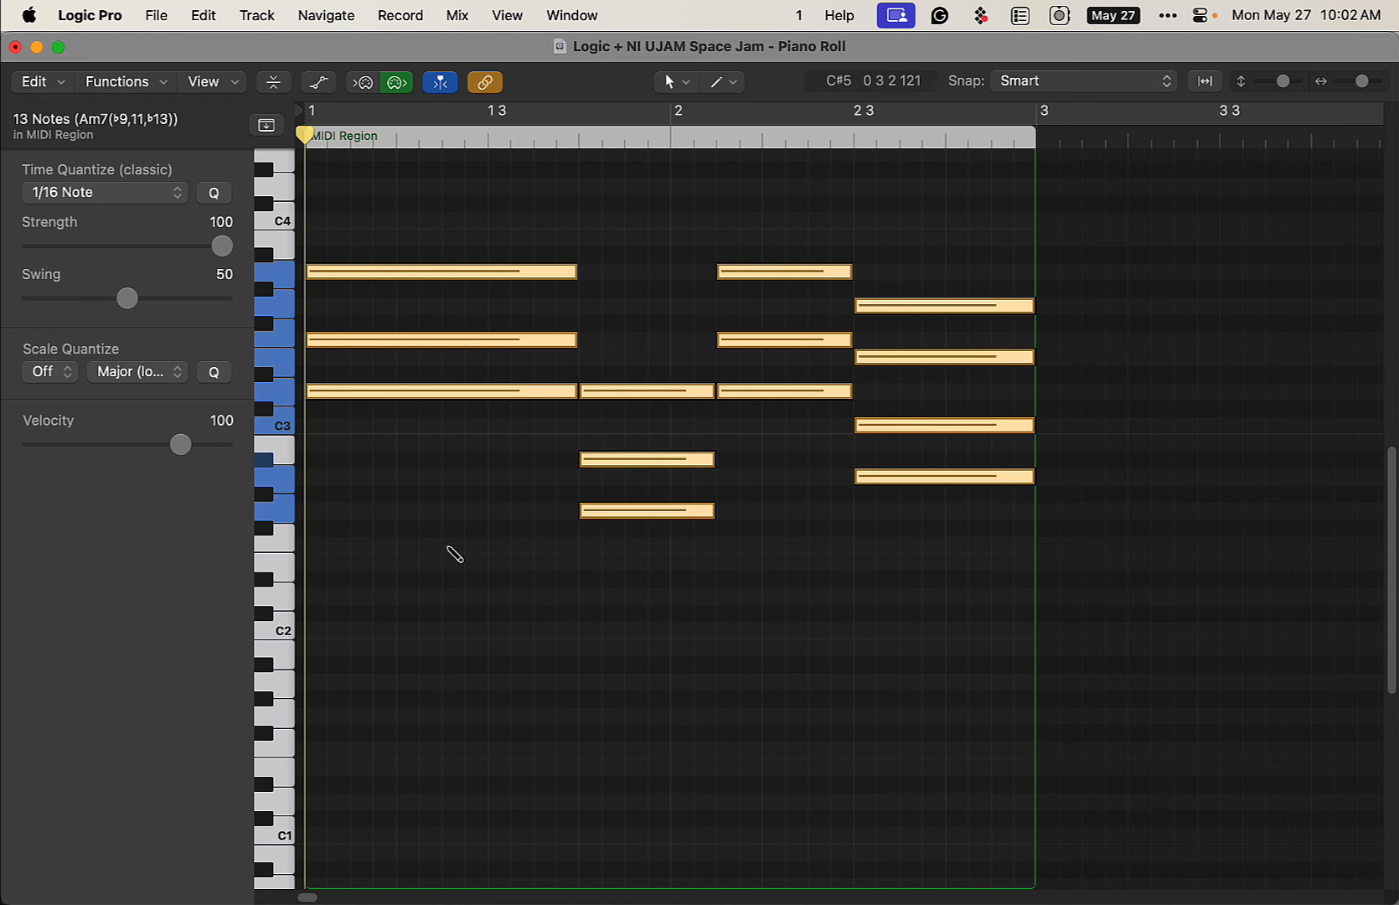
pyautogui.hotkey('alt', 'shift', 'Up')
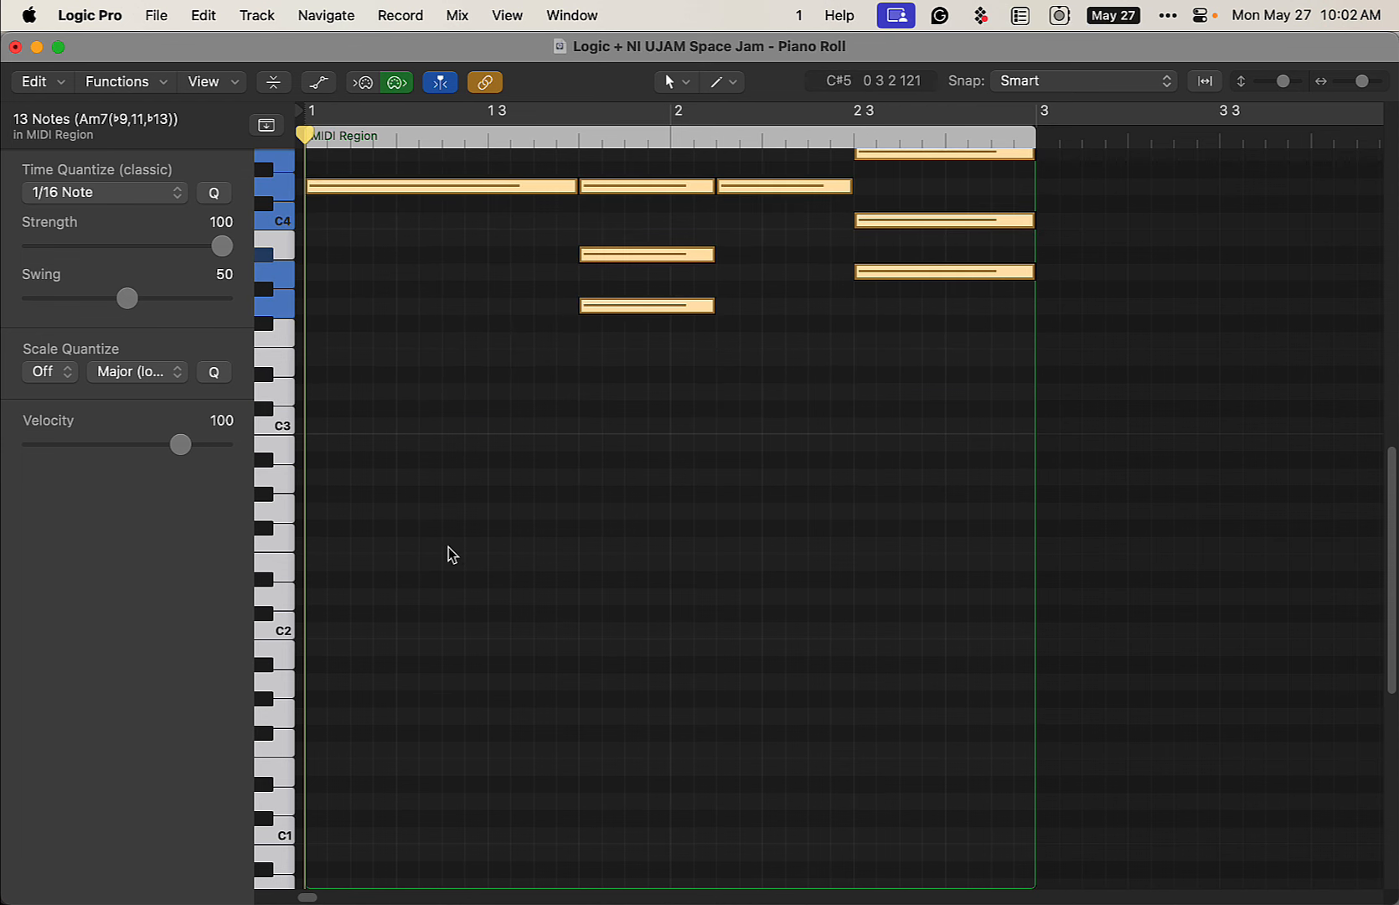
pyautogui.scroll(8, 463, 576)
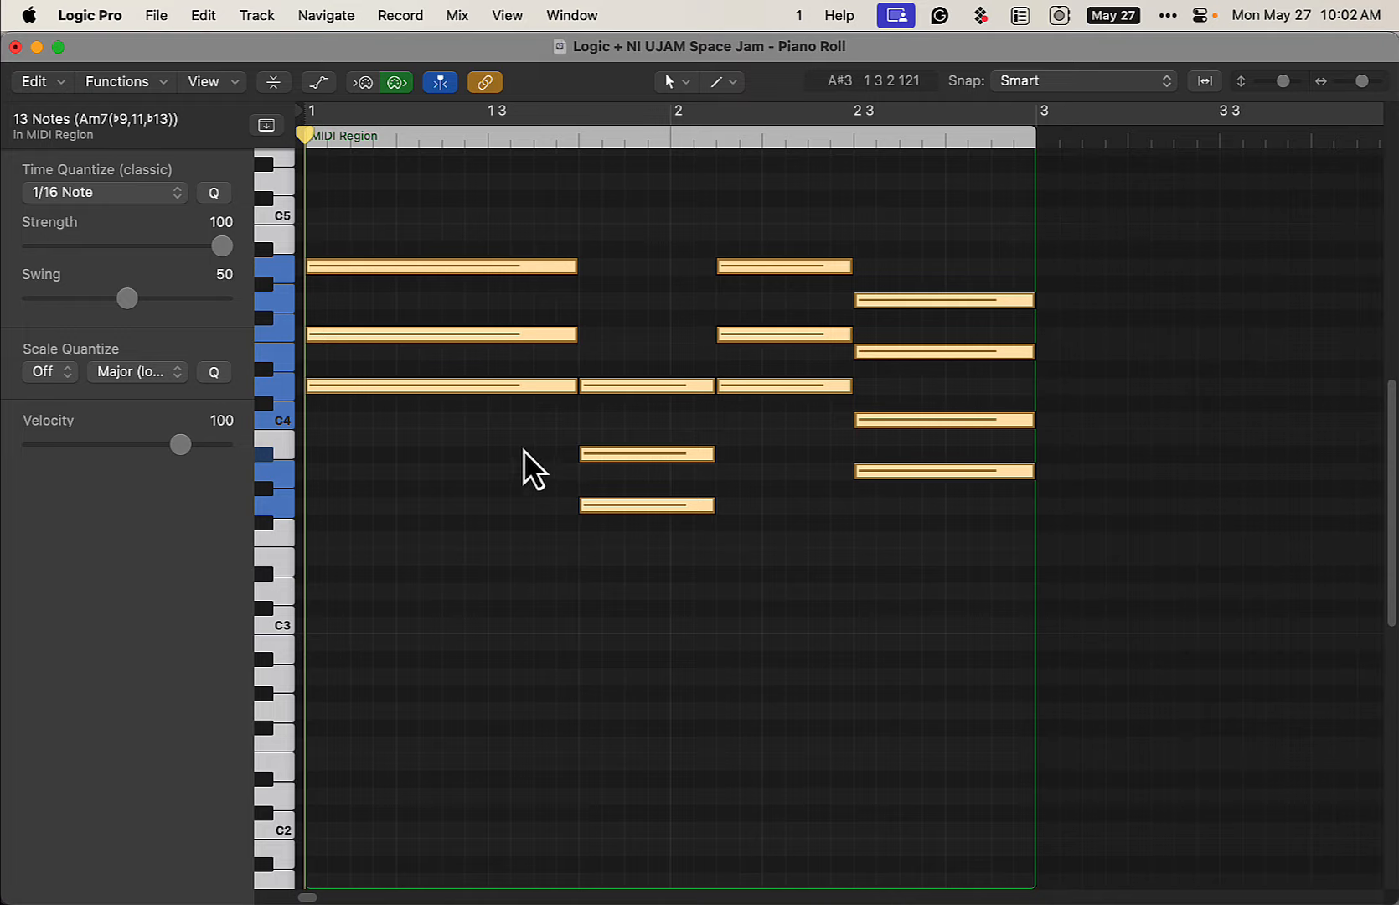
# Create a new Keyboard Player track in the Simple Pad style directly below the Classic Analog Pad track.
pyautogui.click(290, 629)
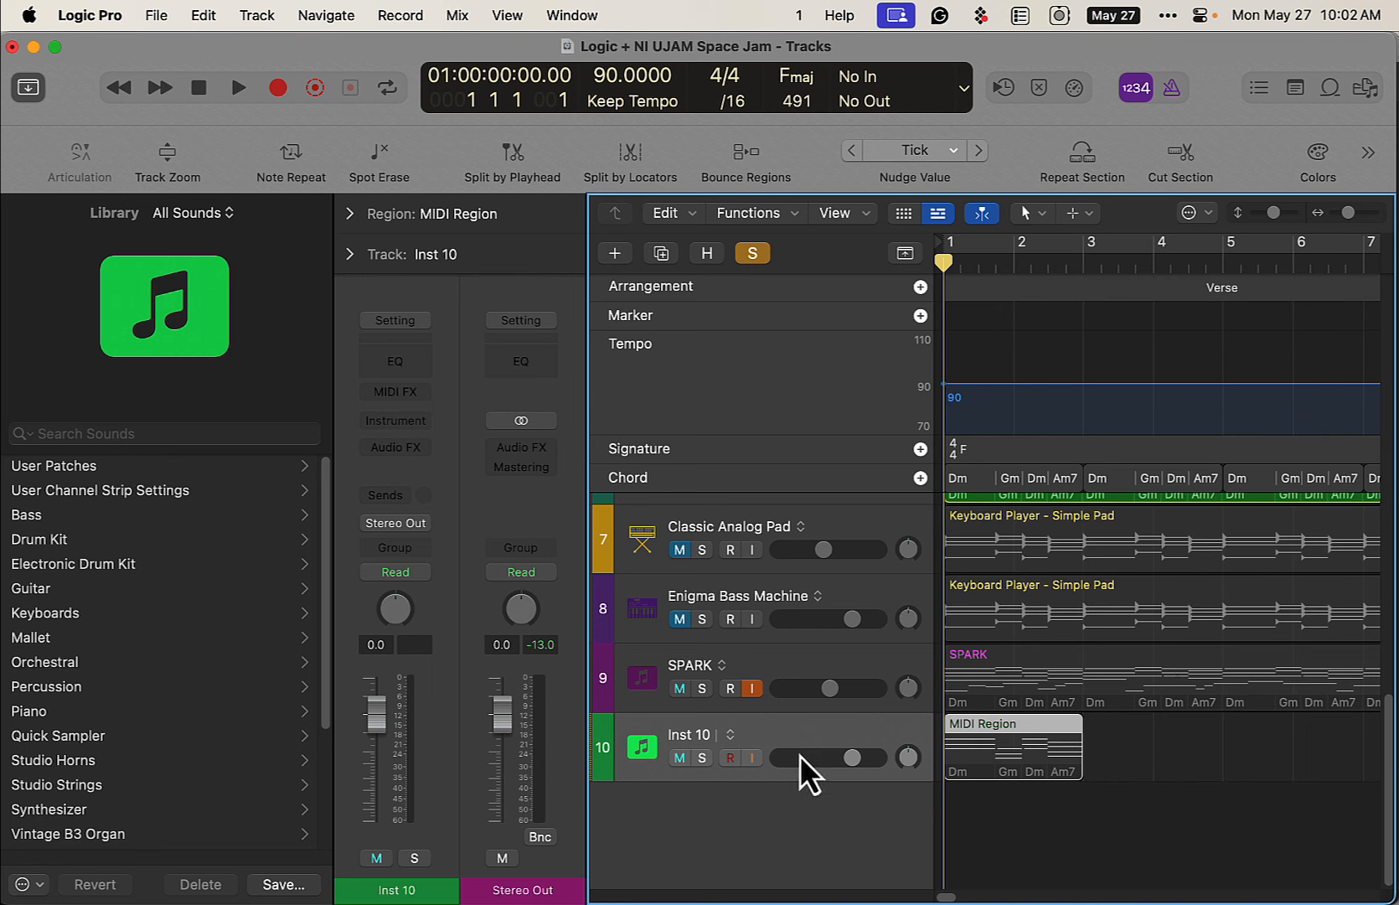
pyautogui.rightClick(793, 528)
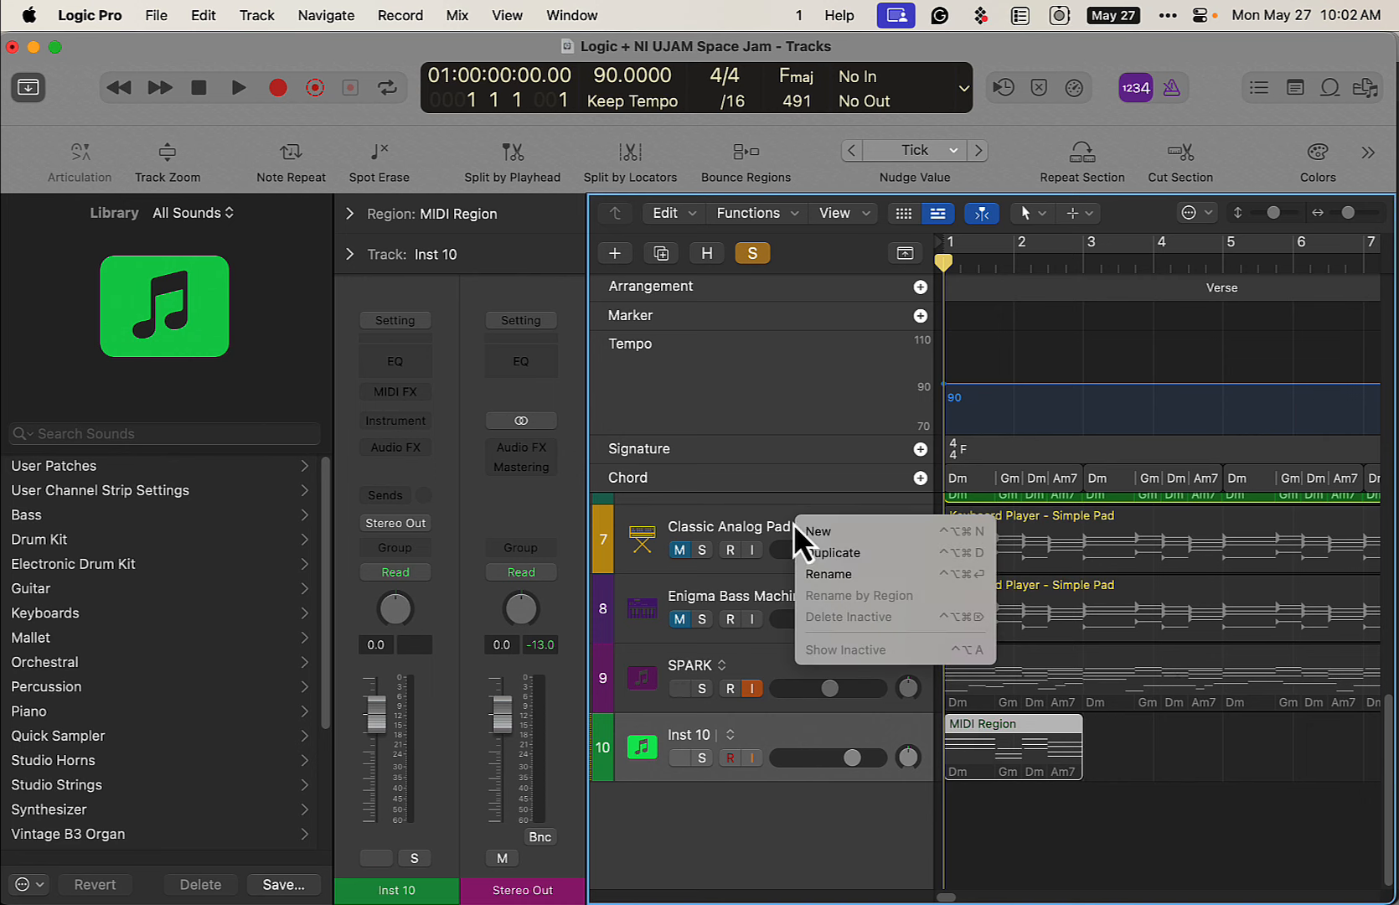
pyautogui.click(719, 537)
pyautogui.click(713, 537)
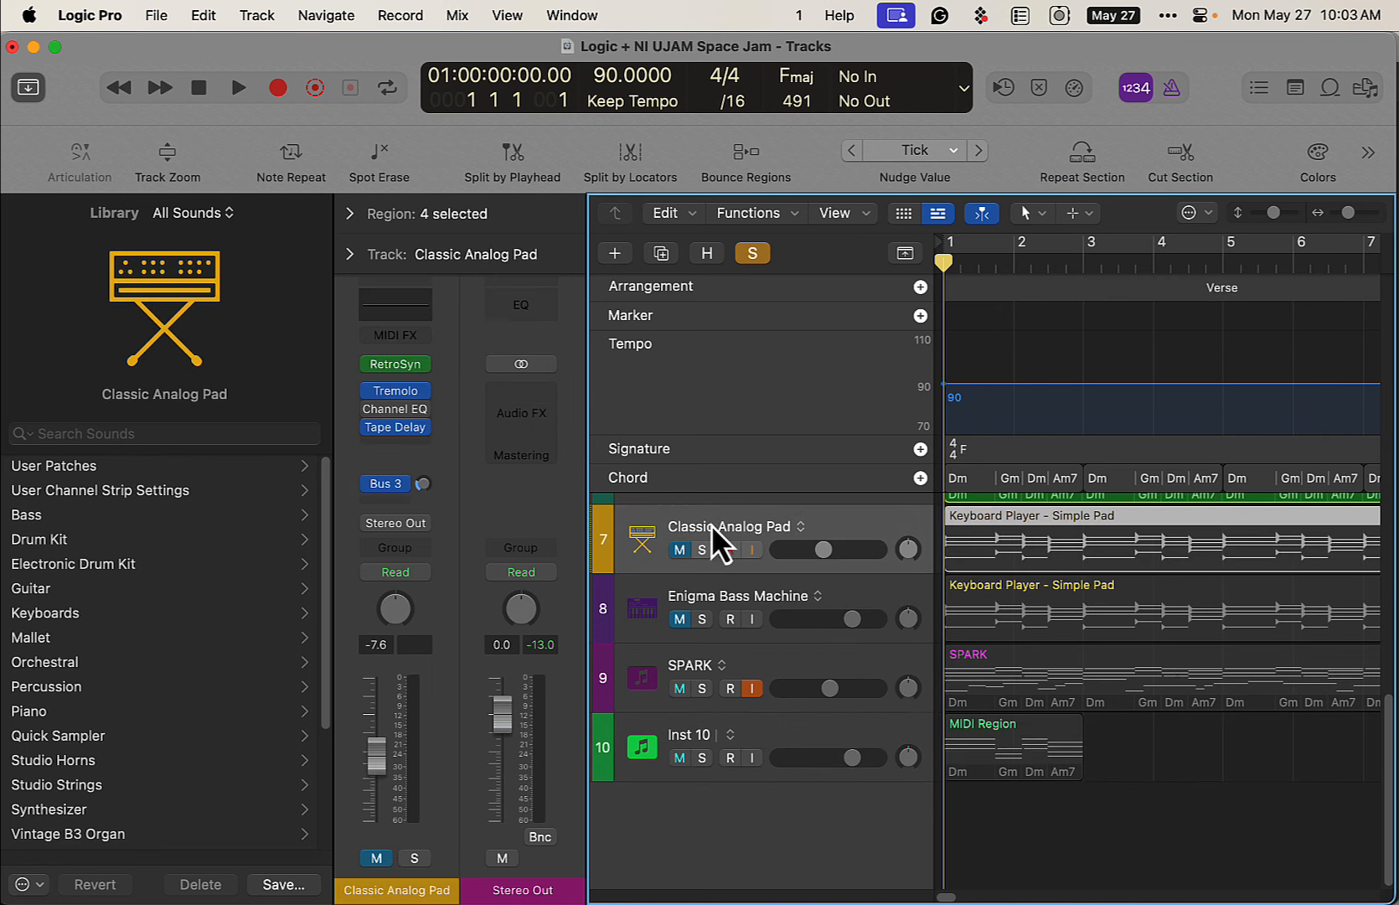
pyautogui.click(616, 255)
pyautogui.click(835, 392)
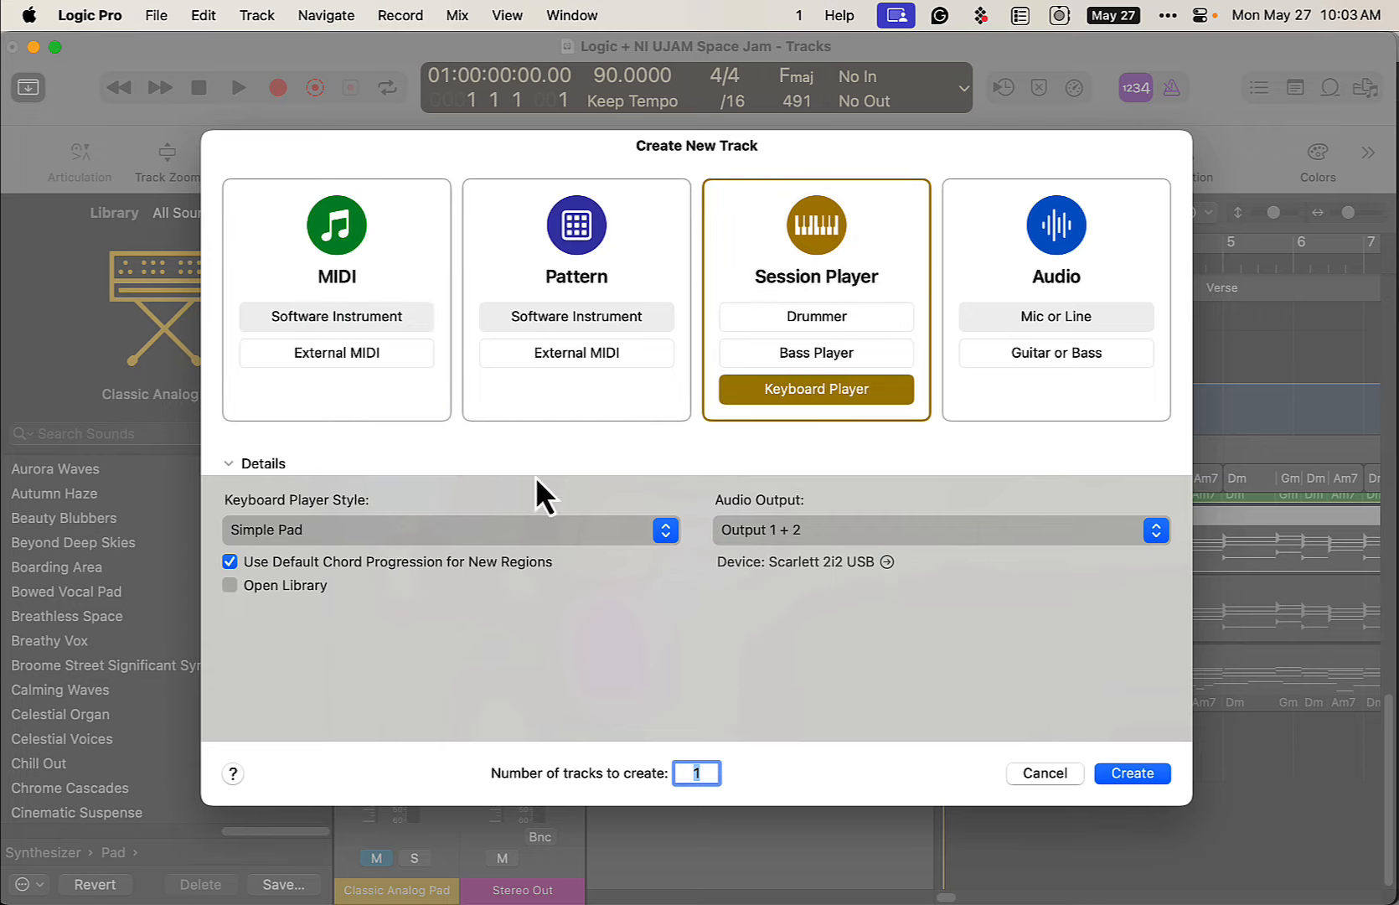
pyautogui.click(399, 531)
pyautogui.click(1140, 779)
pyautogui.click(1131, 773)
# Disable the left hand in the Session Player settings of the new track's first Verse region.
pyautogui.scroll(-5, 989, 808)
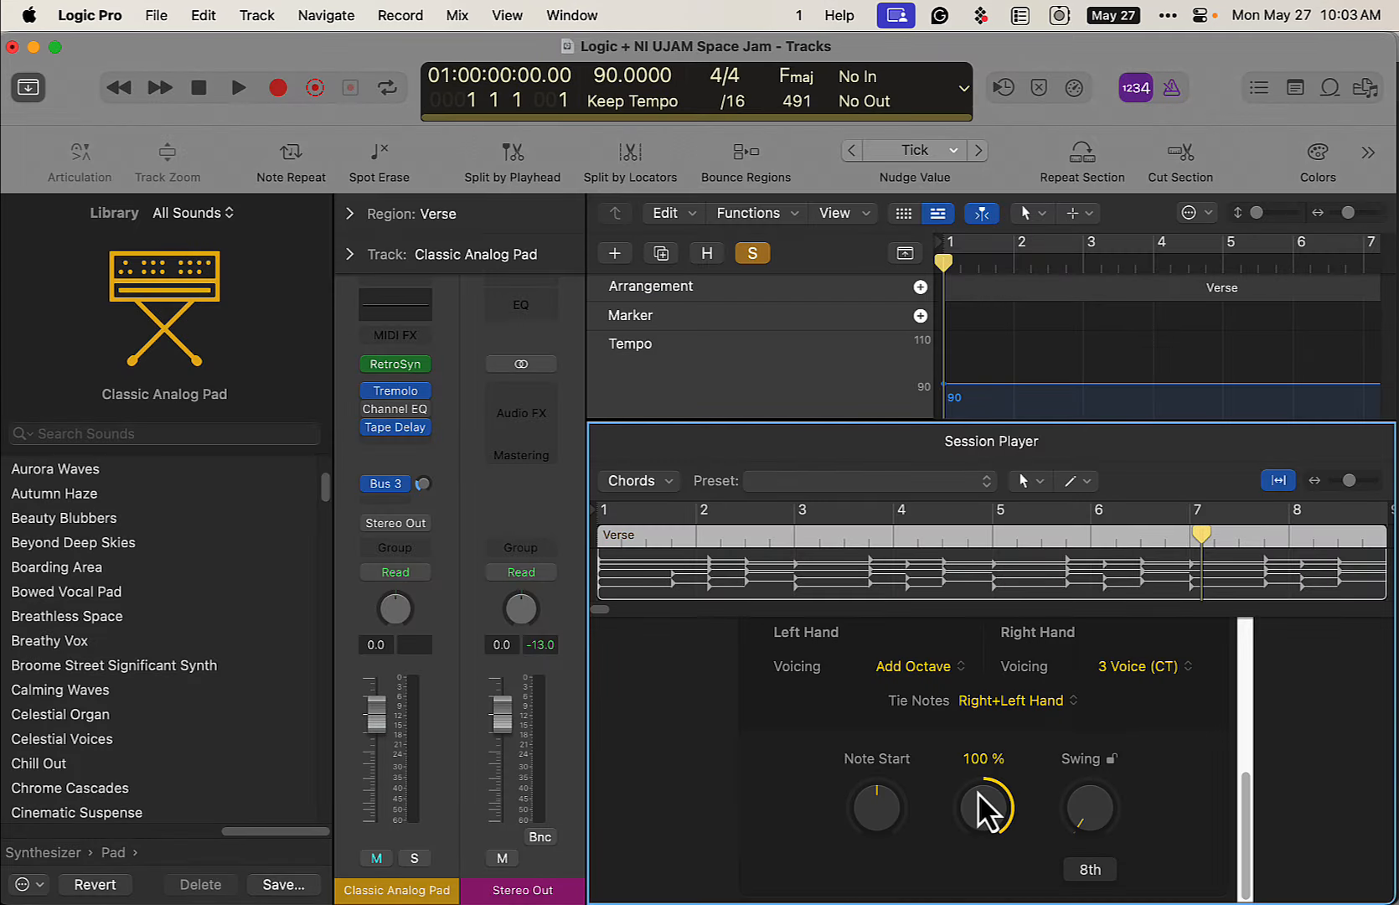
pyautogui.scroll(3, 980, 813)
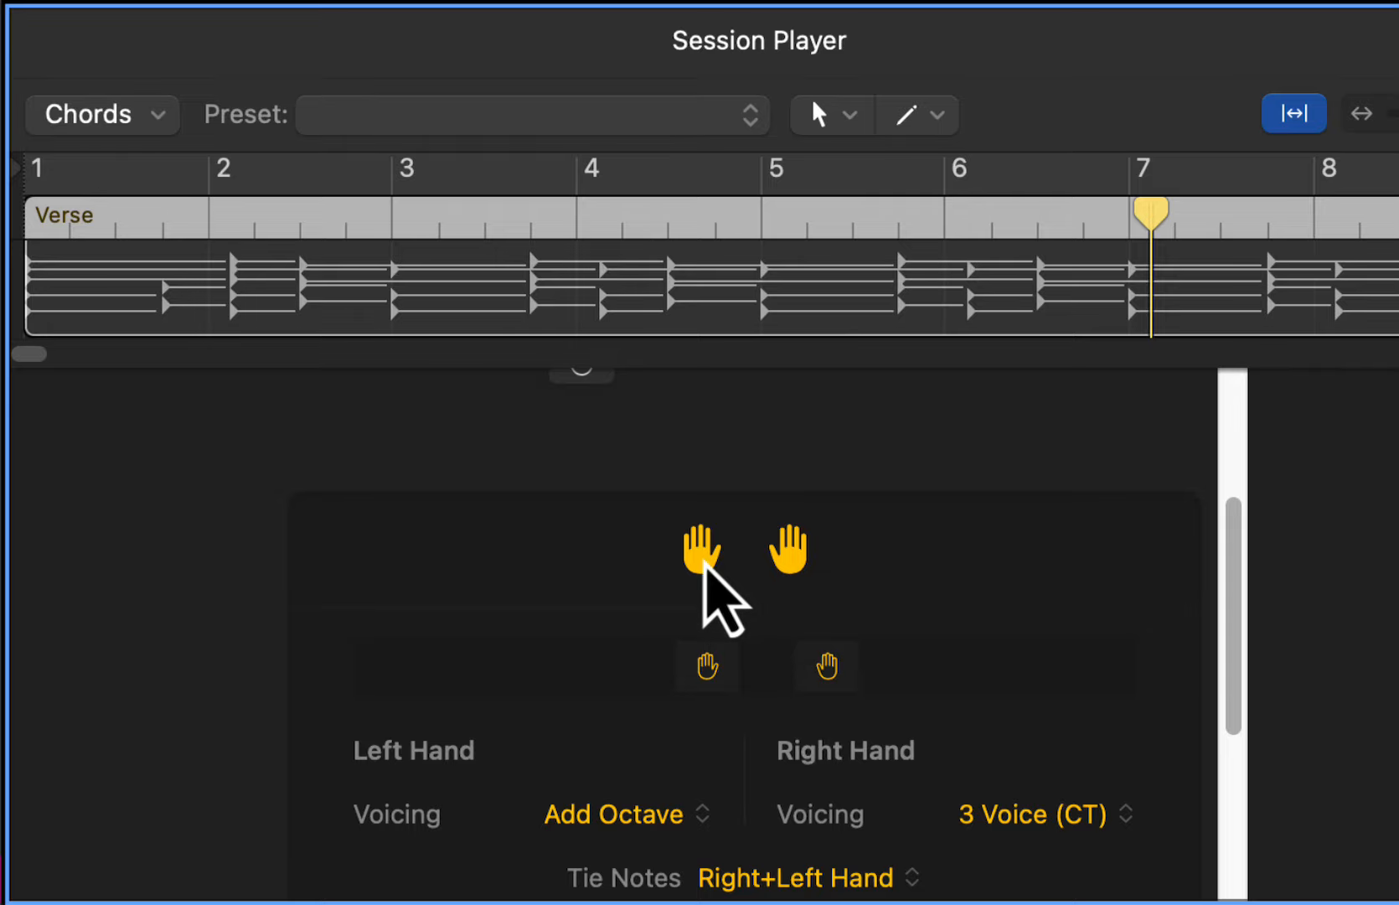
pyautogui.click(704, 558)
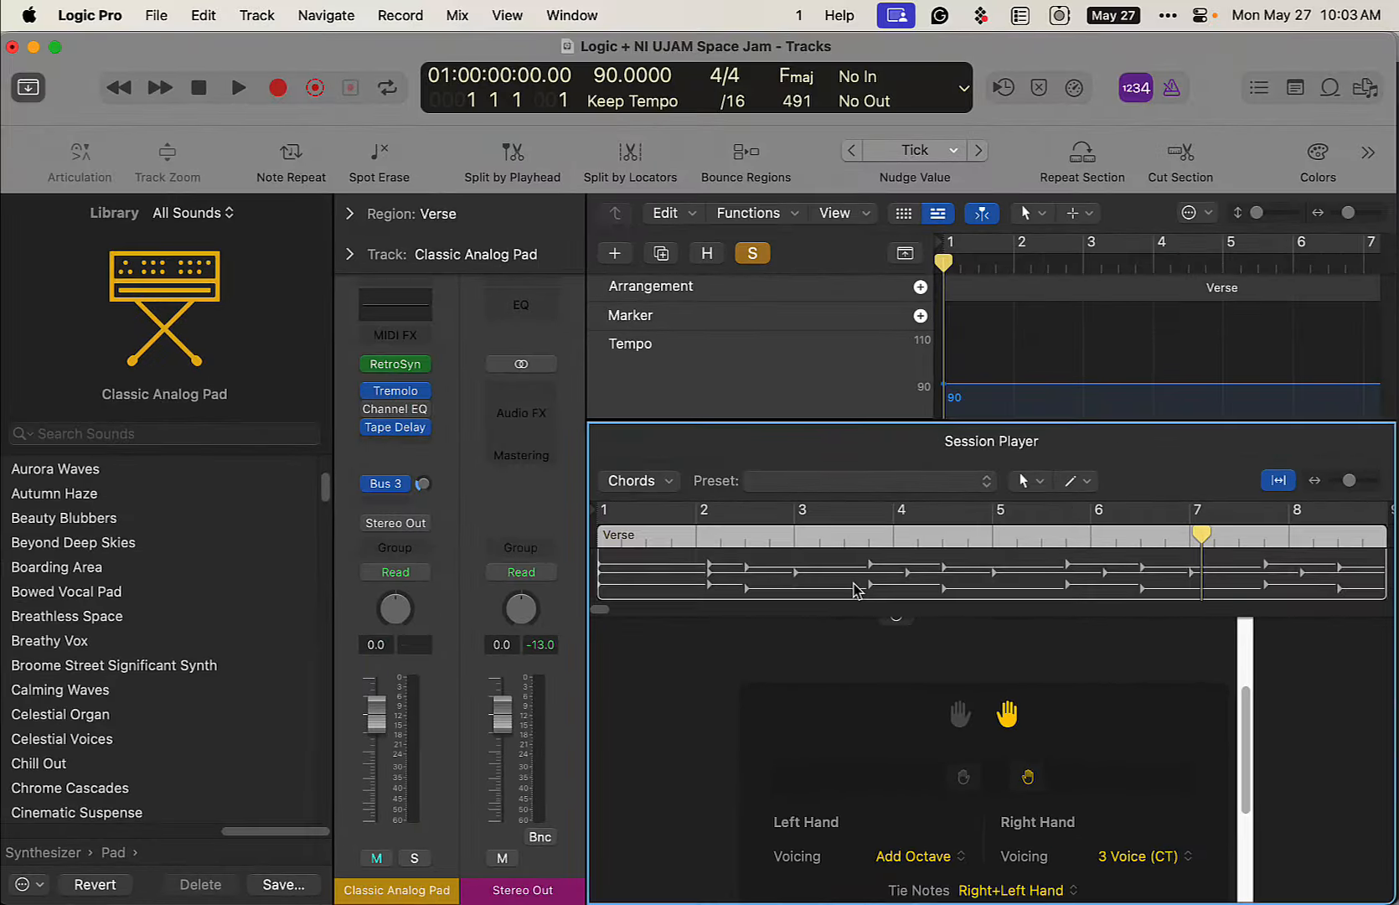
pyautogui.press('e')
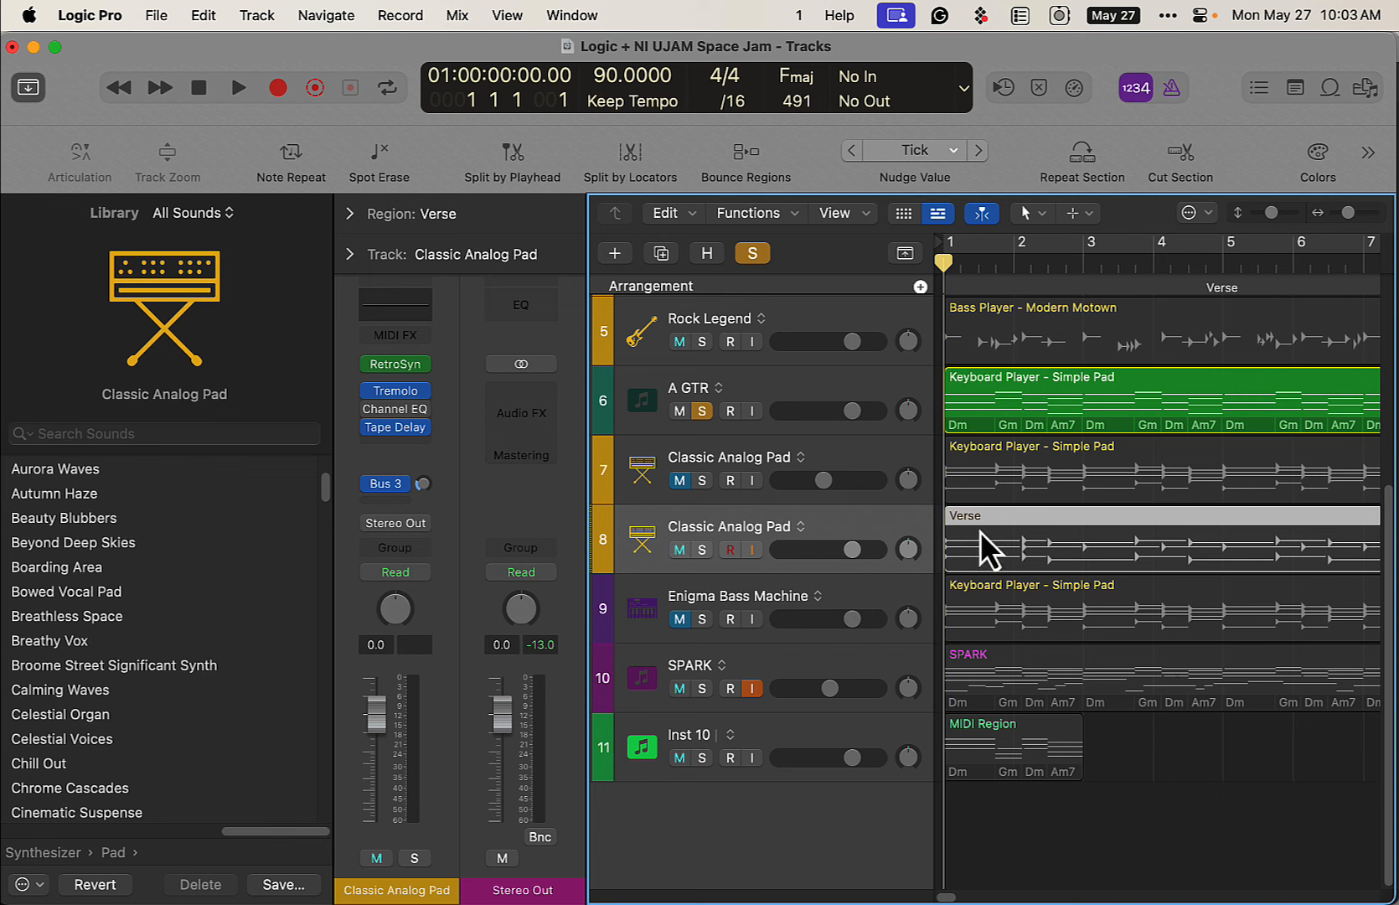
# Convert the right-hand-only Verse region on the new Classic Analog Pad track to a MIDI region.
pyautogui.rightClick(979, 524)
pyautogui.click(1036, 563)
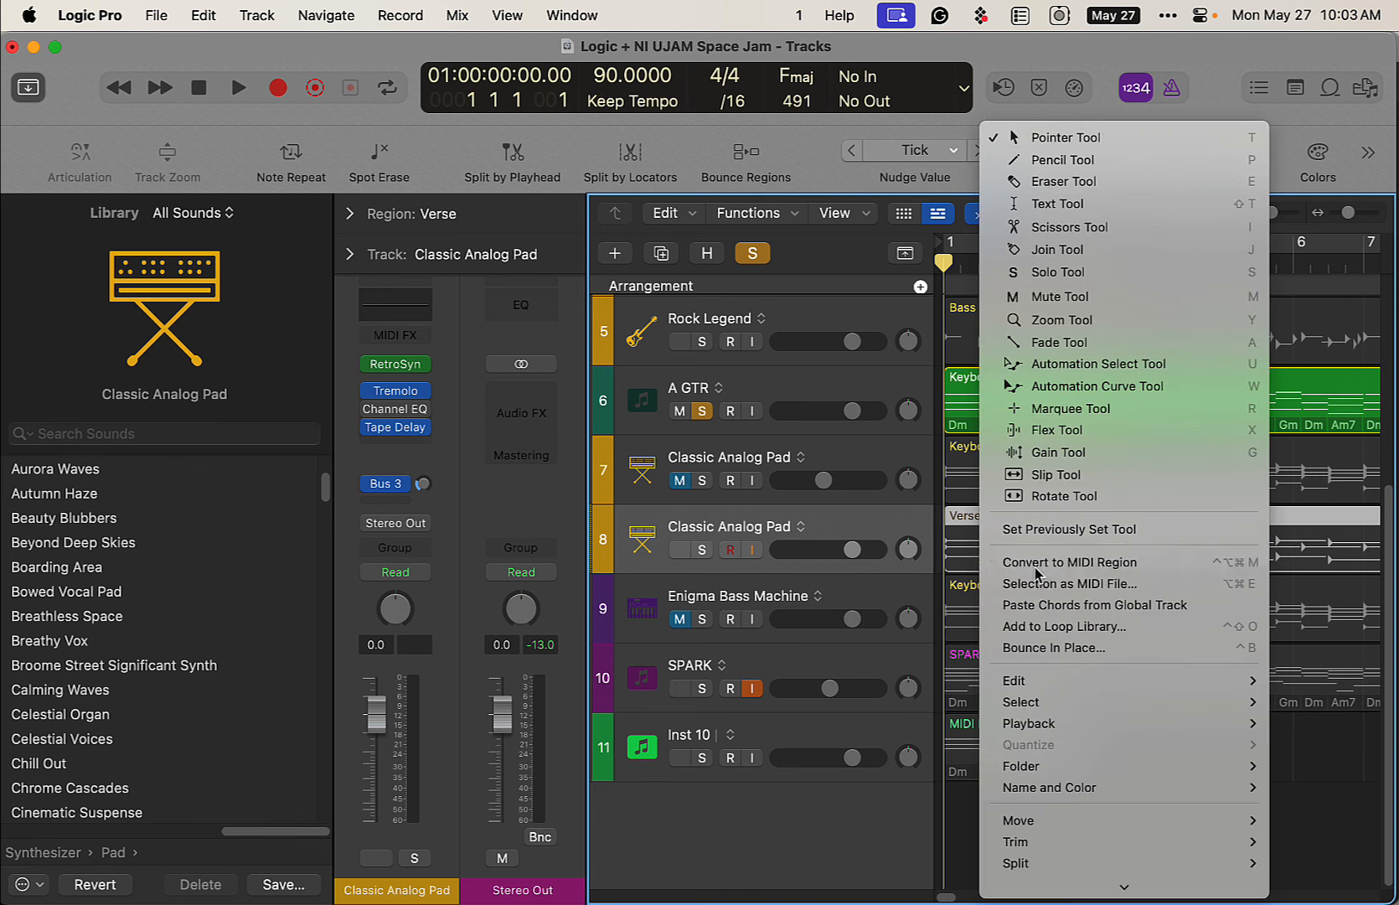
pyautogui.click(1205, 784)
# Examine the converted Verse region's notes across all its bars in the Piano Roll, and return to the Tracks window.
pyautogui.click(1063, 526)
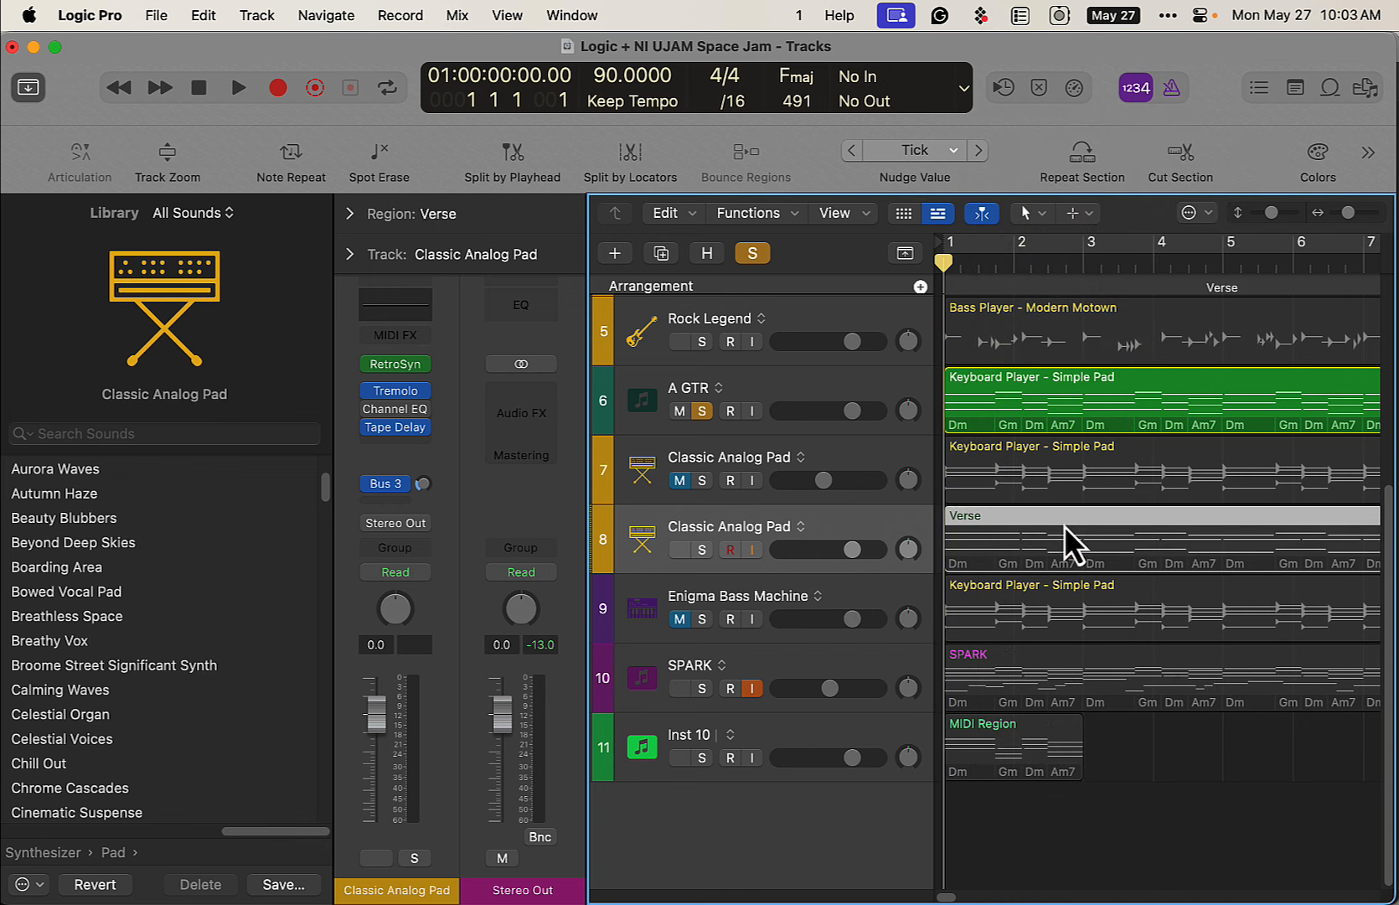
pyautogui.doubleClick(1063, 527)
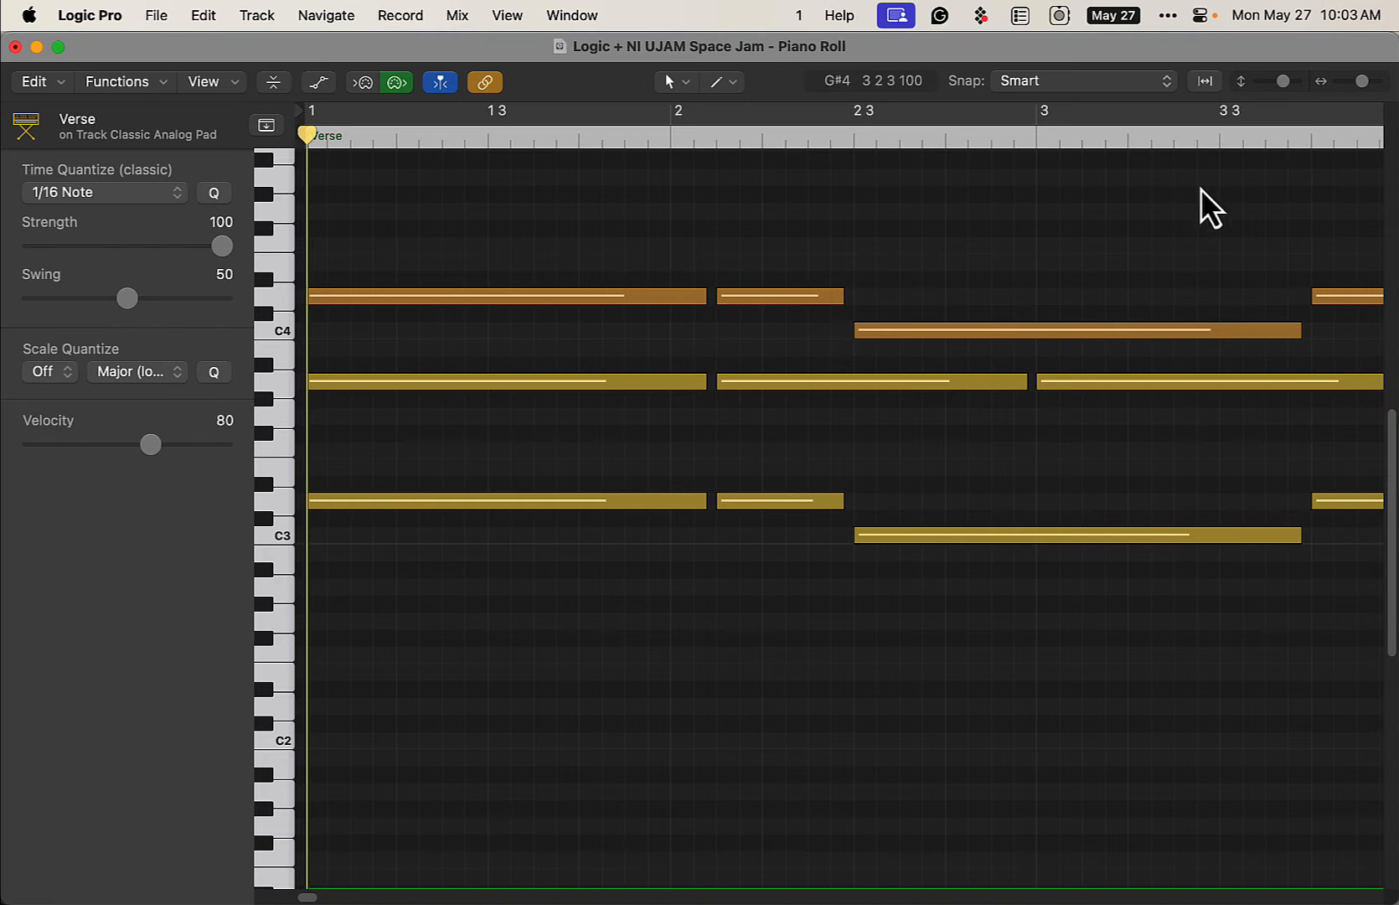
pyautogui.moveTo(1360, 81); pyautogui.dragTo(1349, 81)
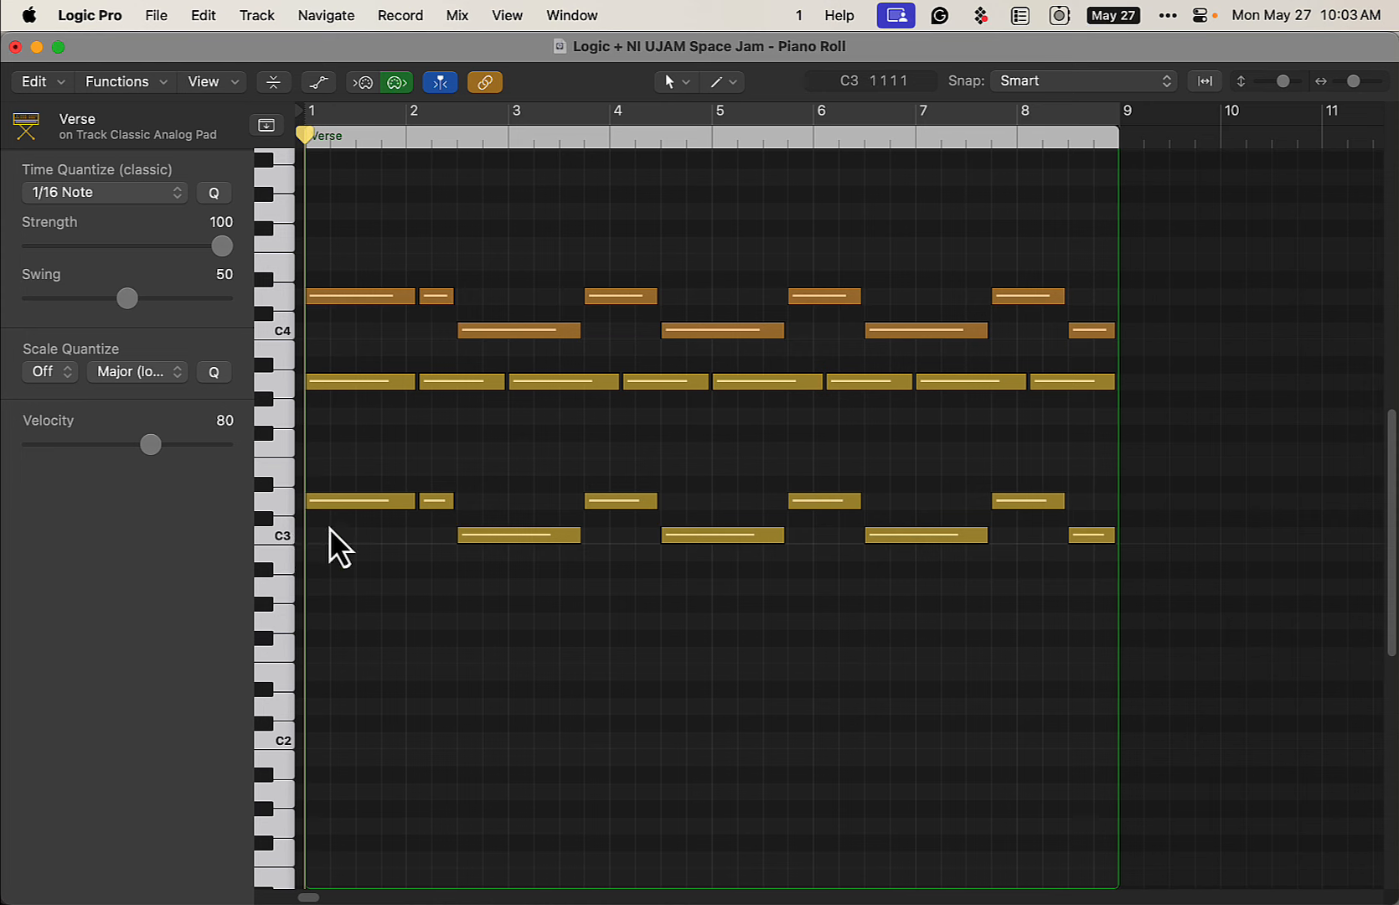
pyautogui.click(15, 47)
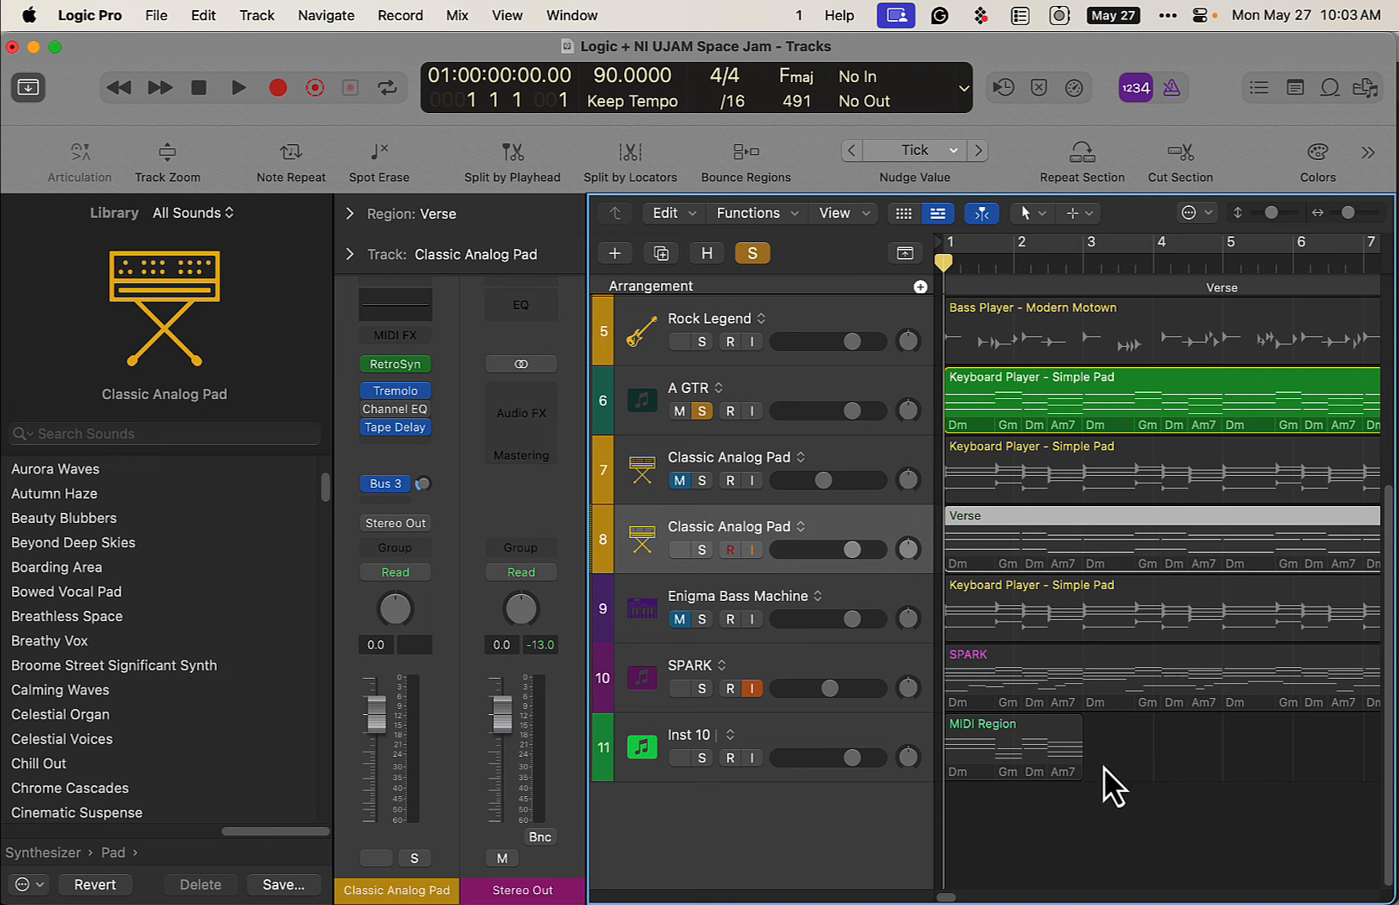
# Open the VG-SPARK instrument plug-in on the SPARK track.
pyautogui.click(865, 731)
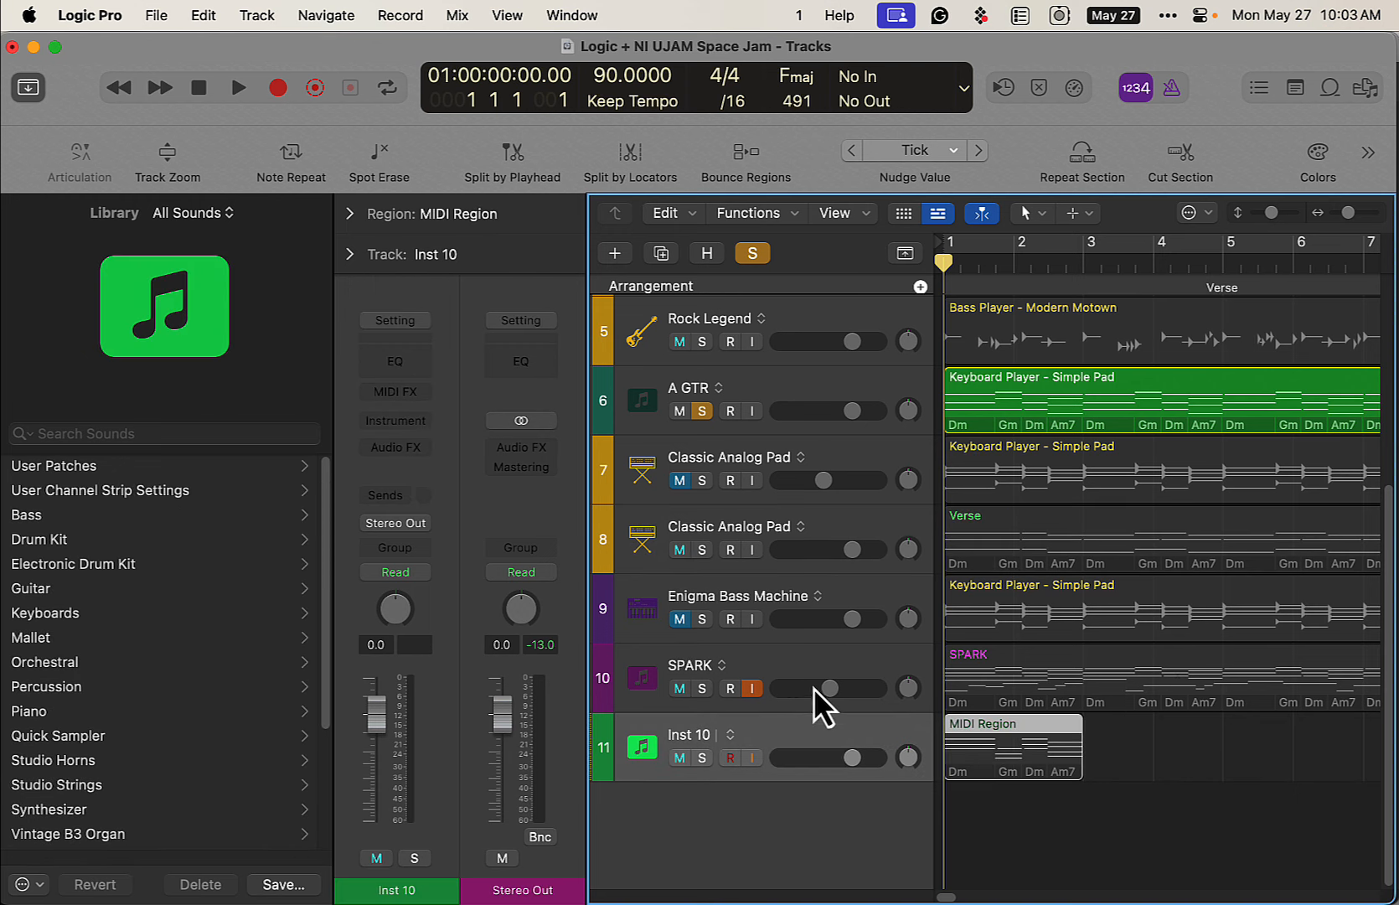
pyautogui.click(791, 666)
pyautogui.click(406, 420)
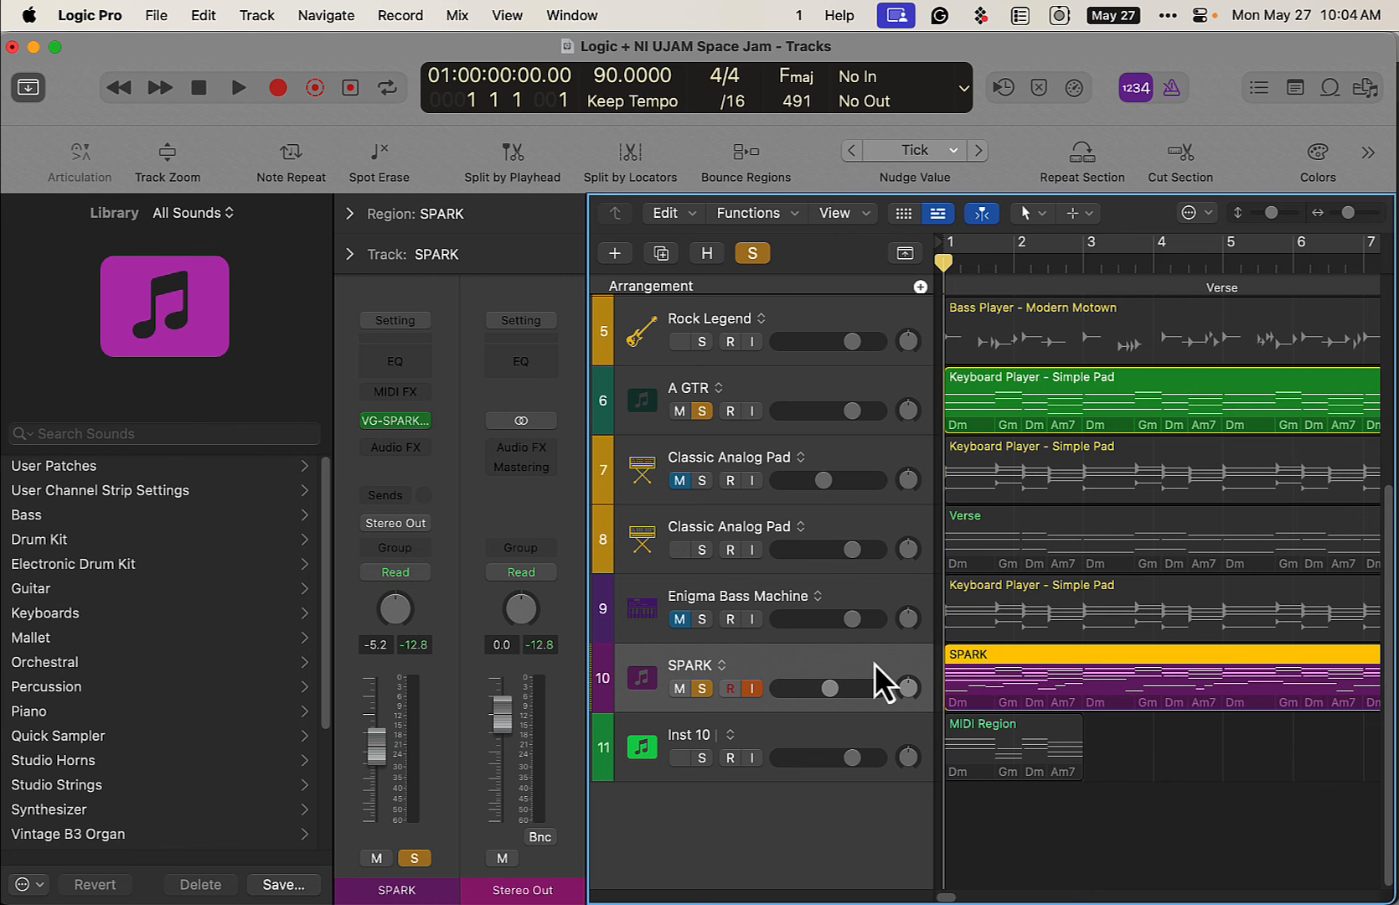
# Examine the SPARK region's chord and bass notes over a longer span of bars in the Piano Roll.
pyautogui.doubleClick(1007, 661)
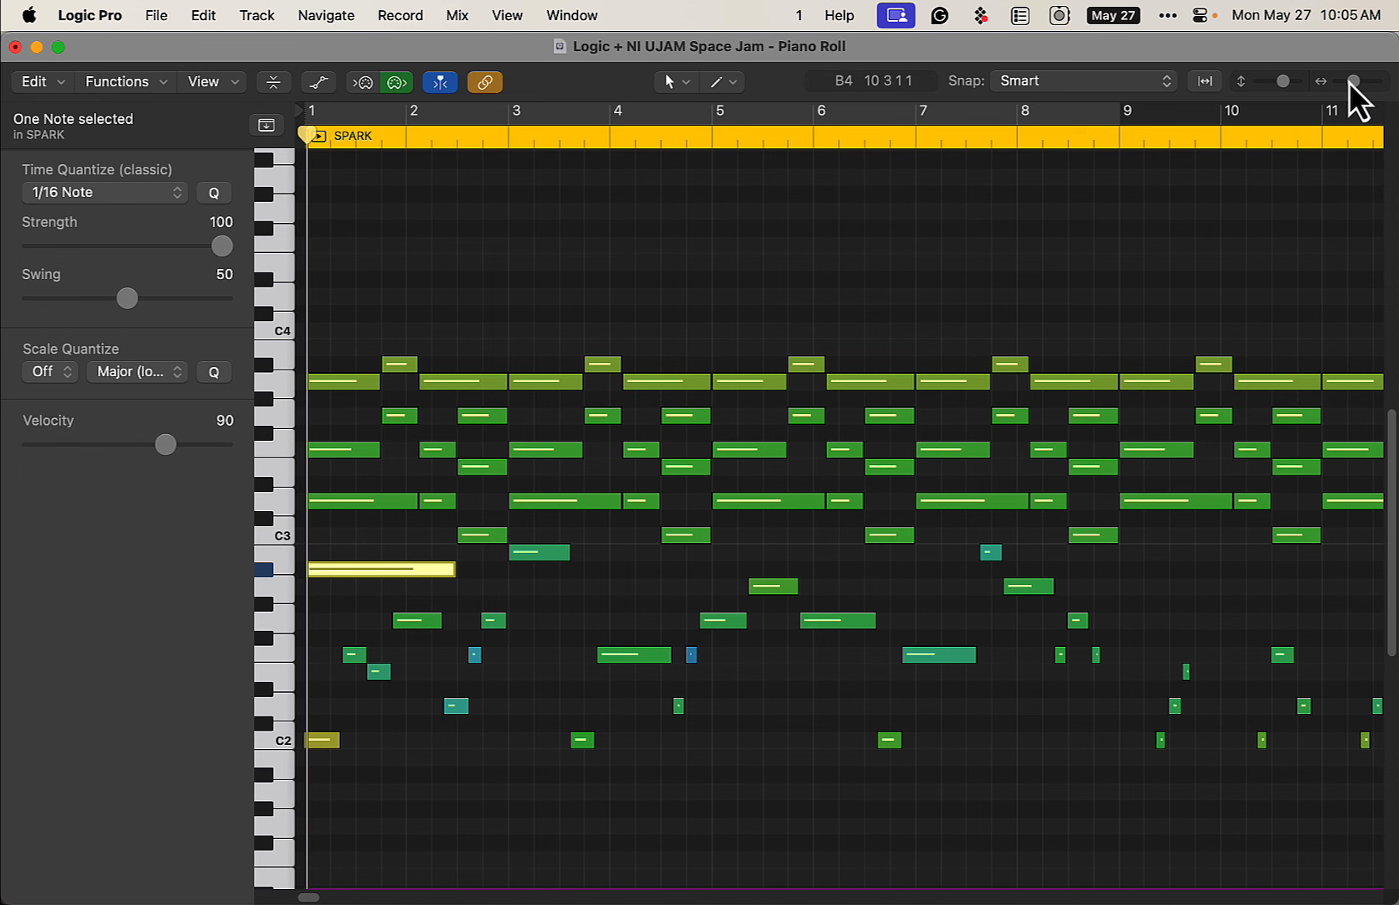
pyautogui.moveTo(1351, 81); pyautogui.dragTo(1343, 80)
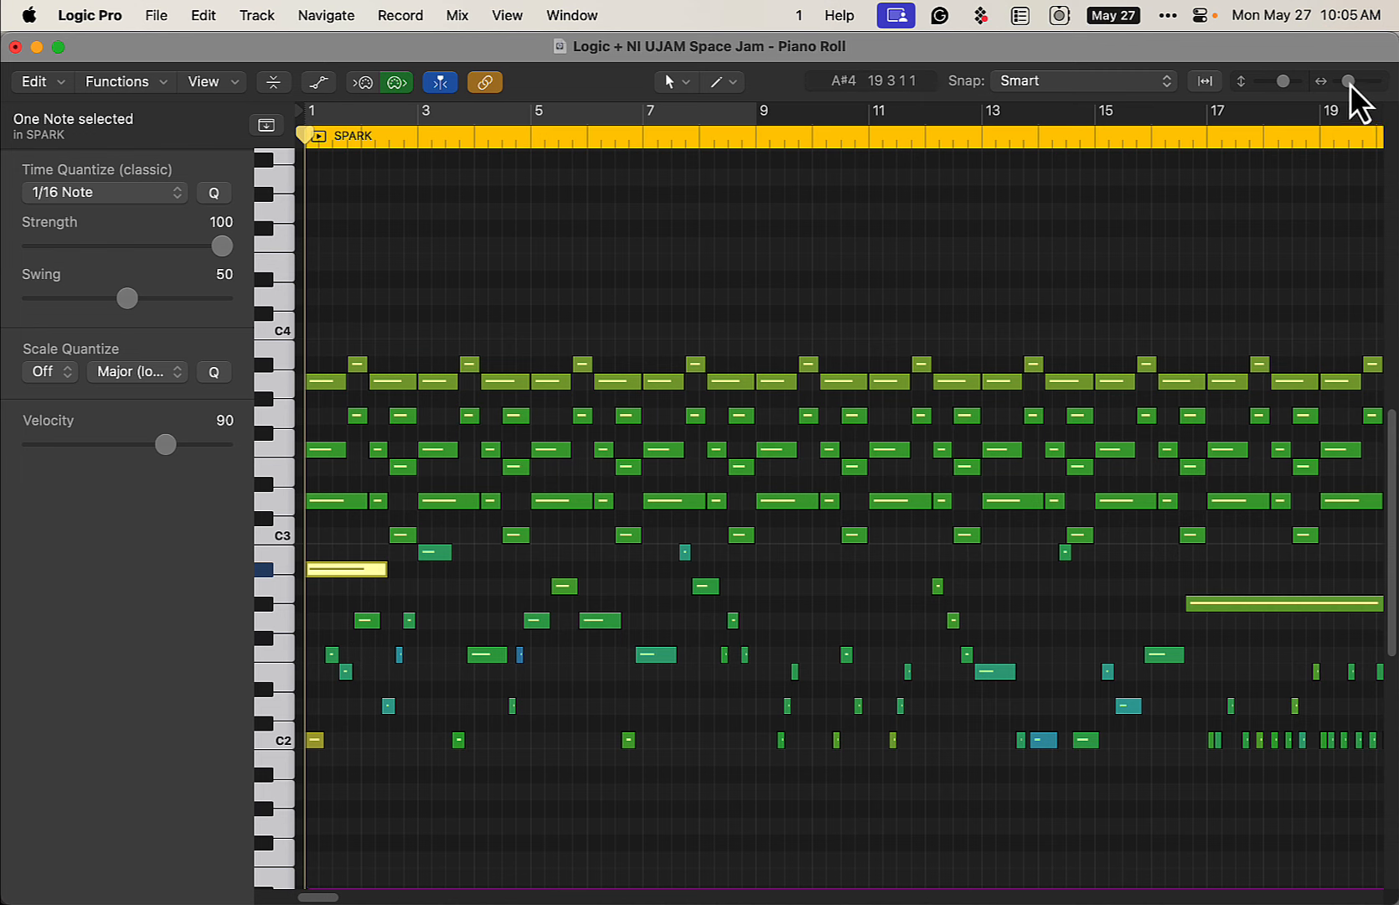
pyautogui.moveTo(1350, 83); pyautogui.dragTo(1344, 81)
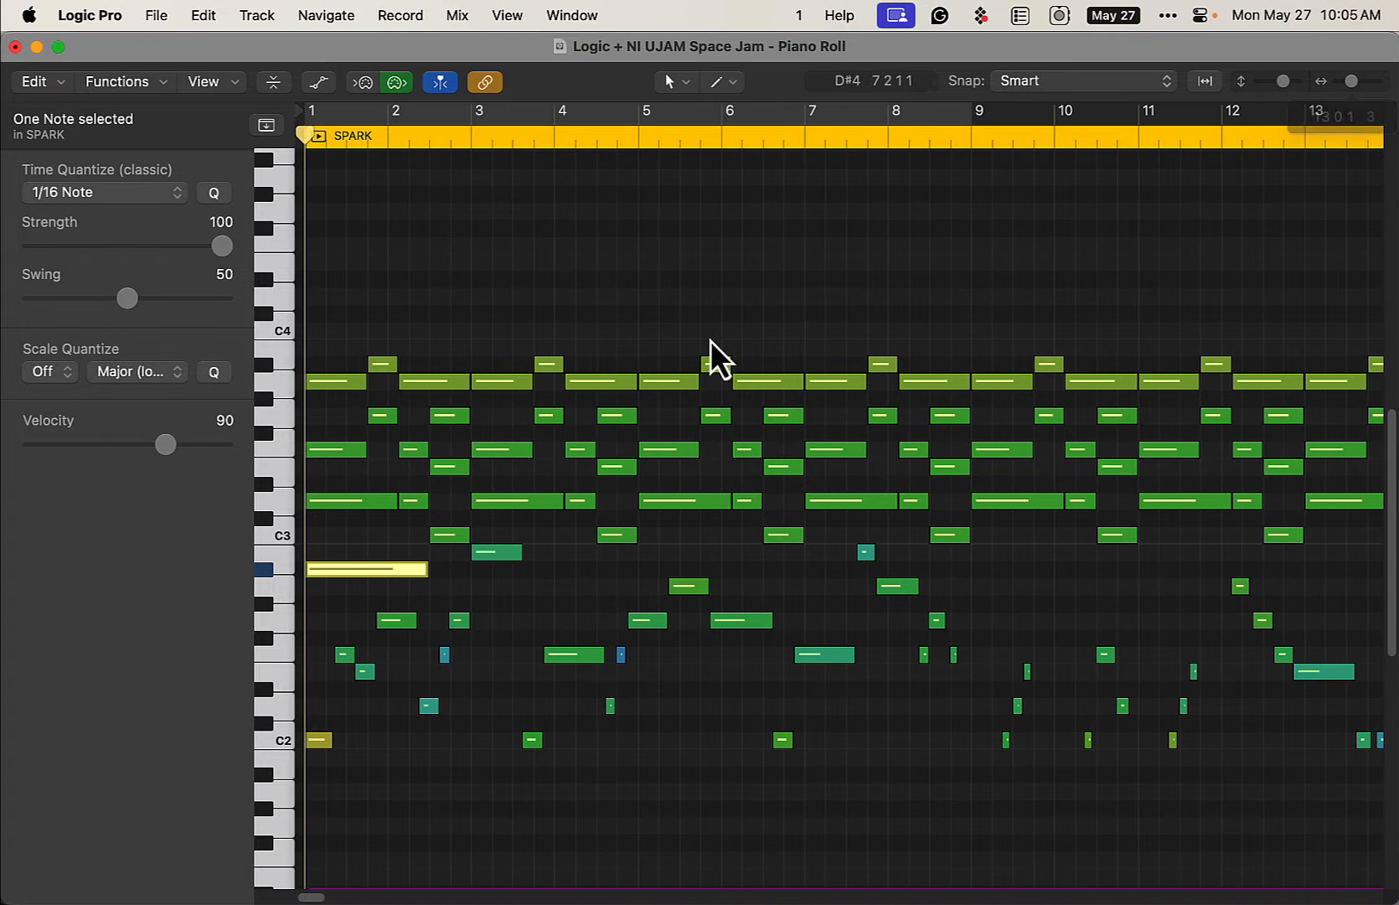
pyautogui.click(15, 47)
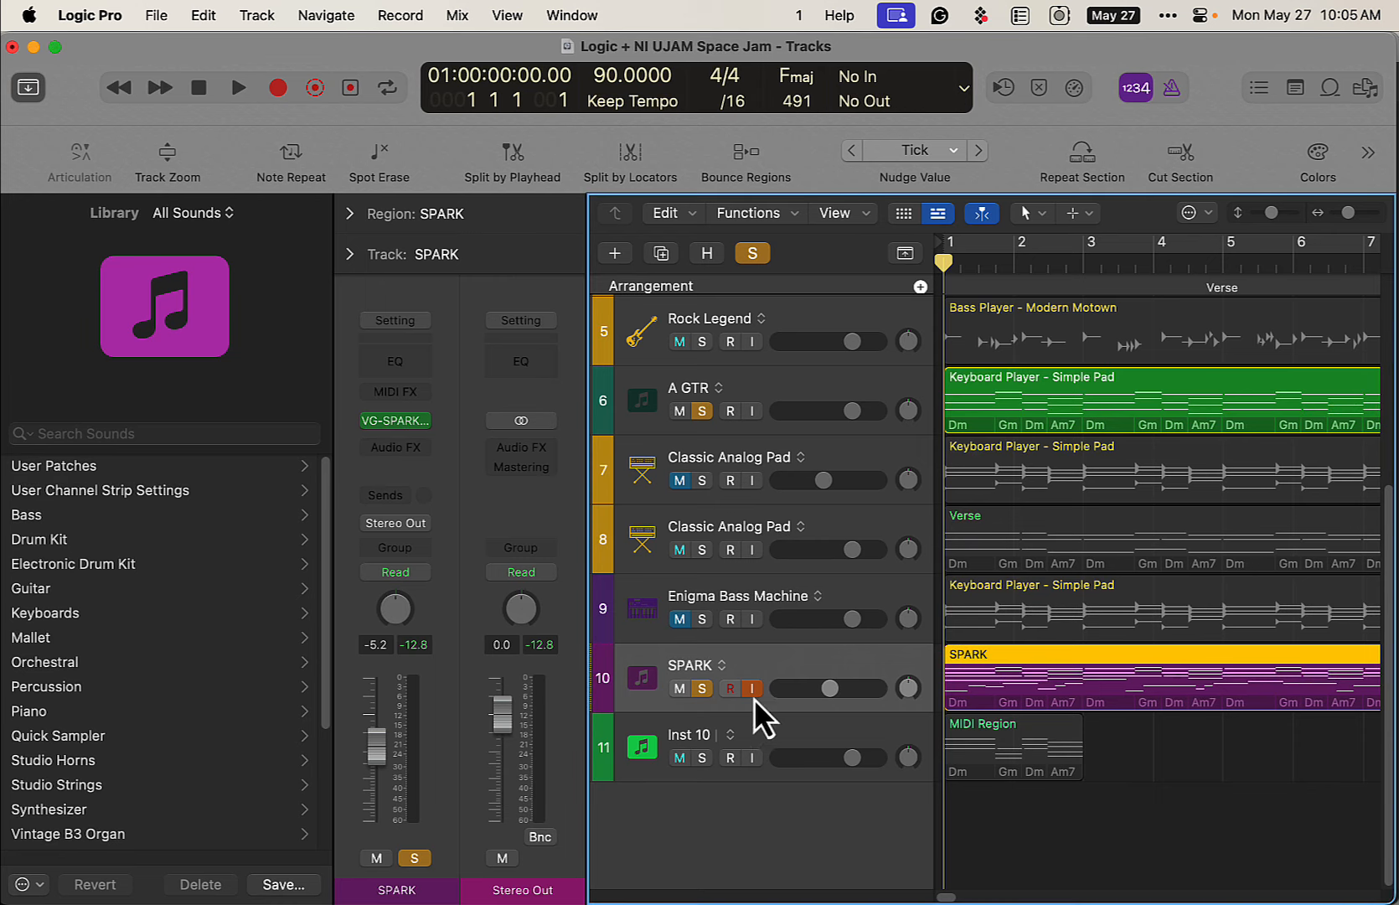
# Turn off solo on the SPARK track and clear the remaining solo, with the Rock Legend track selected.
pyautogui.click(703, 688)
pyautogui.scroll(3, 806, 699)
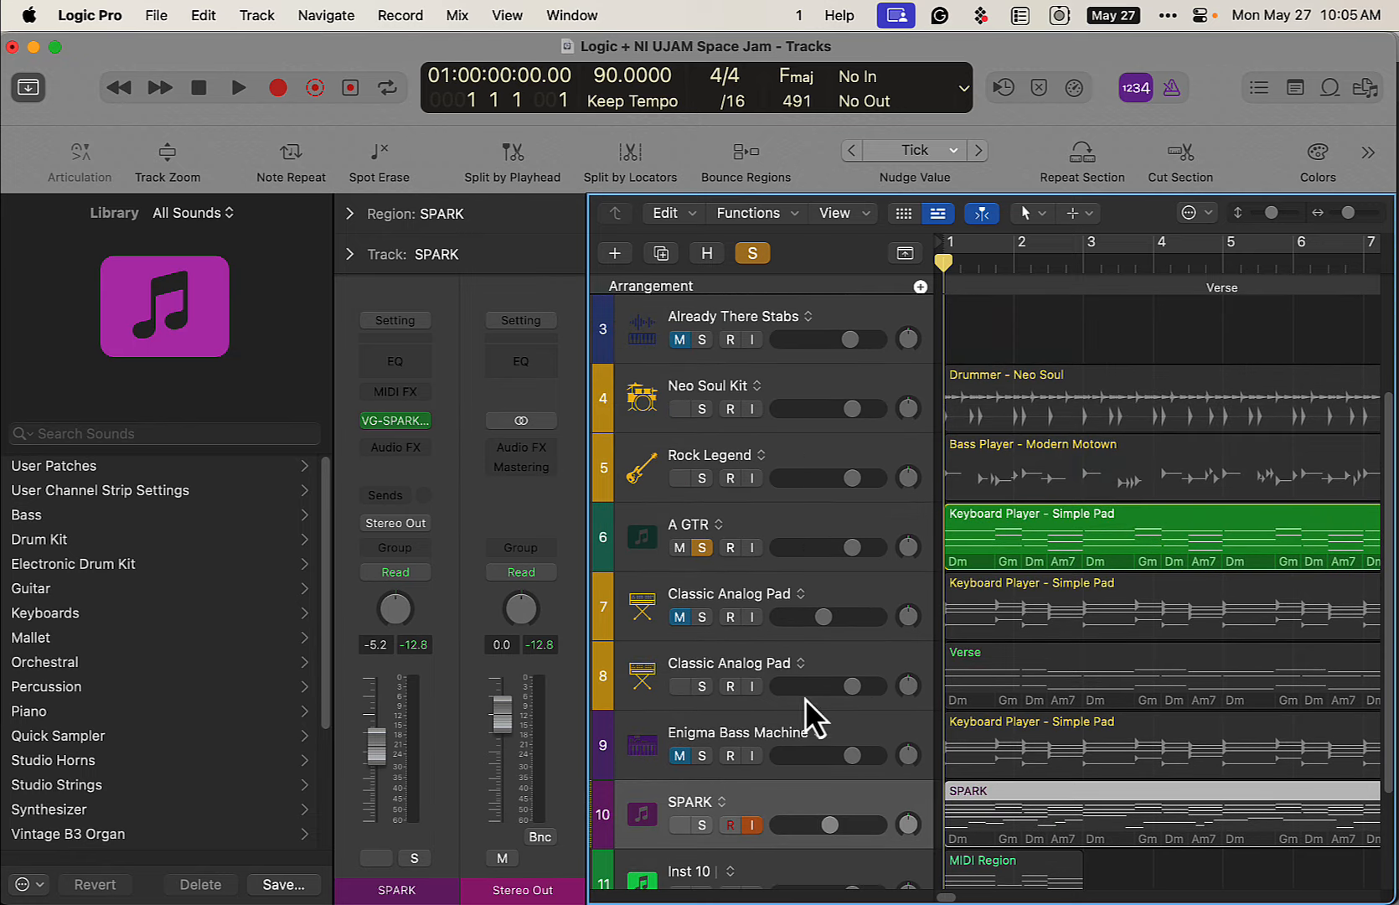
pyautogui.scroll(3, 798, 591)
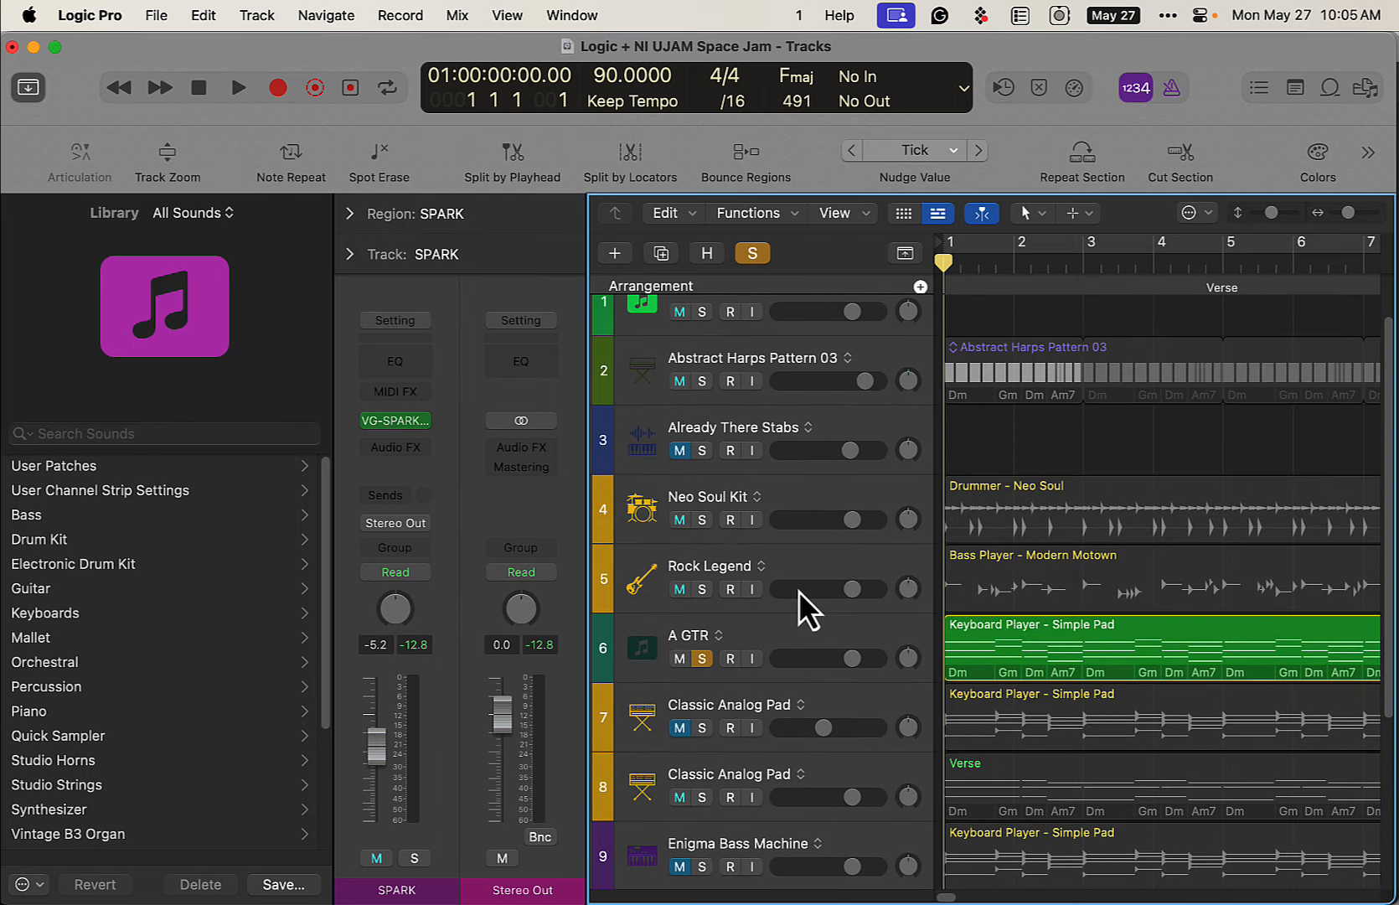
pyautogui.click(789, 497)
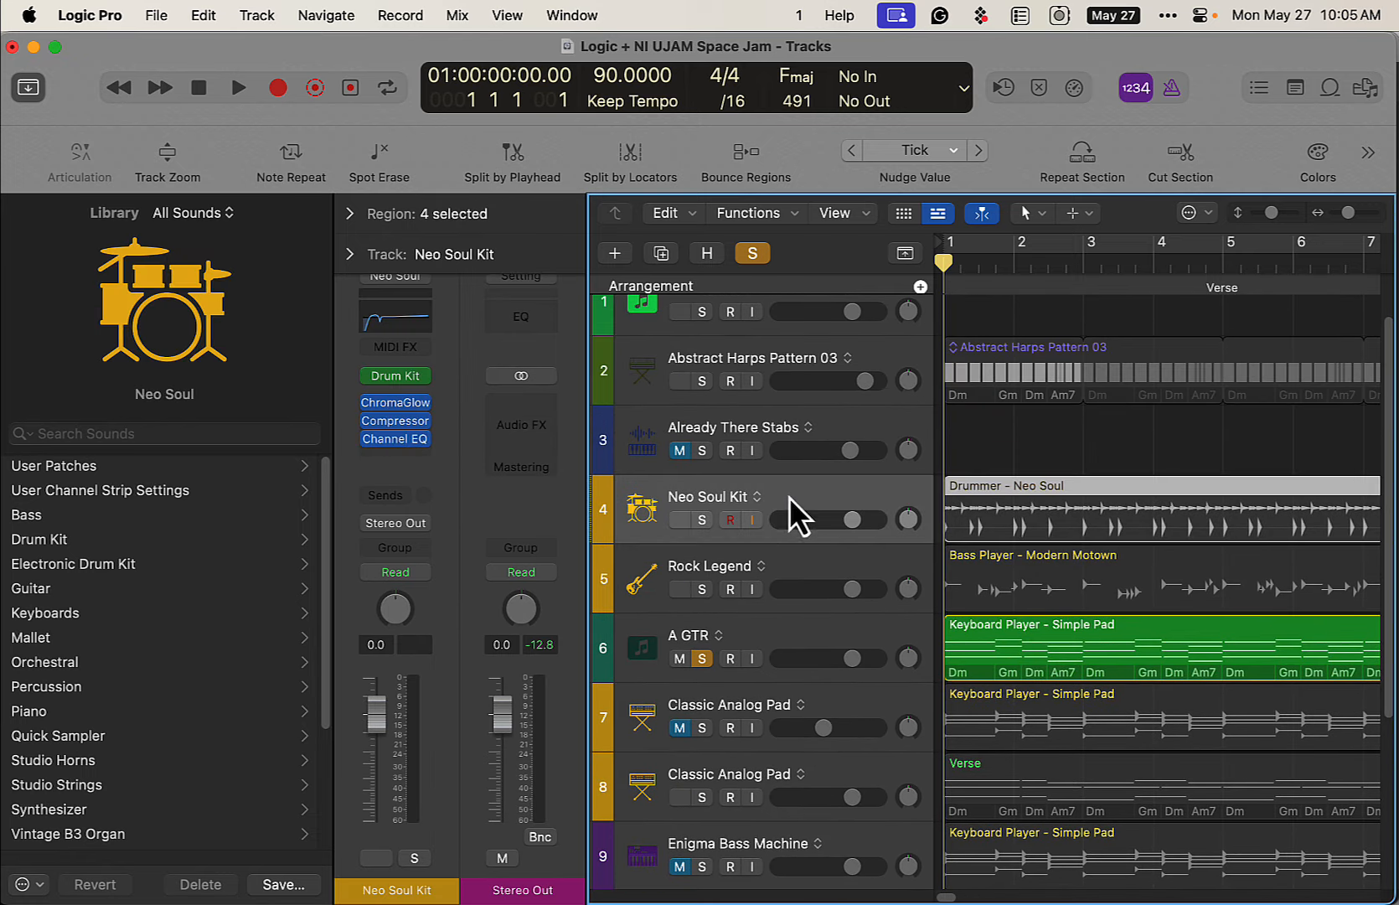
pyautogui.click(787, 559)
pyautogui.click(752, 253)
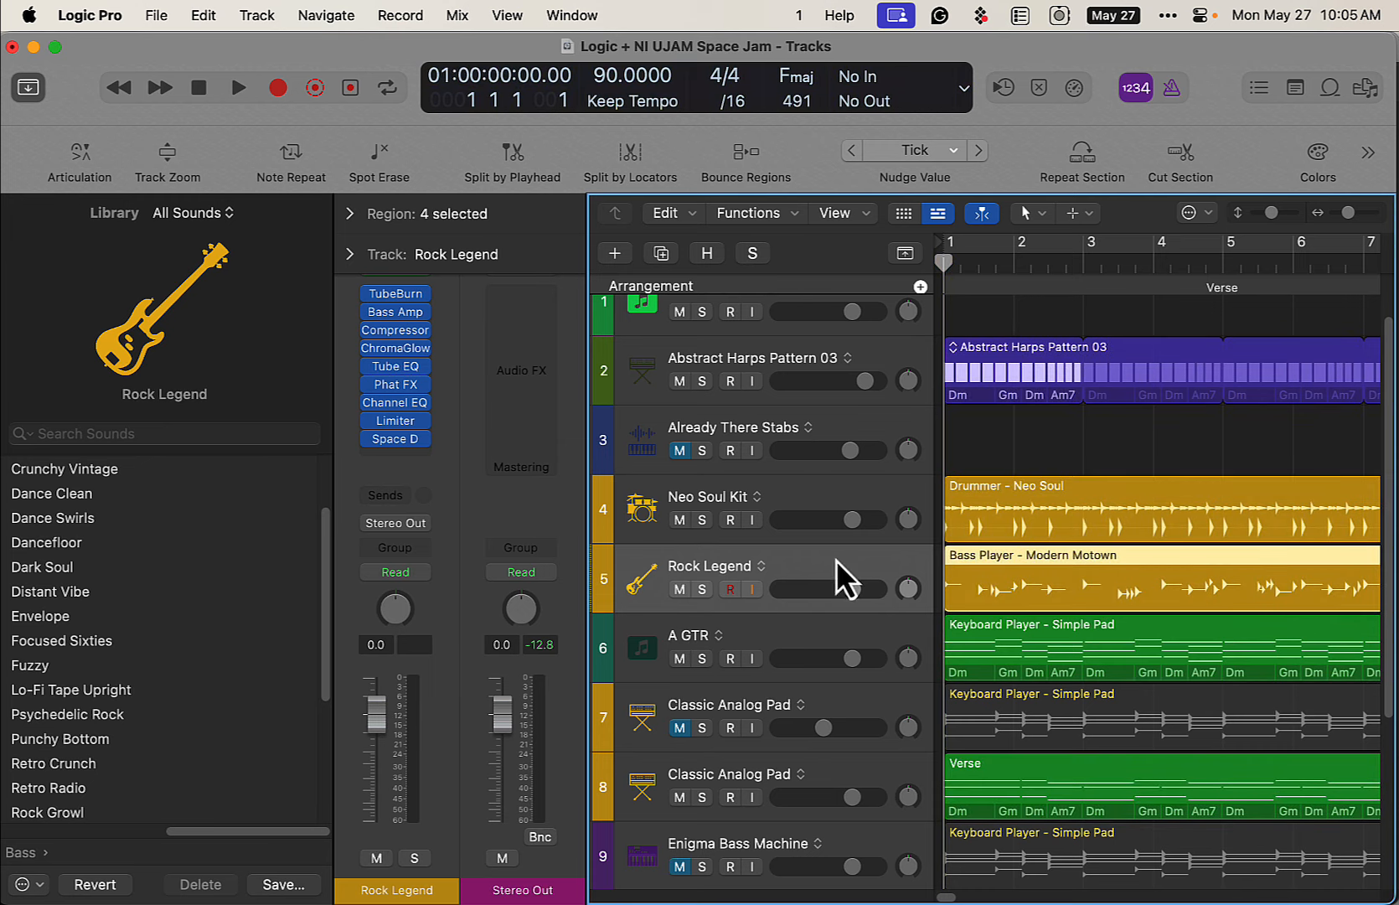
# Hide the Library and the Inspector to widen the Tracks area.
pyautogui.scroll(-3, 836, 646)
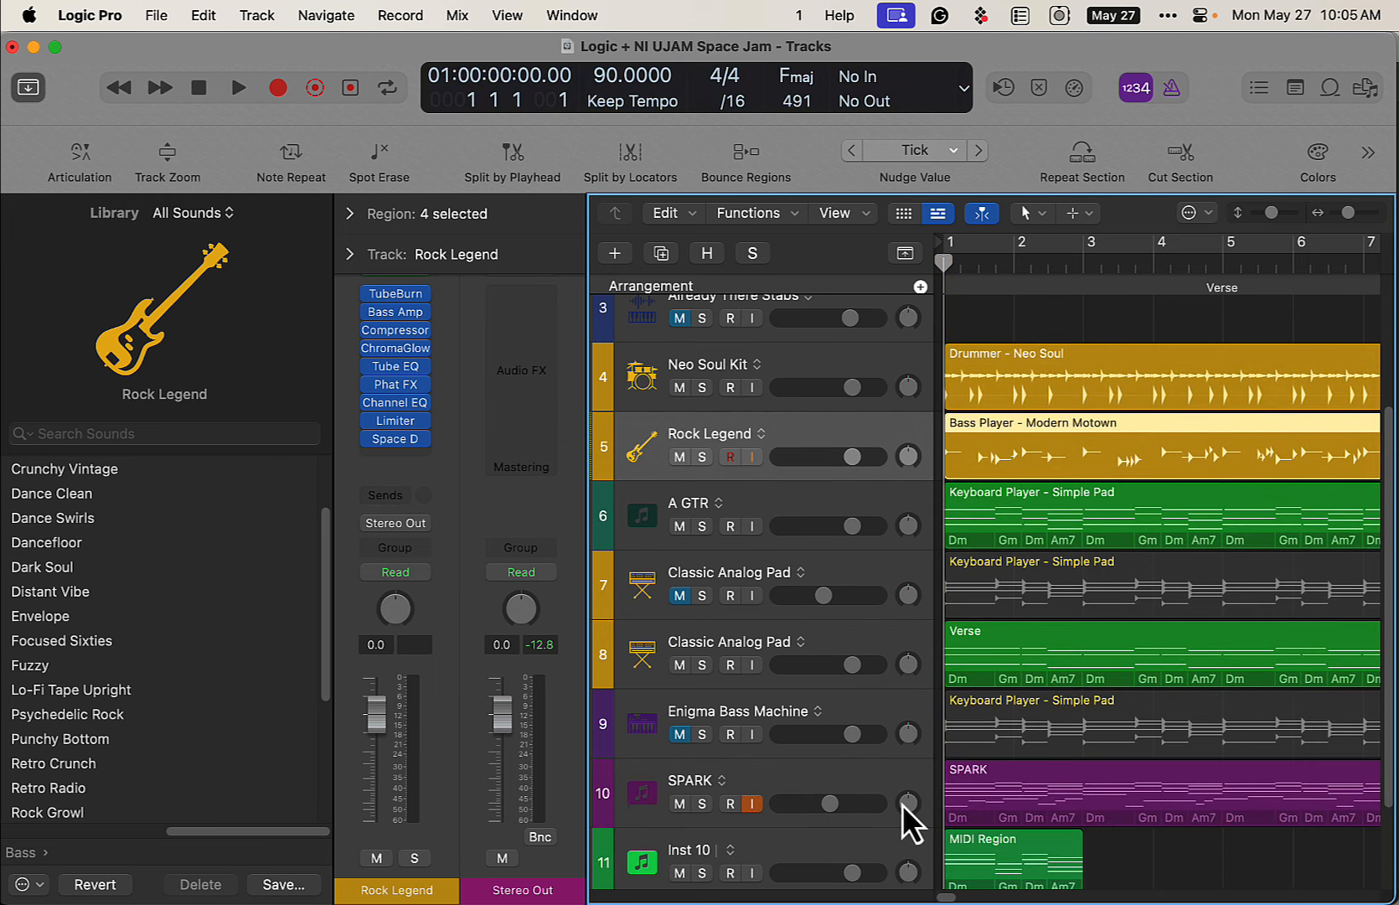
pyautogui.press('y')
pyautogui.press('i')
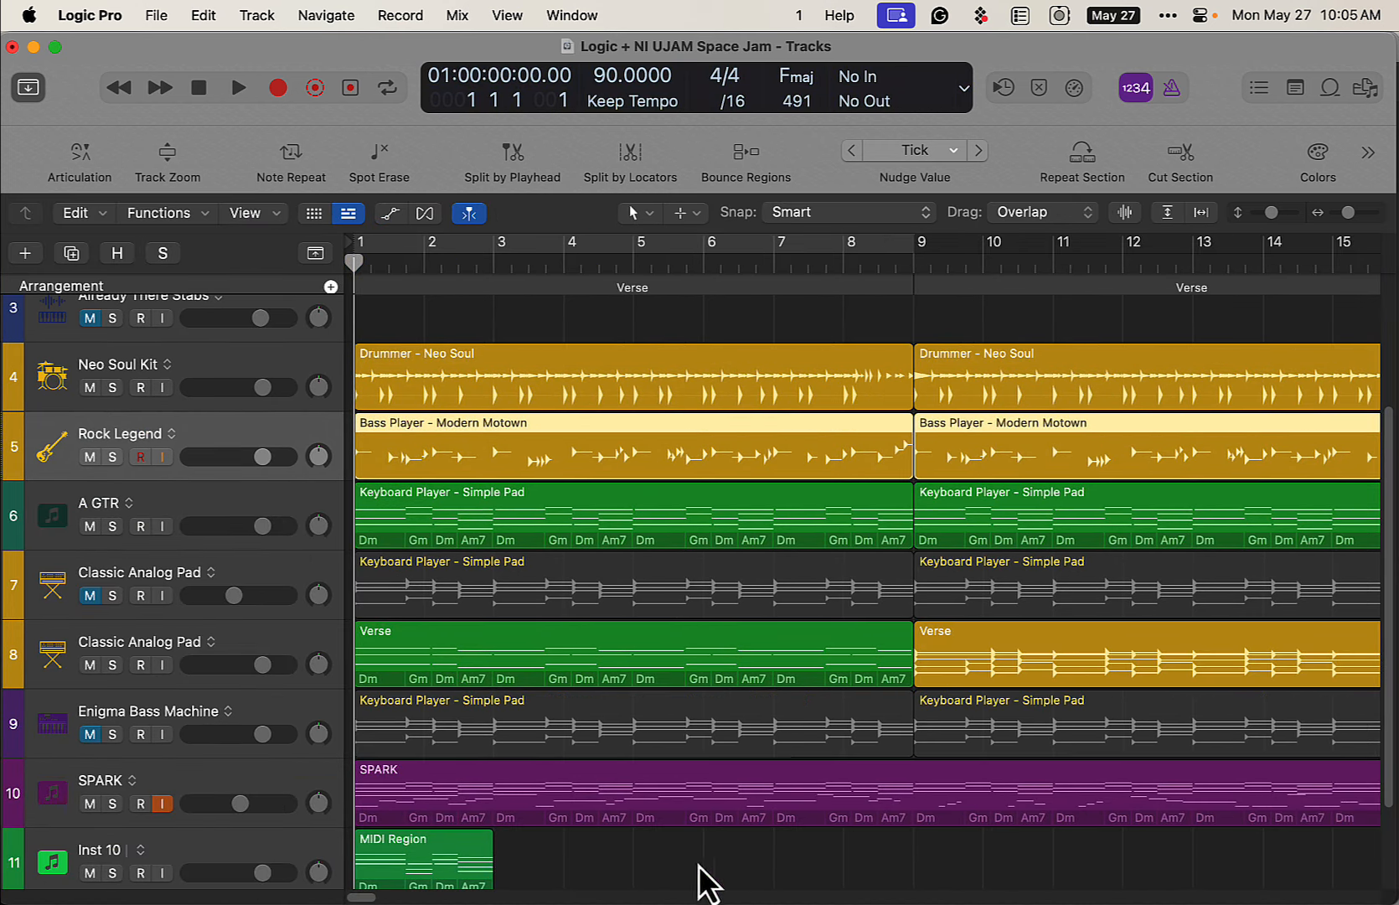
# Cycle bars 25 through 28 and audition the Already There Stabs track unmuted and soloed, turning its solo off at the end.
pyautogui.moveTo(366, 898); pyautogui.dragTo(404, 899)
pyautogui.scroll(2, 840, 677)
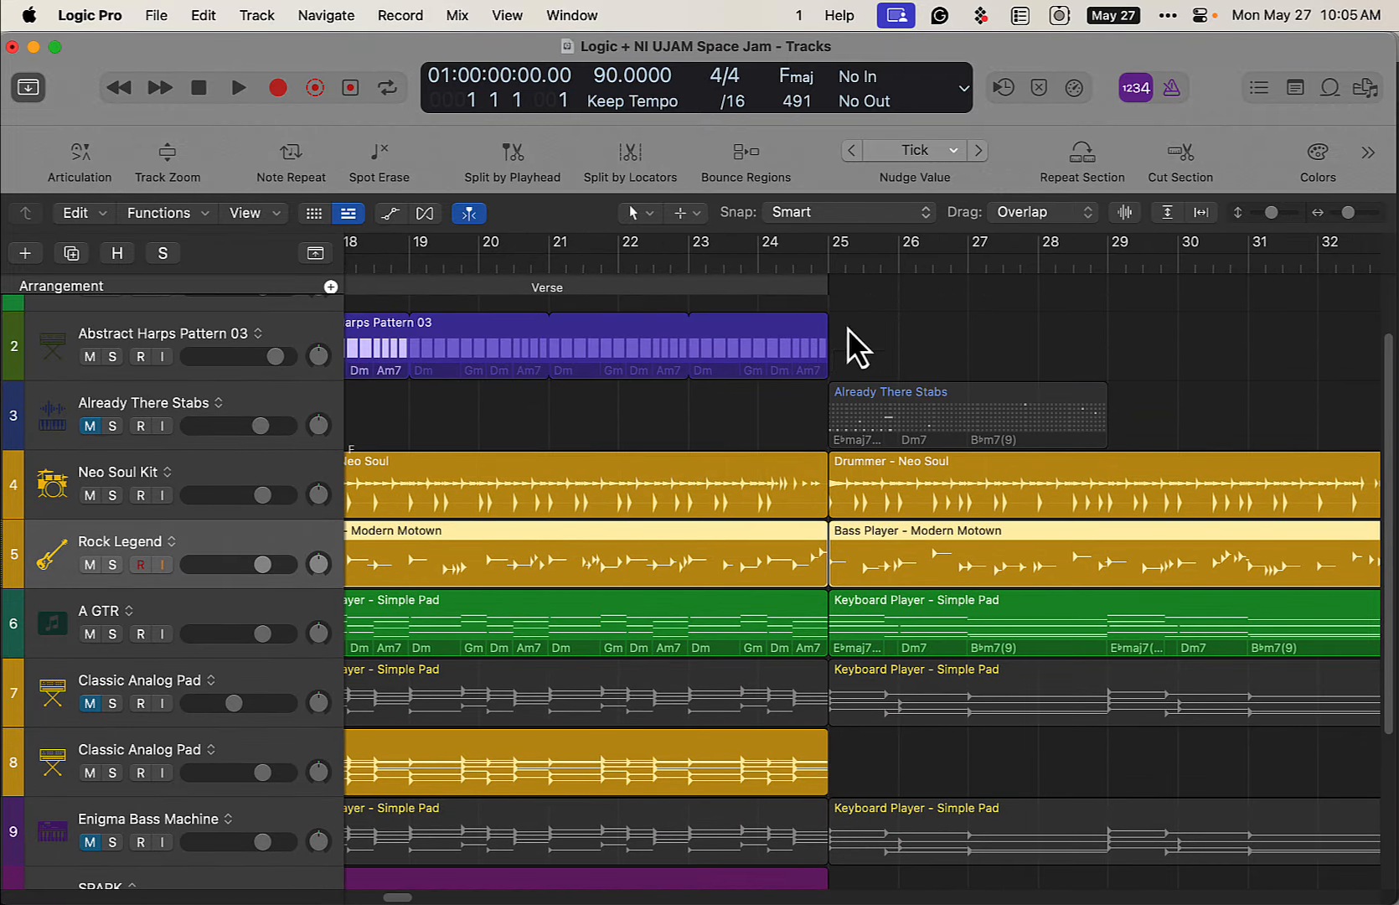
pyautogui.moveTo(837, 244); pyautogui.dragTo(1107, 267)
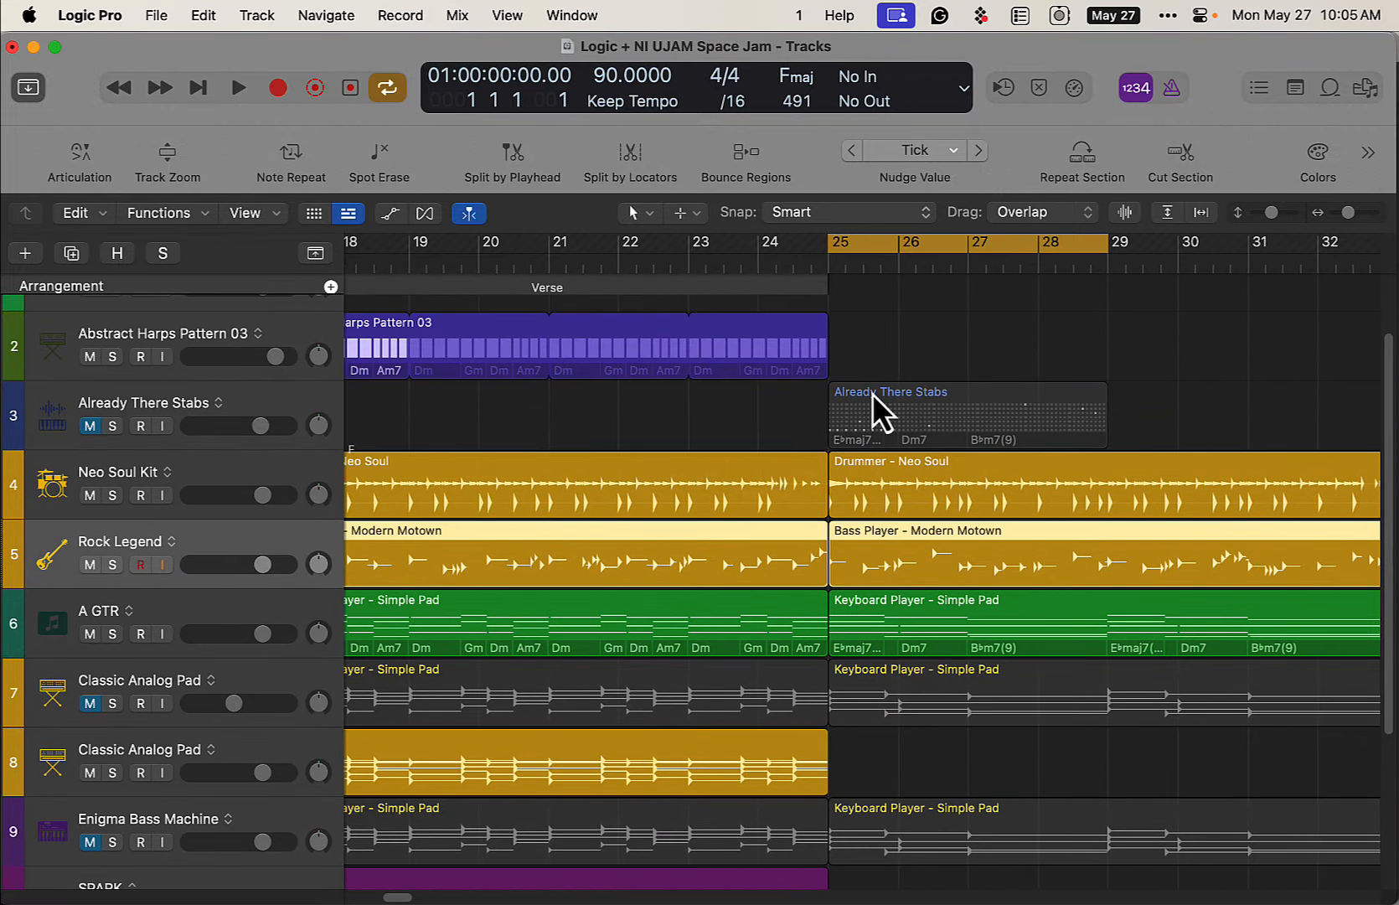
pyautogui.click(269, 401)
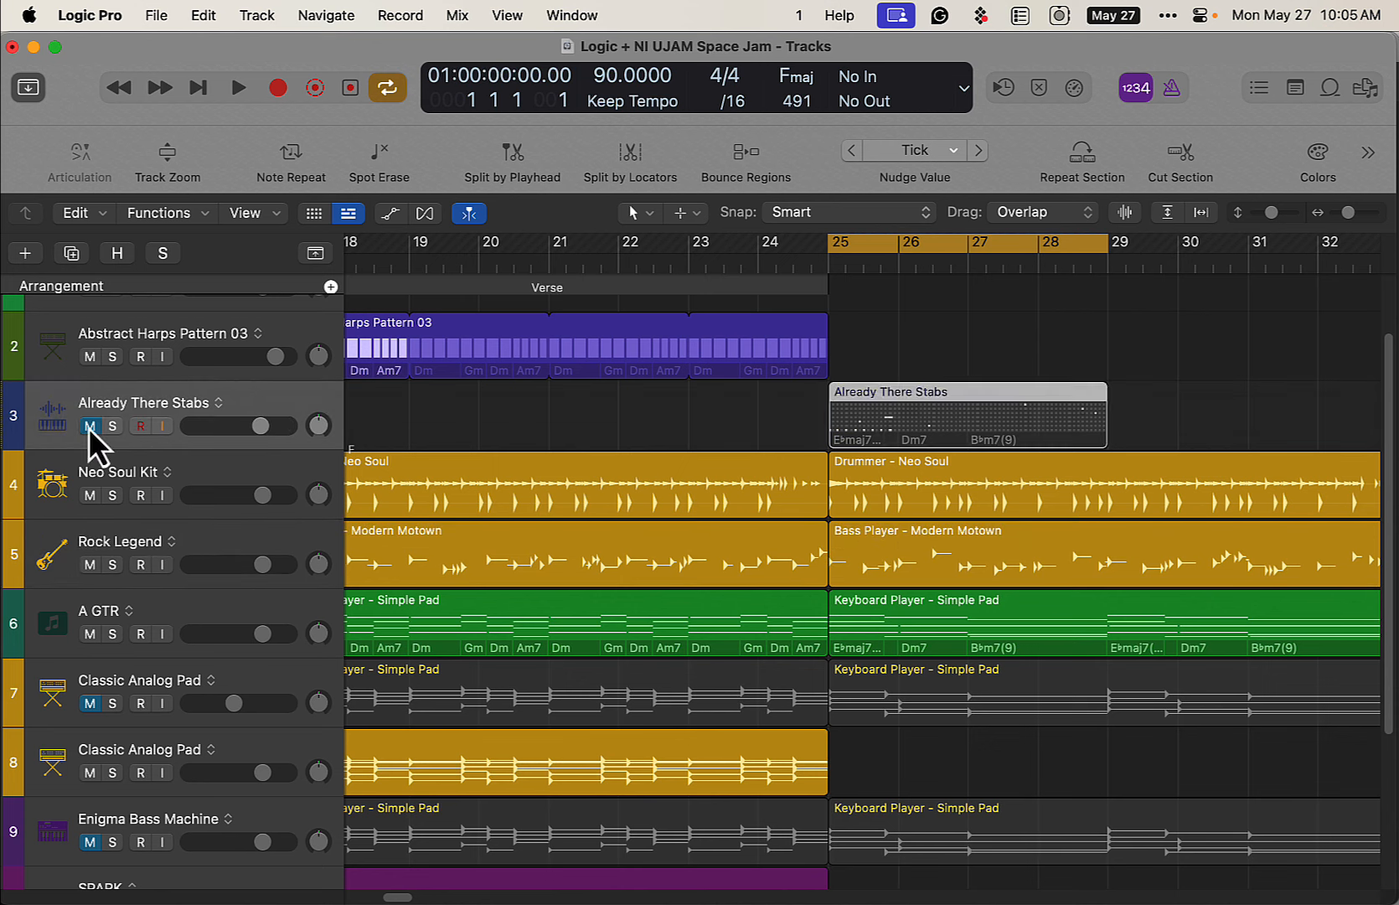
pyautogui.click(87, 427)
pyautogui.click(106, 426)
pyautogui.press('space')
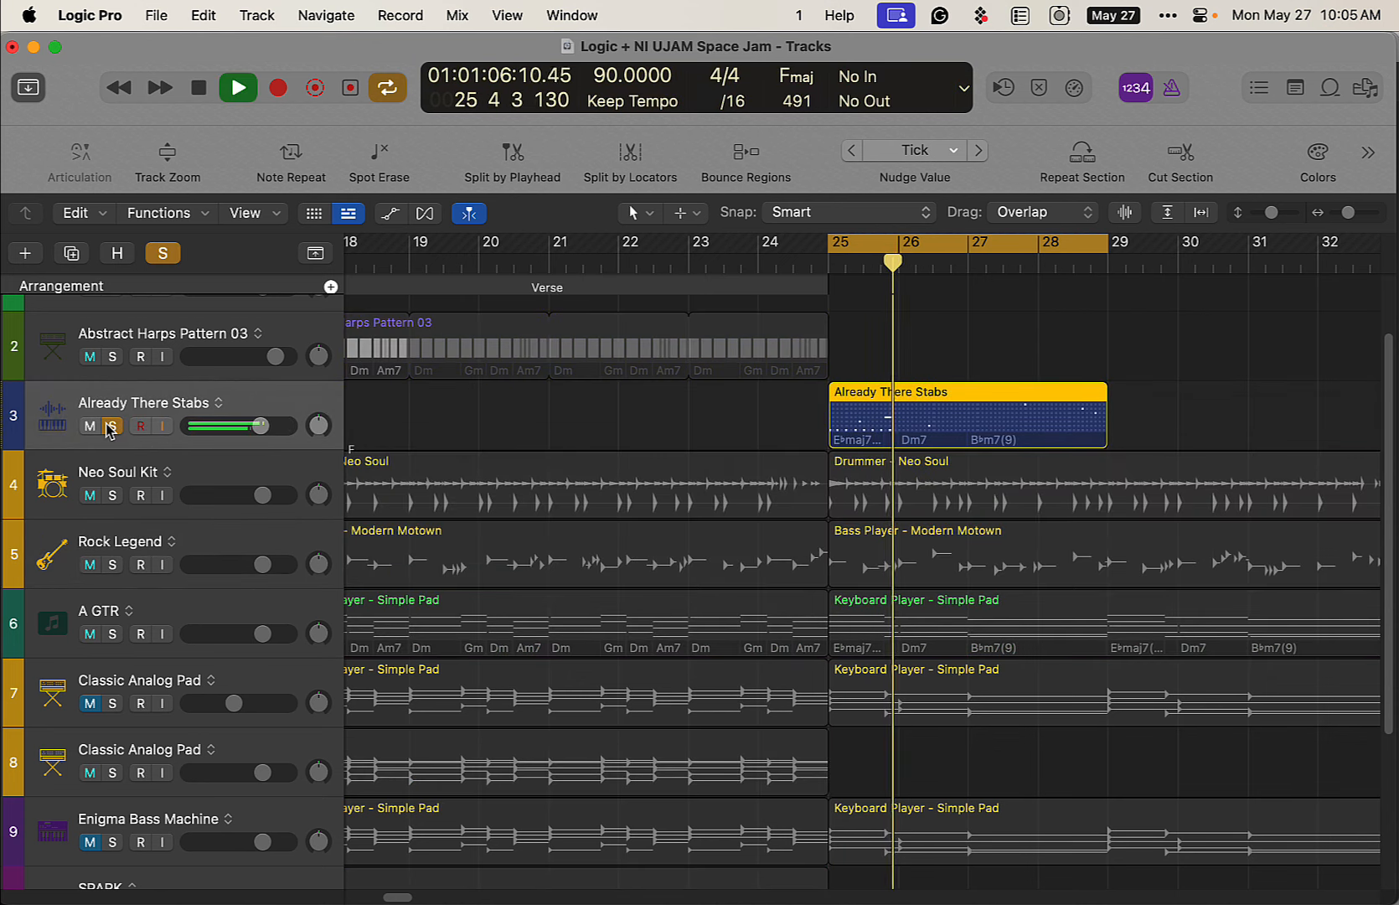
pyautogui.press('space')
pyautogui.click(108, 427)
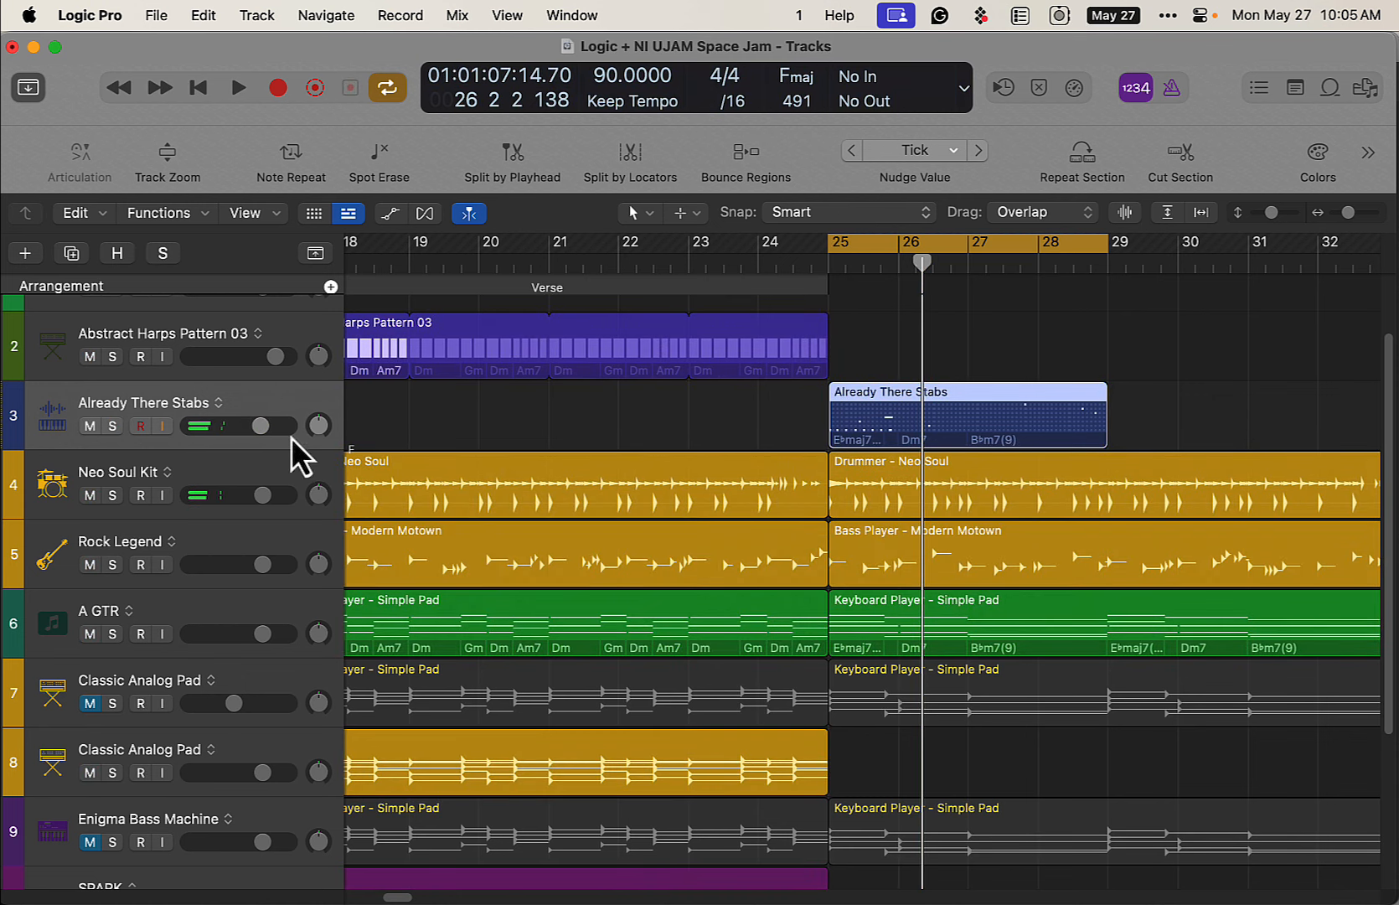
# Mute the Already There Stabs track, play the other tracks briefly and turn off cycle mode.
pyautogui.click(91, 426)
pyautogui.press('space')
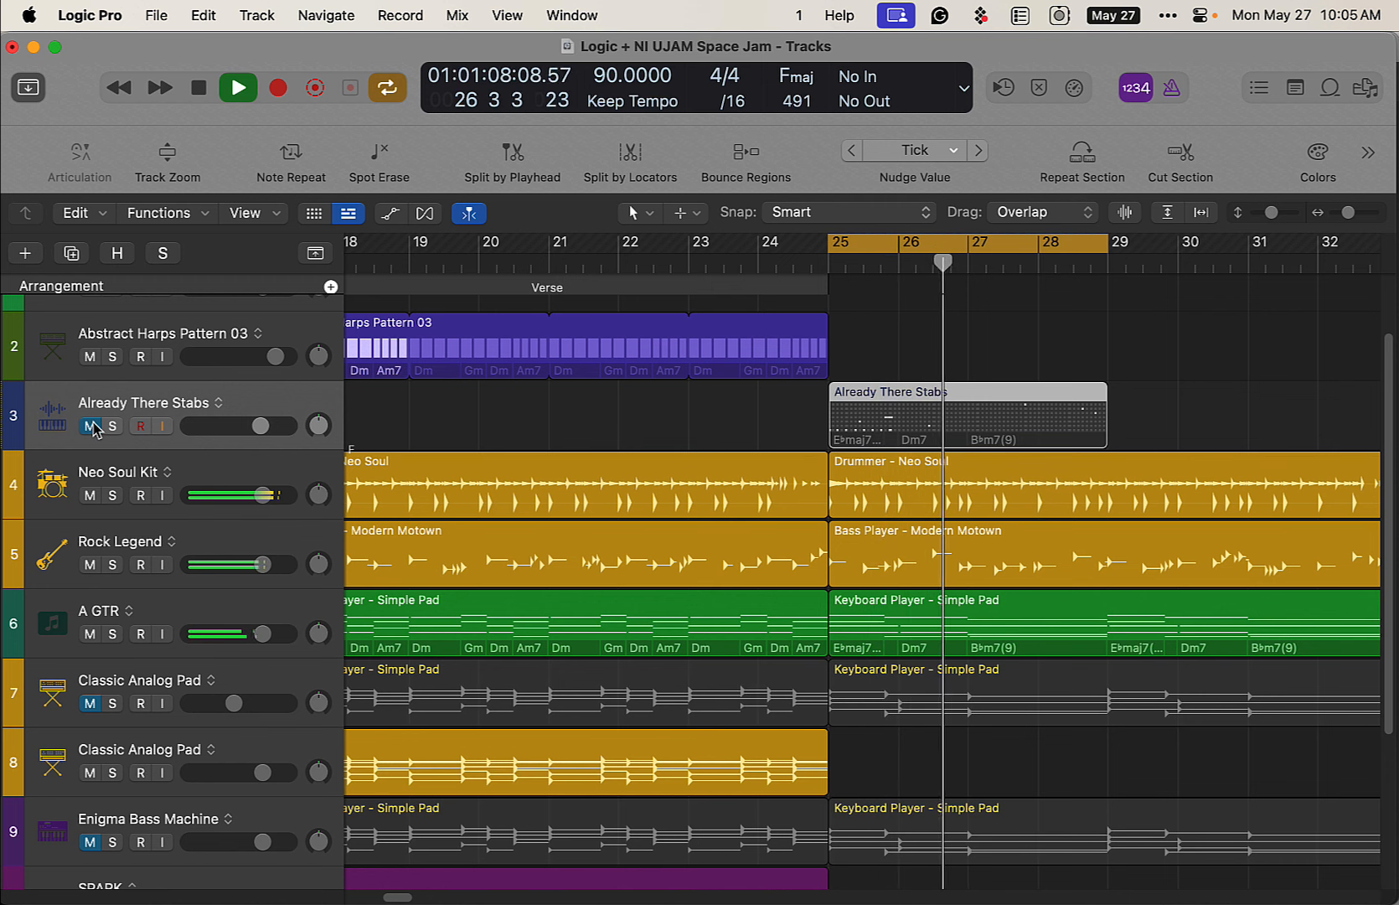
pyautogui.press('space')
pyautogui.click(862, 248)
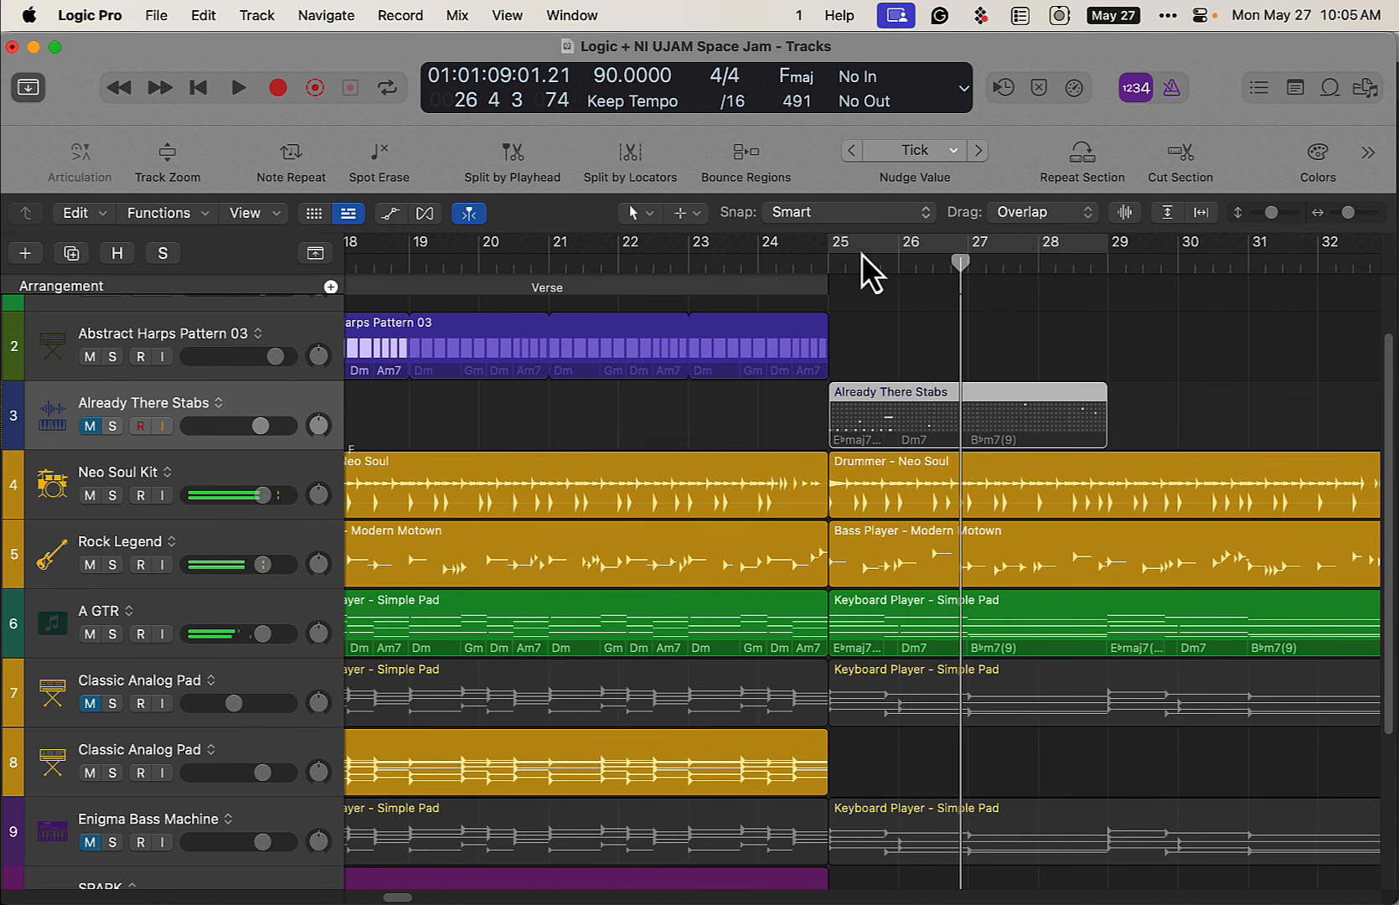
# Play the arrangement from bar 23, mute the Abstract Harps Pattern 03 track and return the playhead to bar 23.
pyautogui.click(689, 258)
pyautogui.press('space')
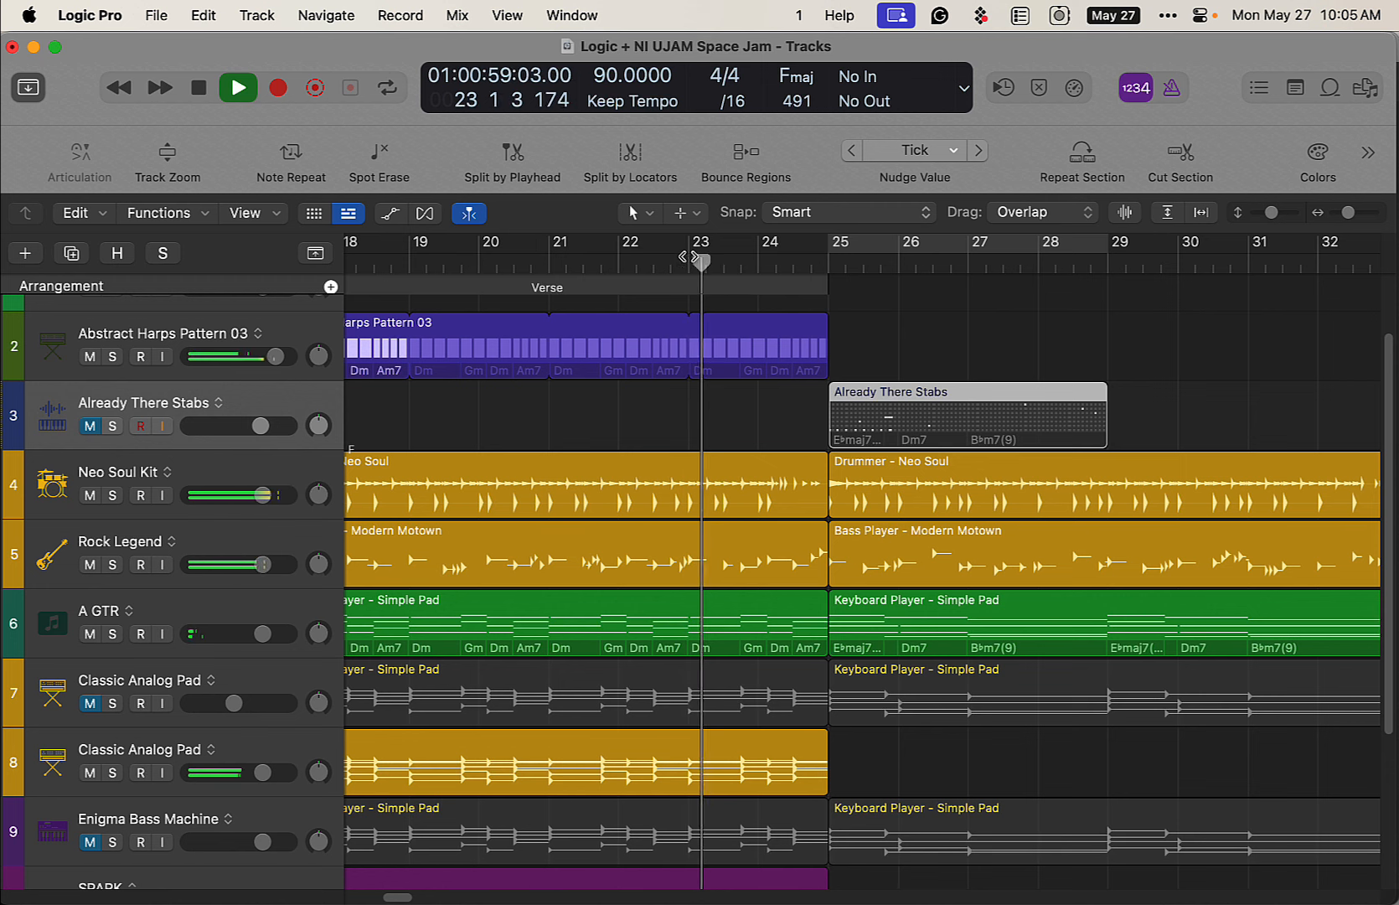
pyautogui.press('space')
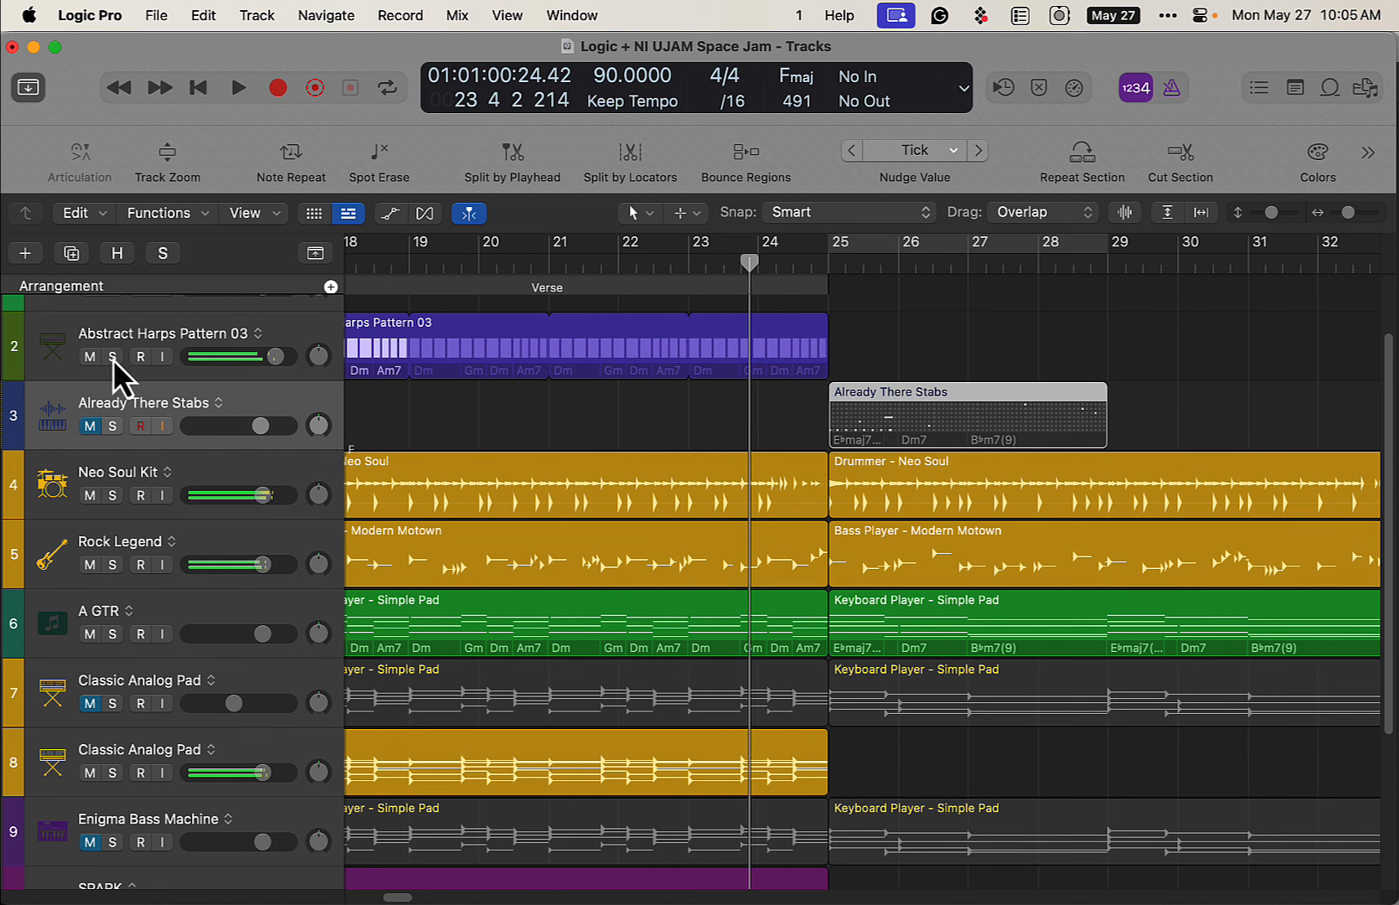
pyautogui.click(90, 356)
pyautogui.click(691, 262)
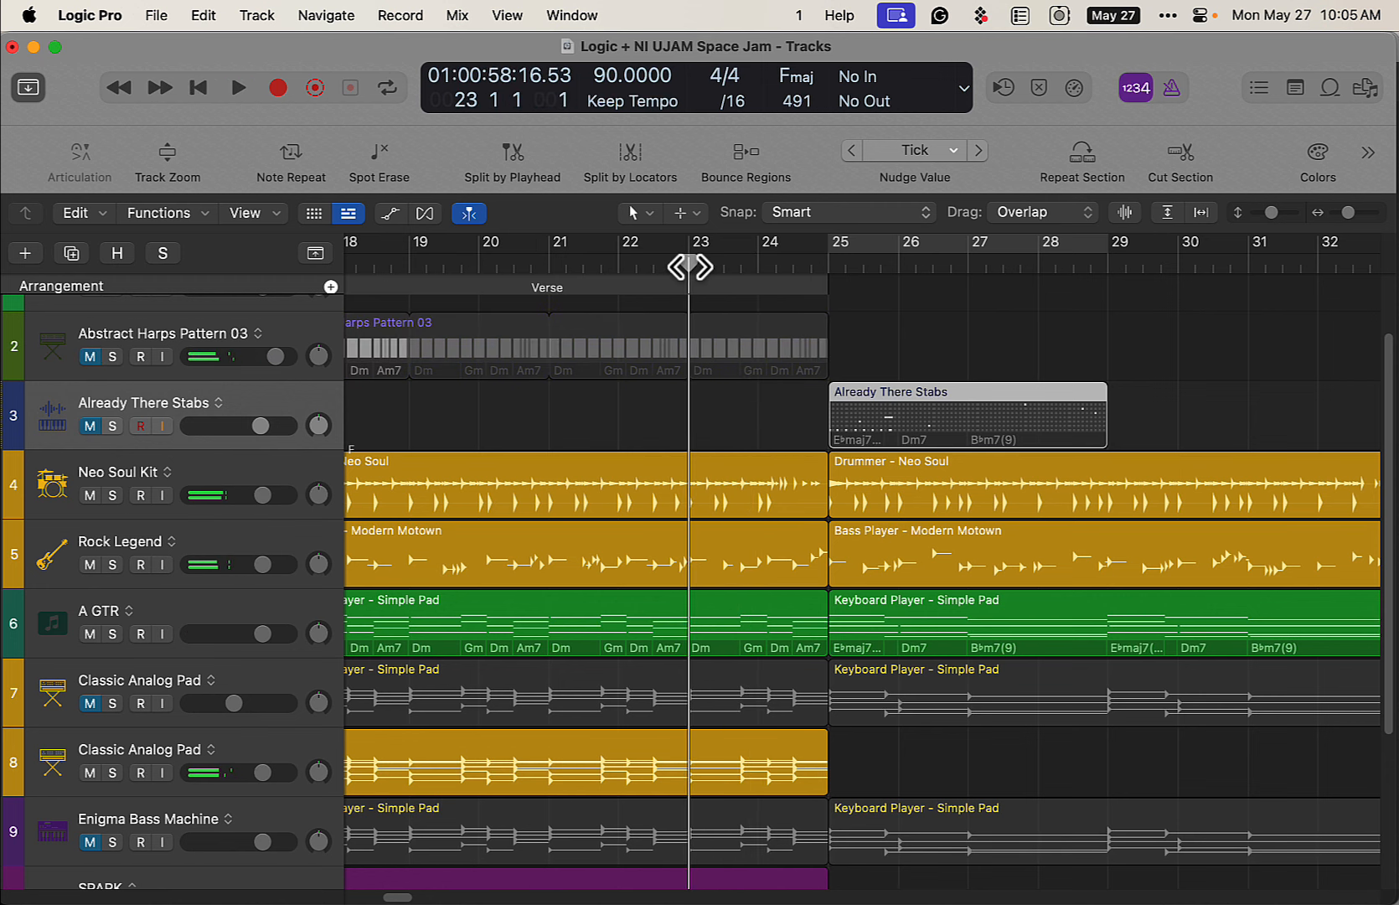
# Play the arrangement from bar 23 into bar 27 and stop playback.
pyautogui.press('space')
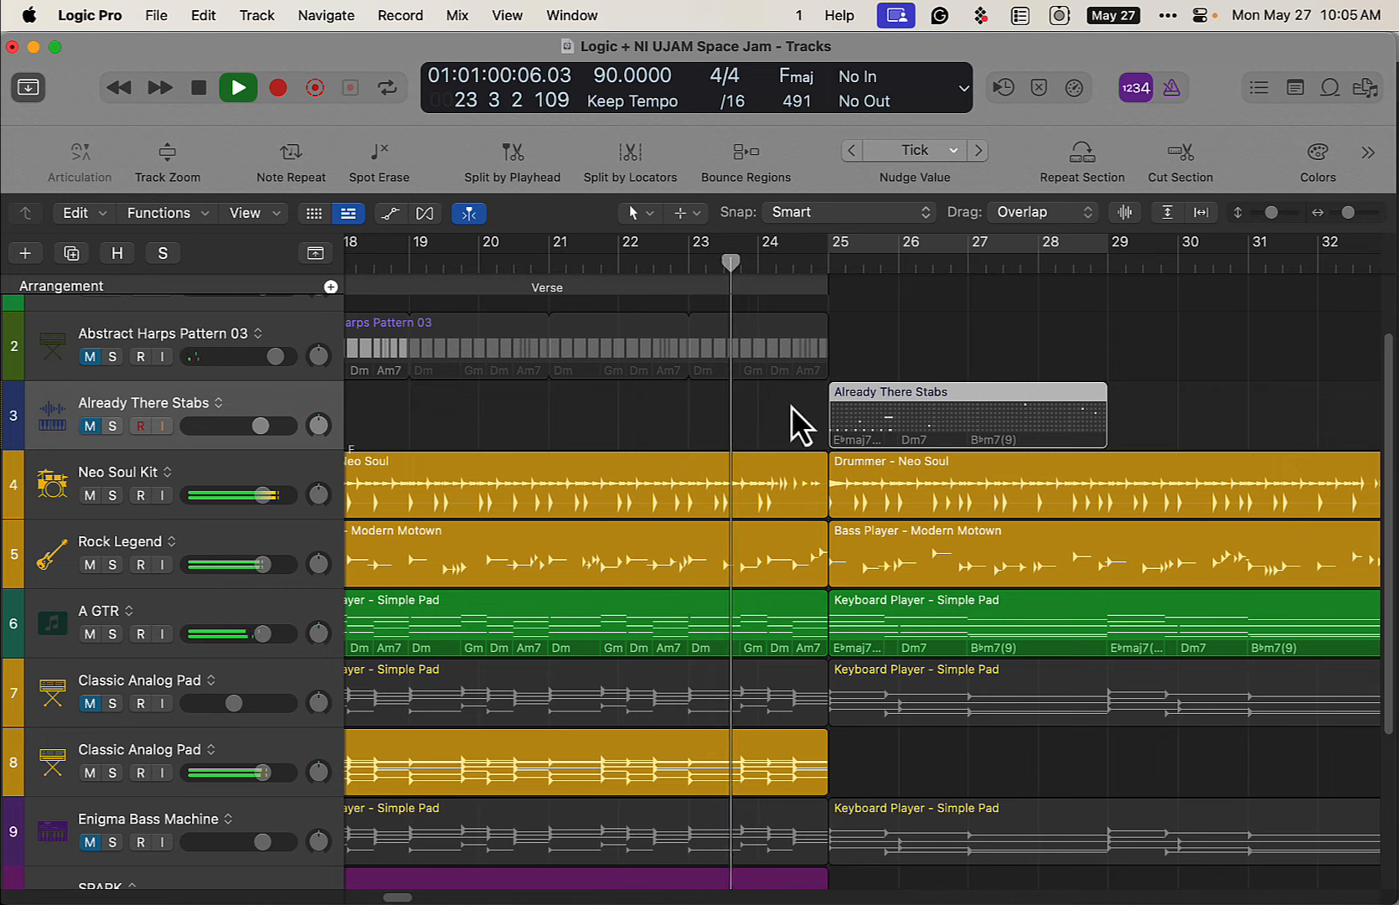
pyautogui.scroll(-5, 953, 612)
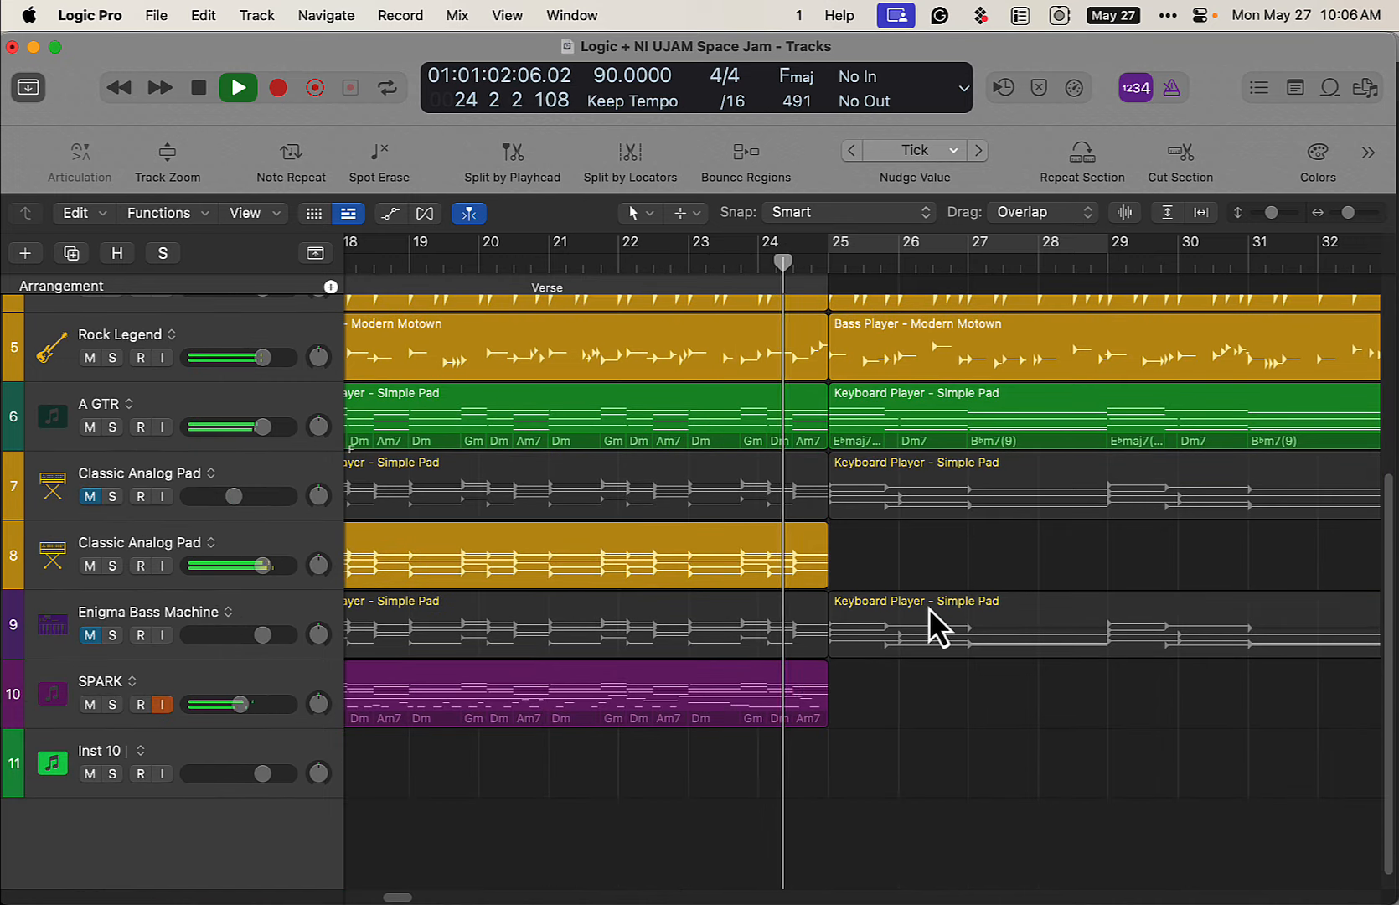
pyautogui.scroll(5, 1011, 601)
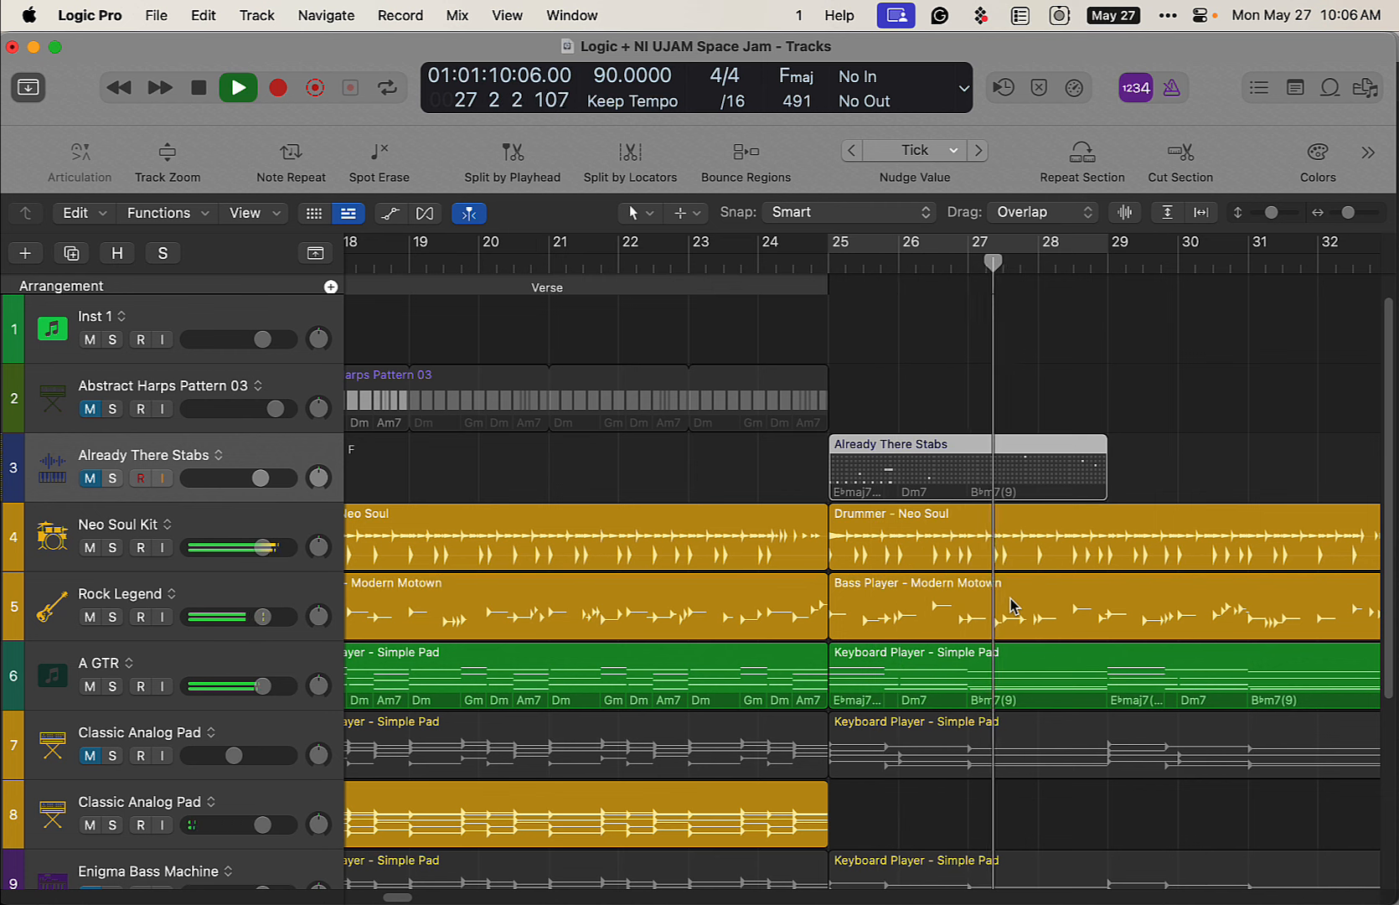
pyautogui.press('space')
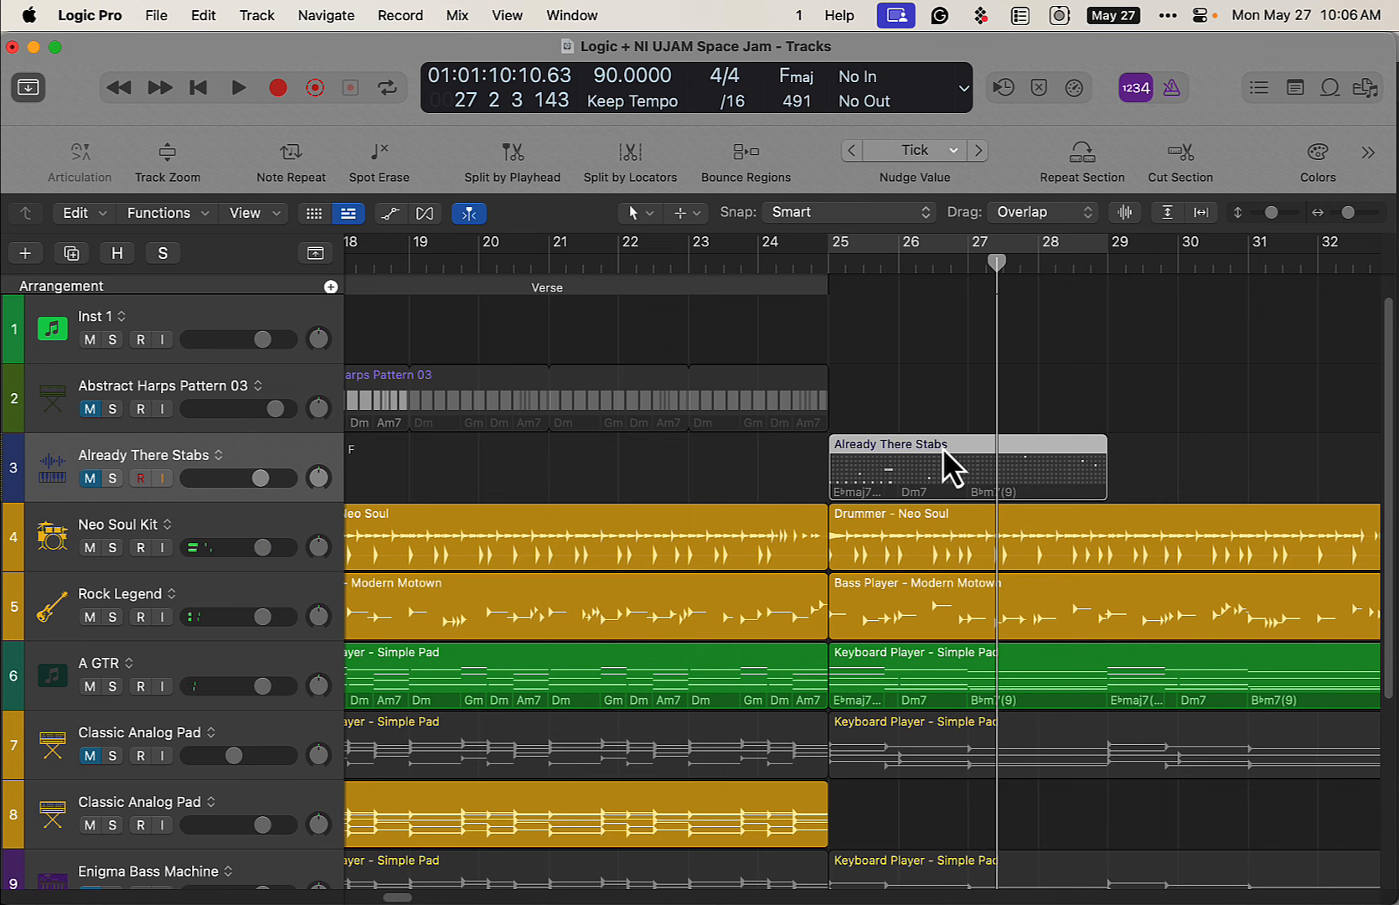
# Unmute and select the Abstract Harps Pattern 03 track and play the arrangement from the beginning.
pyautogui.click(90, 409)
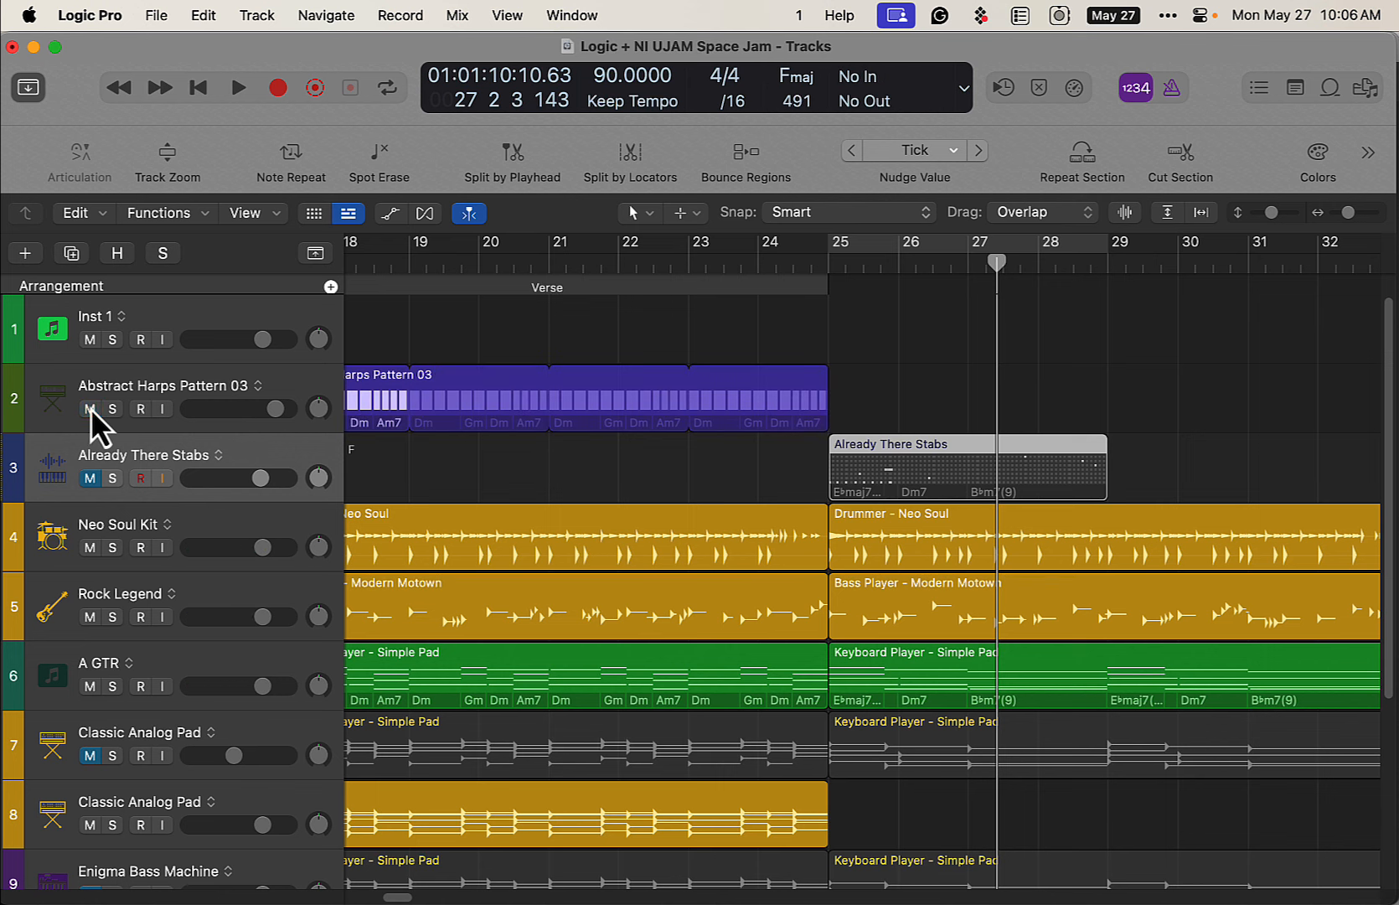
pyautogui.click(188, 376)
pyautogui.press('Return')
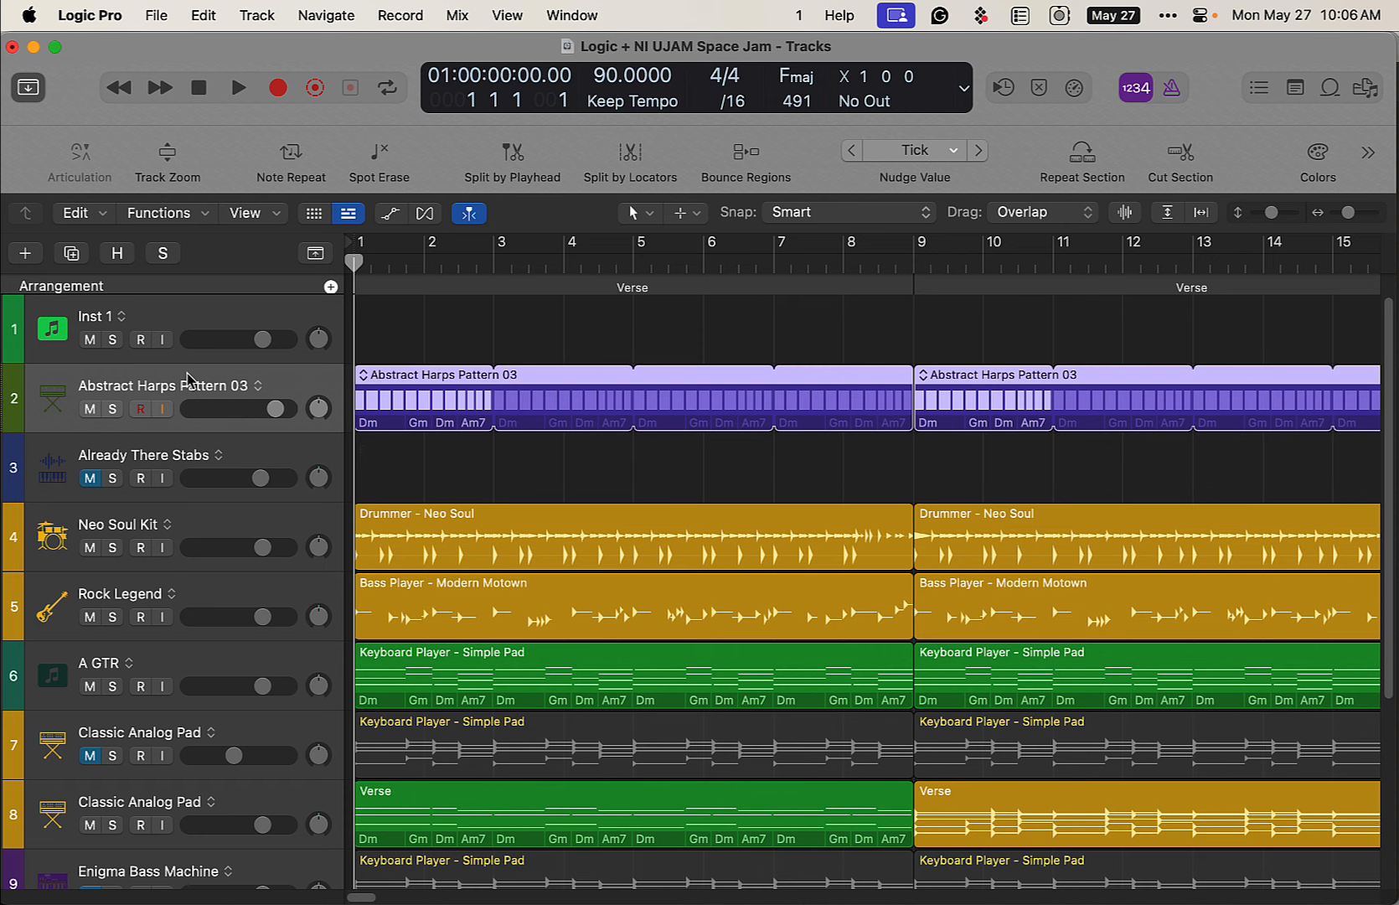
pyautogui.press('space')
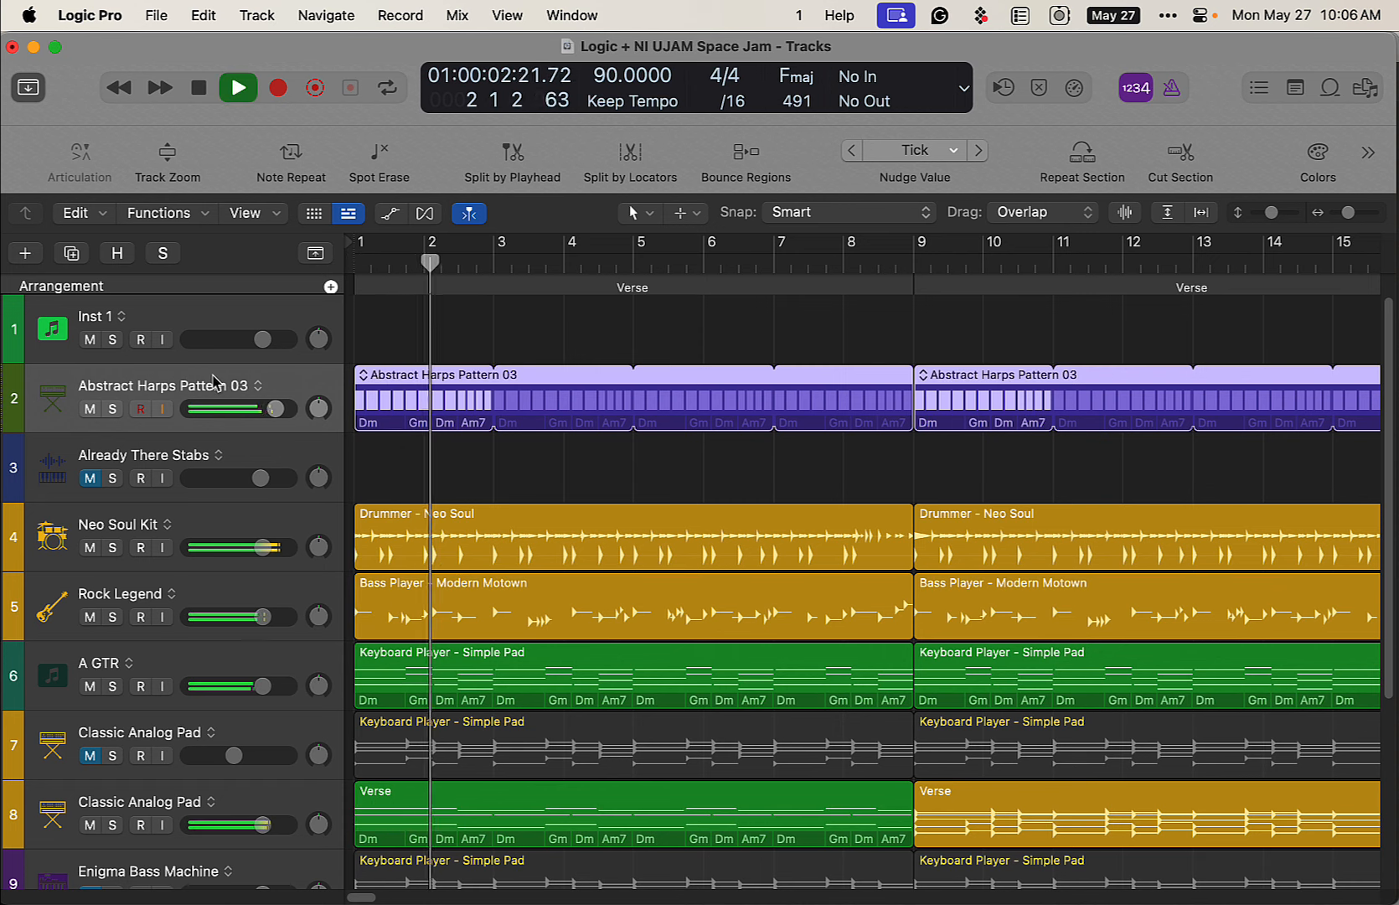
# Mute the second Classic Analog Pad track and the Abstract Harps Pattern 03 track during playback.
pyautogui.scroll(-5, 361, 604)
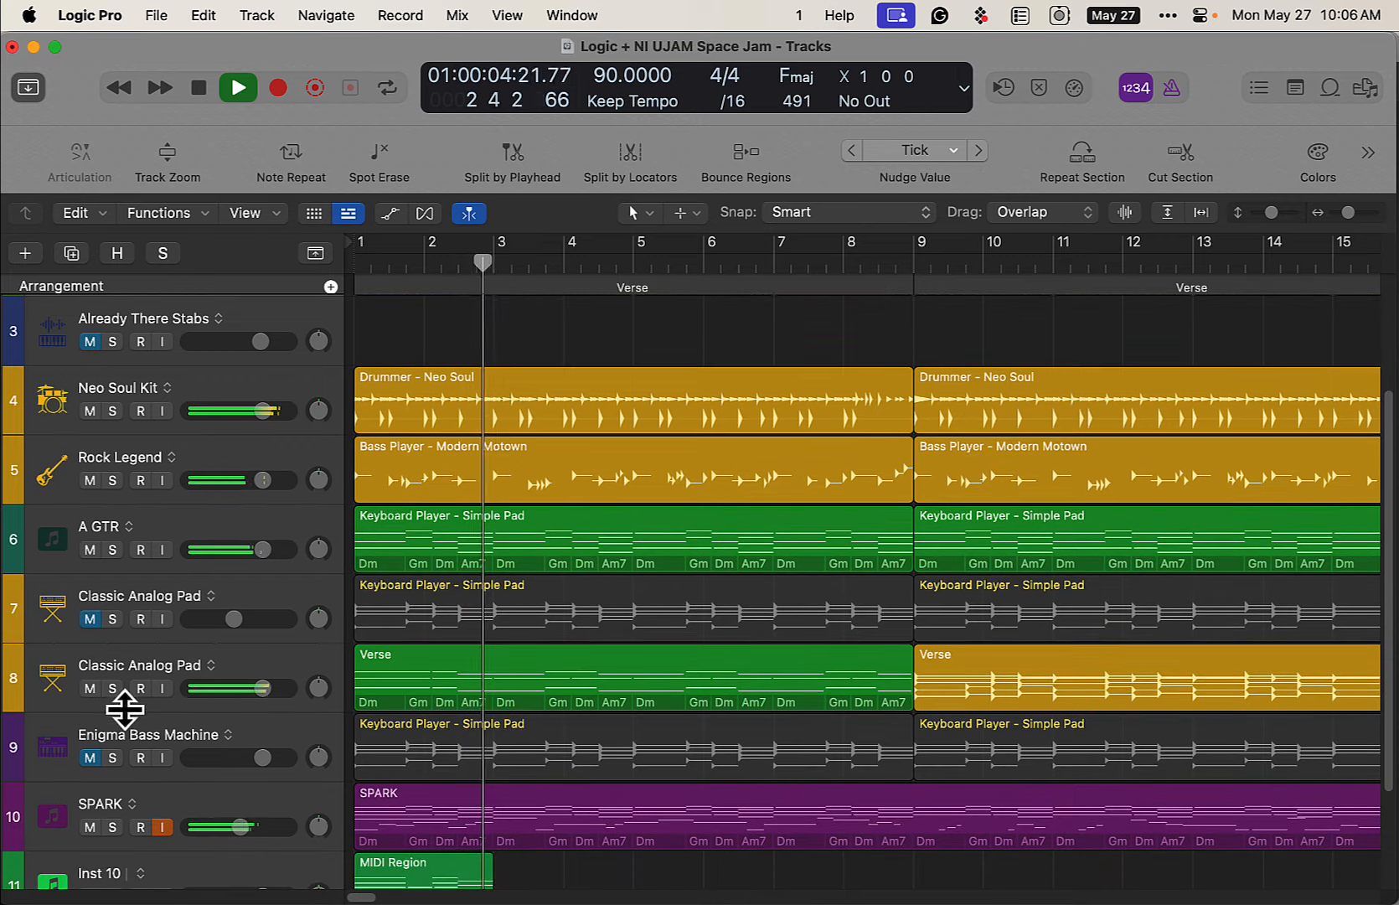
pyautogui.click(90, 688)
pyautogui.scroll(5, 454, 652)
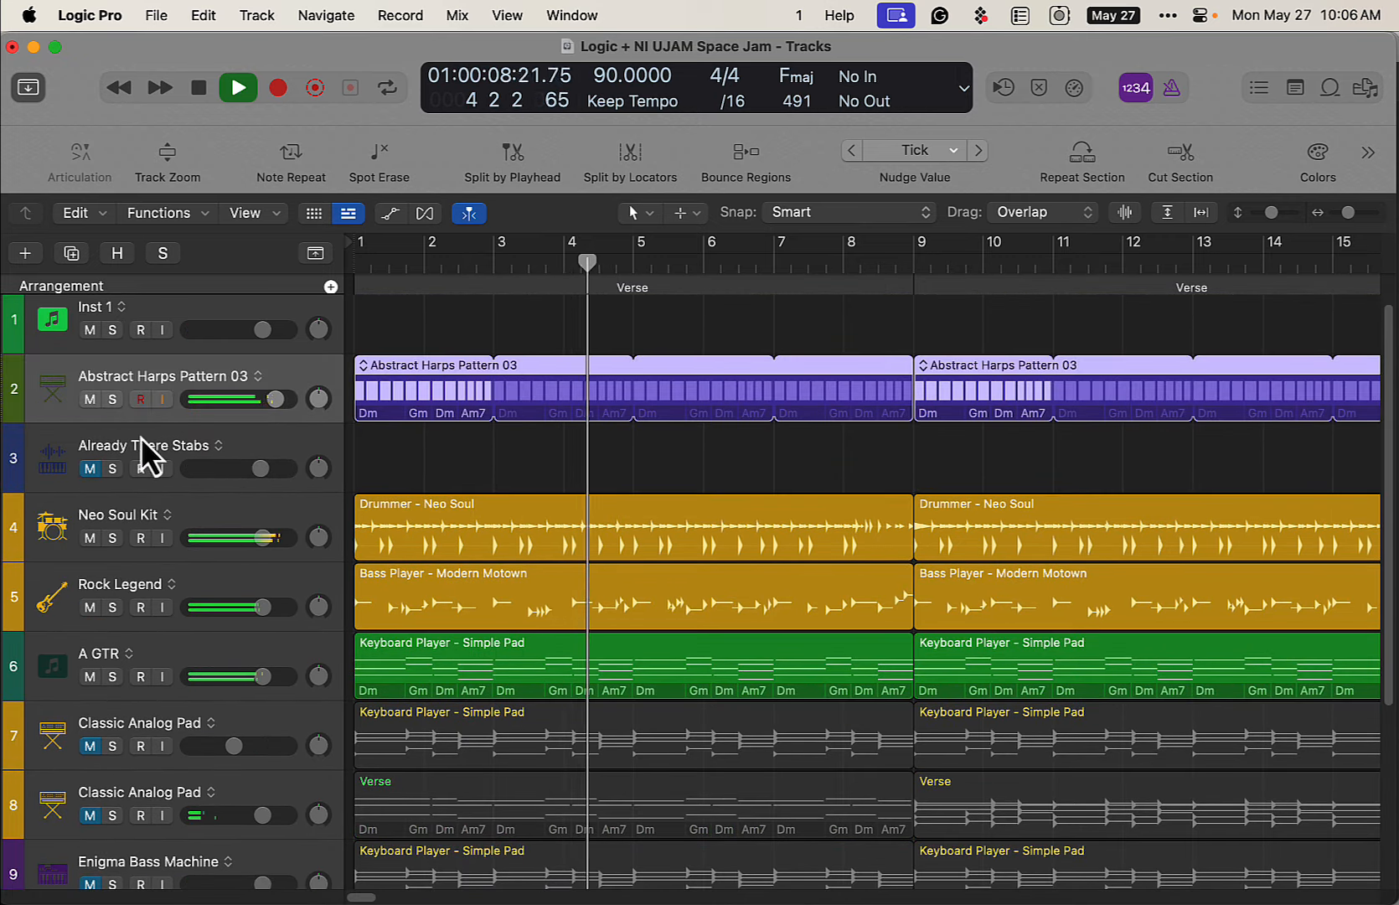
pyautogui.click(90, 400)
pyautogui.scroll(-5, 453, 641)
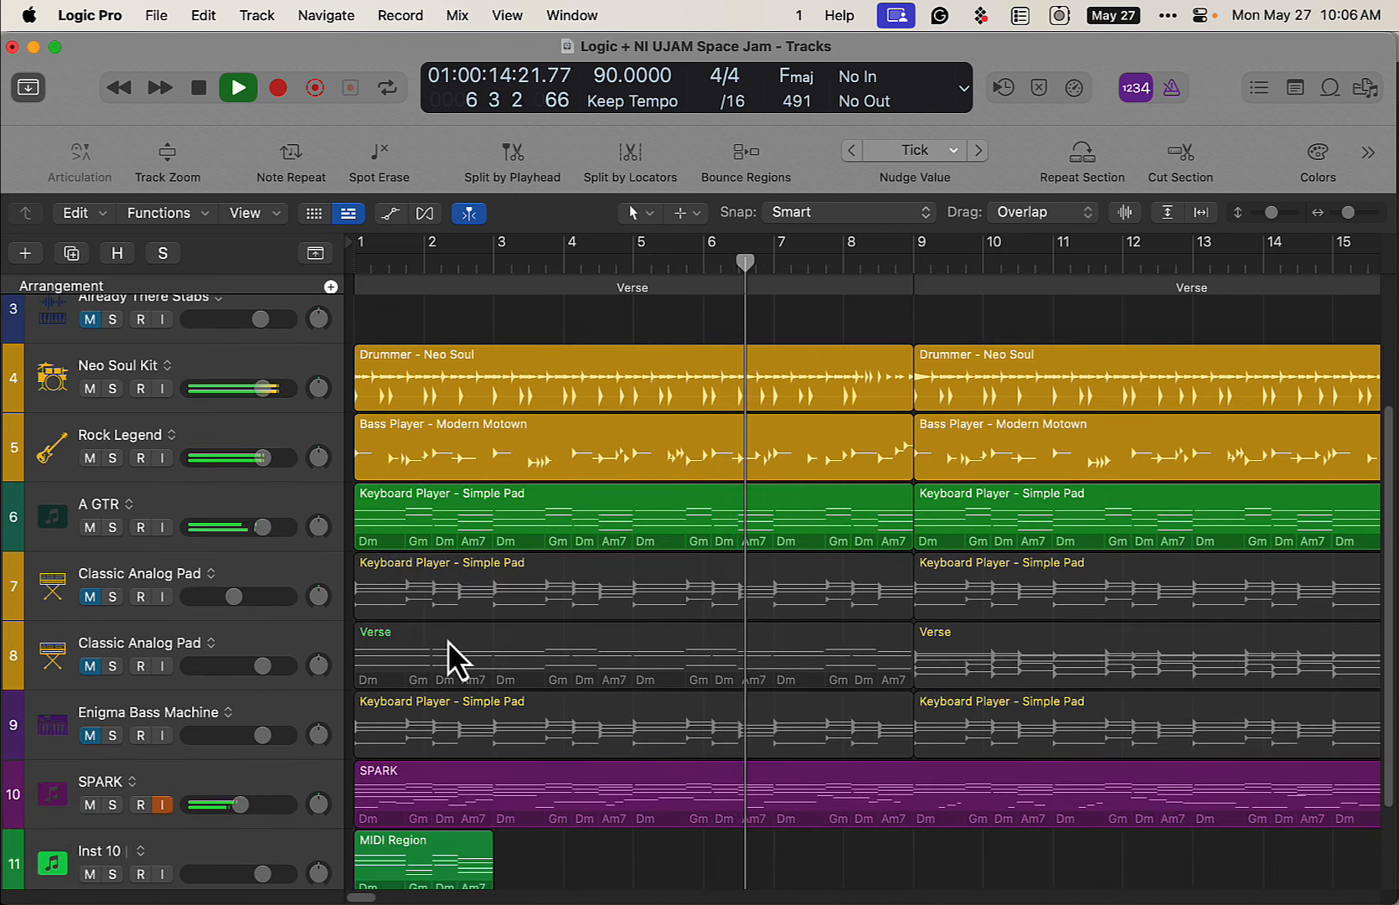
# Stop playback, cycle bars 17 through 24, select the SPARK region and audition the cycled section.
pyautogui.scroll(-3, 584, 836)
pyautogui.moveTo(364, 899); pyautogui.dragTo(385, 901)
pyautogui.press('space')
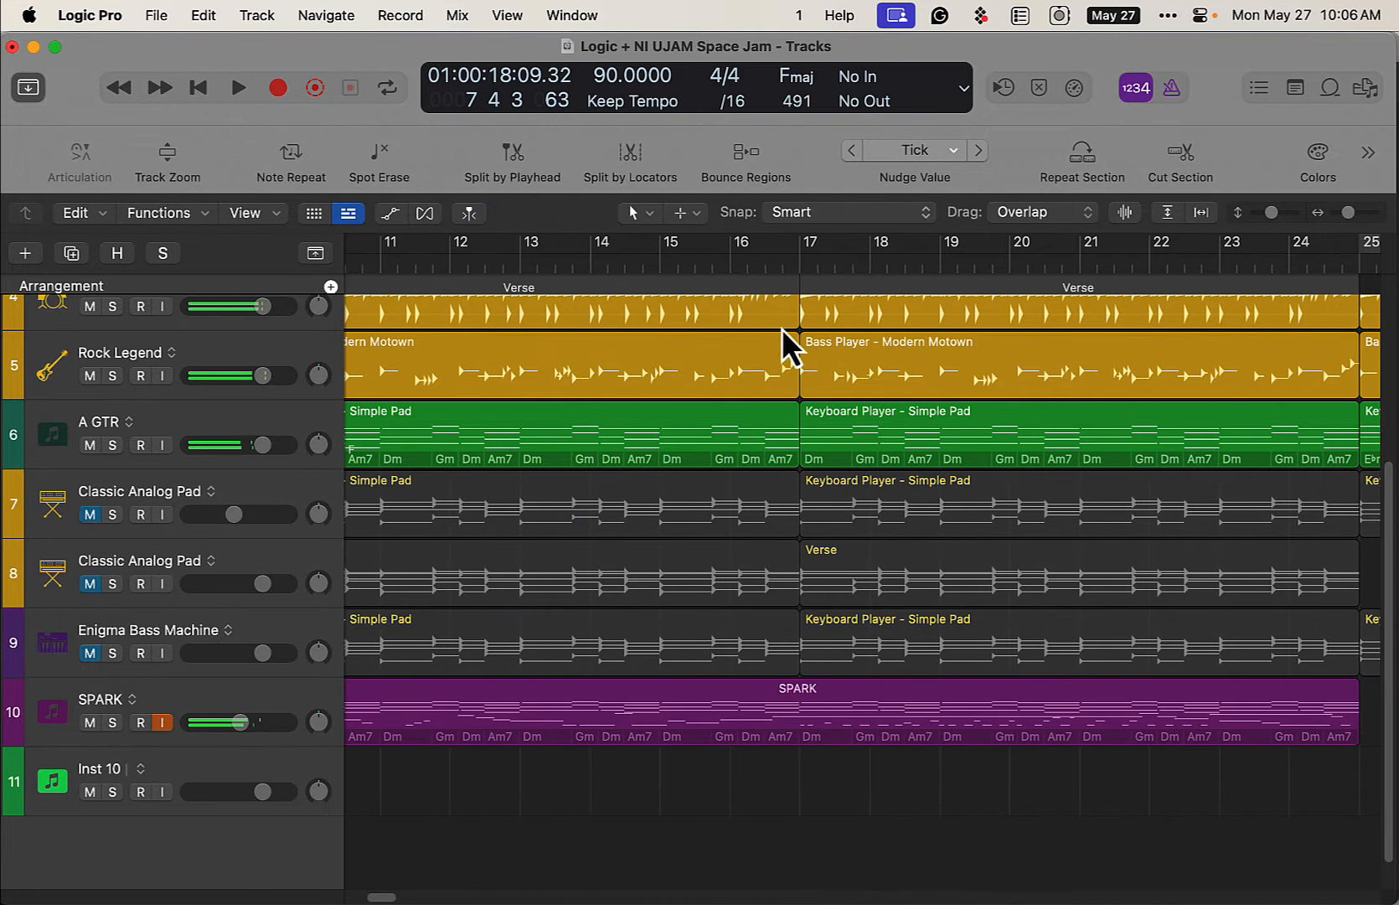
pyautogui.moveTo(811, 245); pyautogui.dragTo(1341, 340)
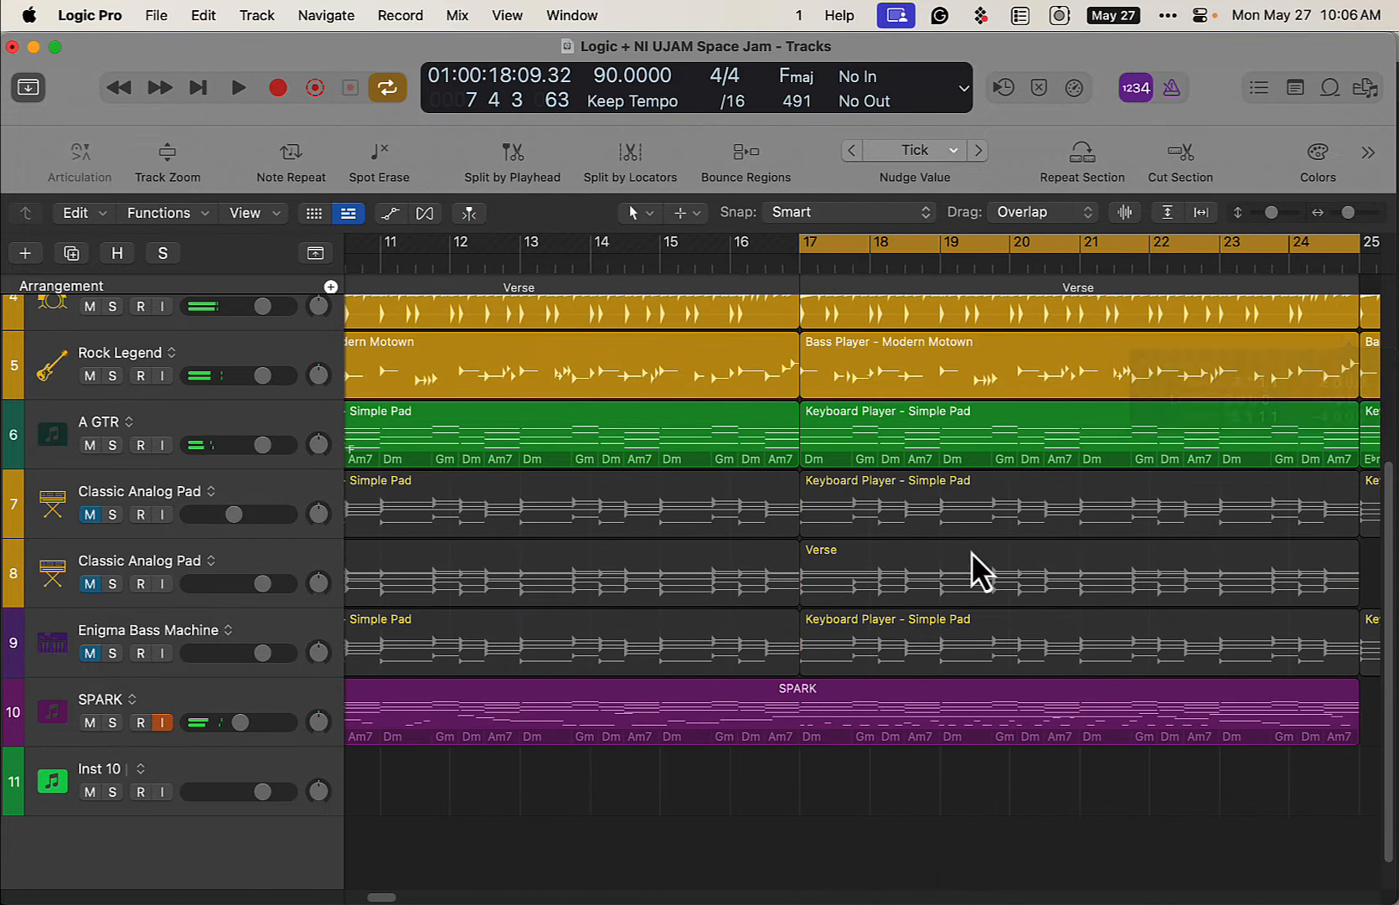
pyautogui.click(916, 716)
pyautogui.press('space')
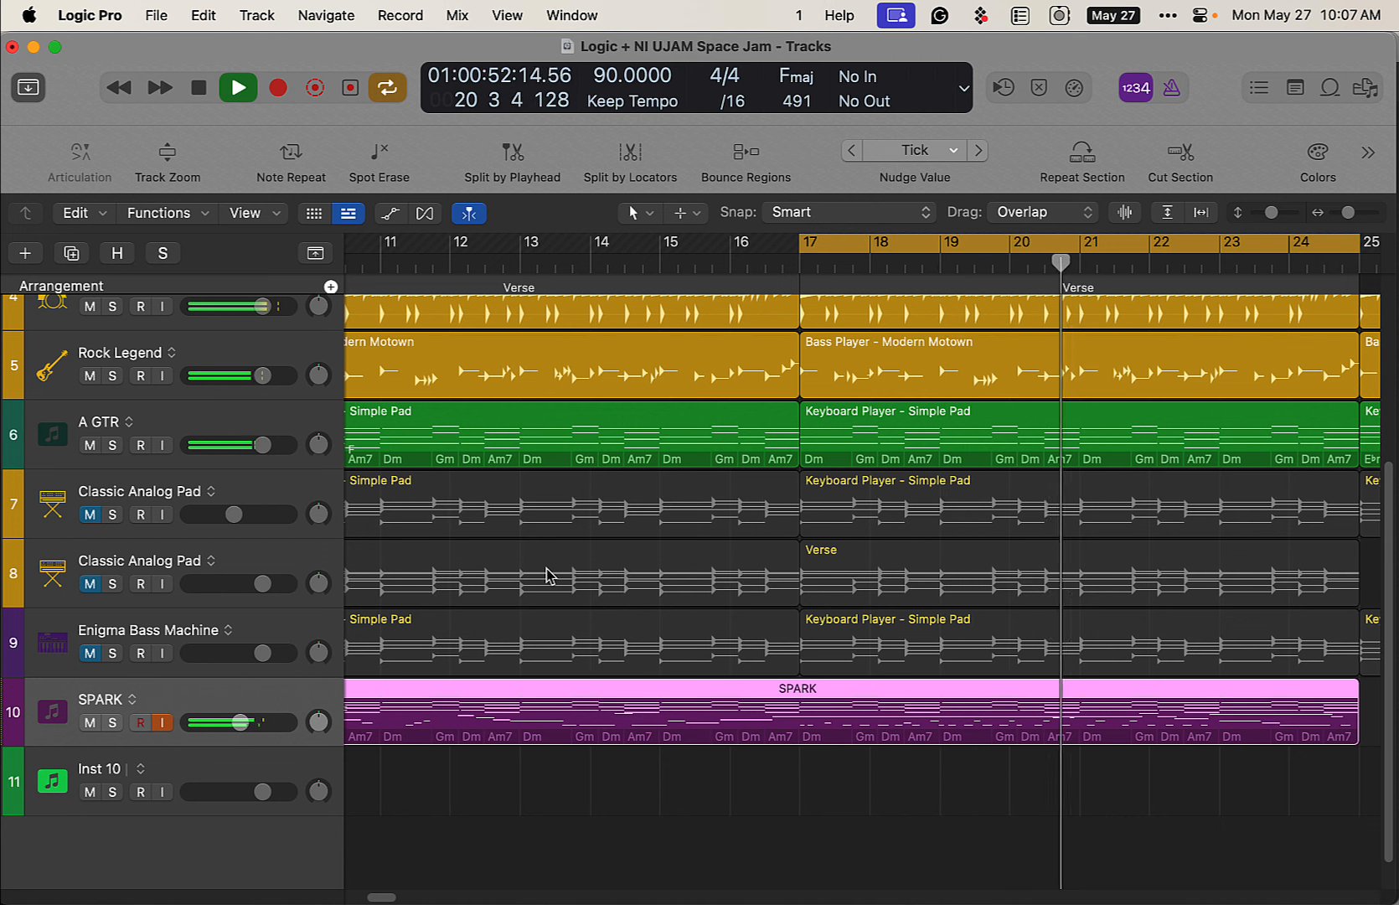
pyautogui.press('space')
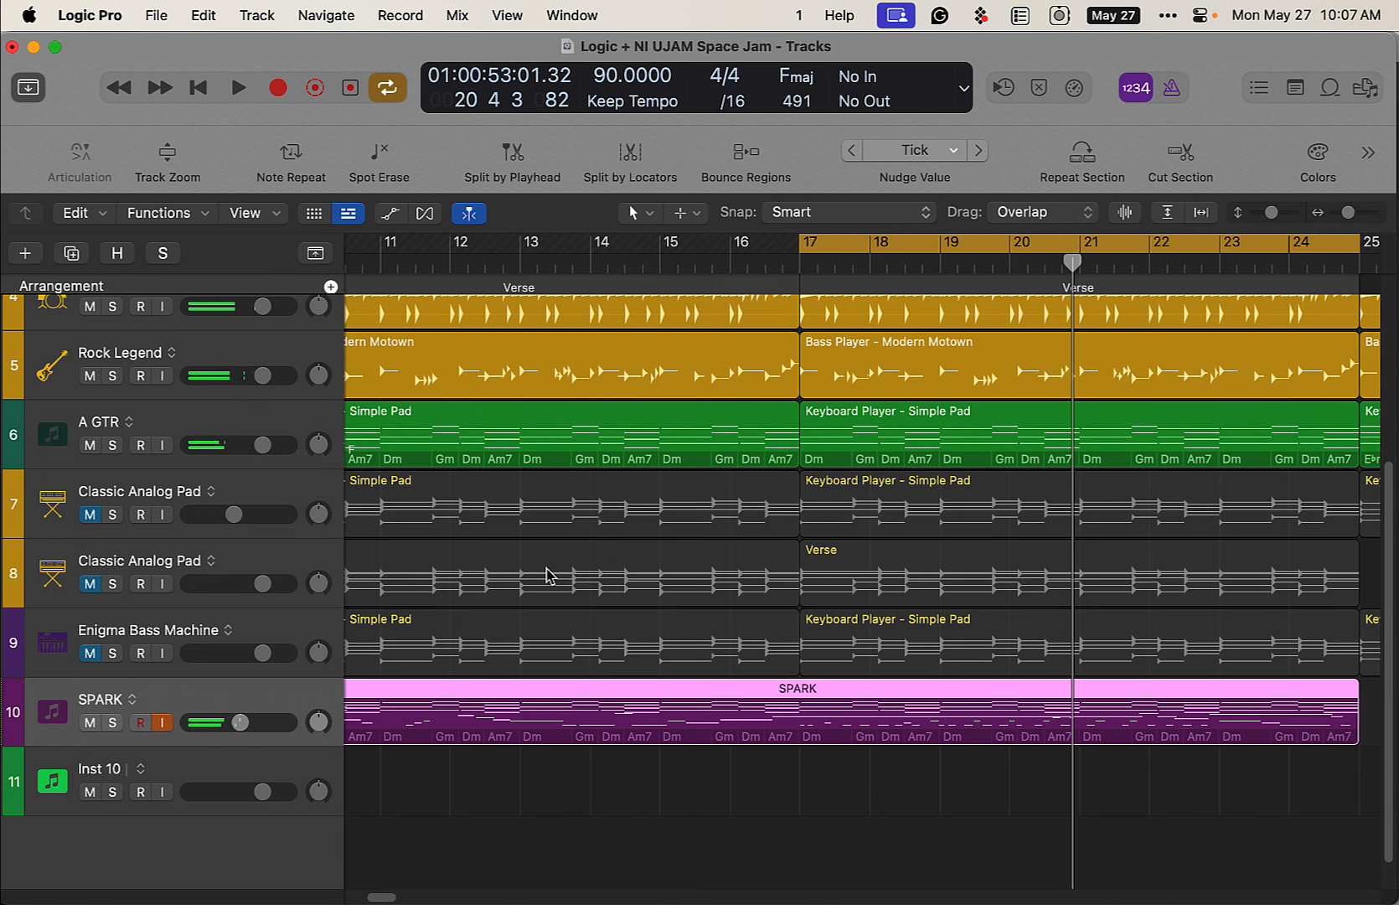
# Turn off cycle mode, return the playhead to the beginning and unmute the Enigma Bass Machine track.
pyautogui.click(290, 631)
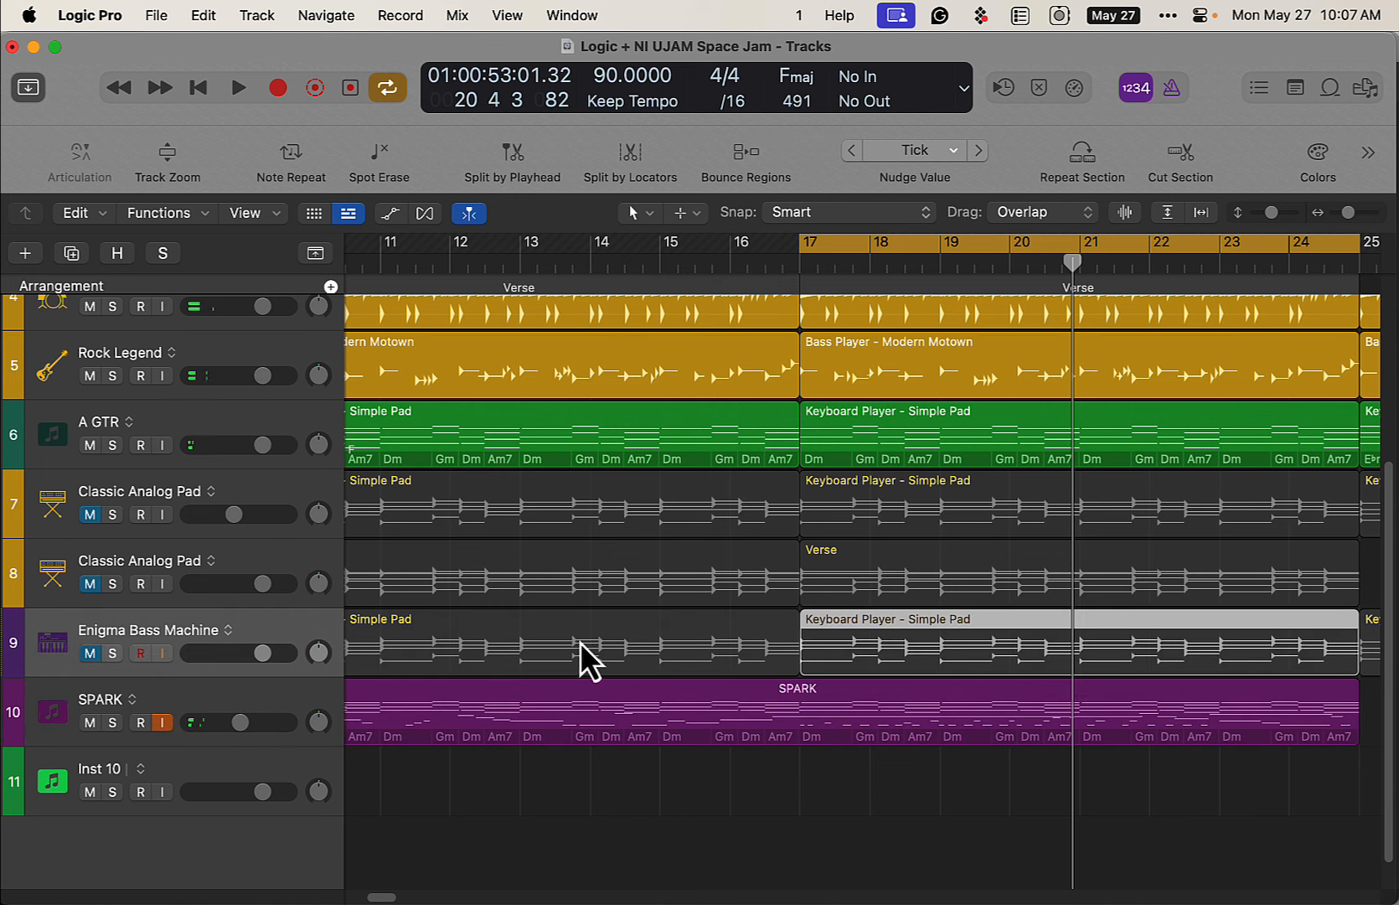
pyautogui.click(866, 241)
pyautogui.press('Return')
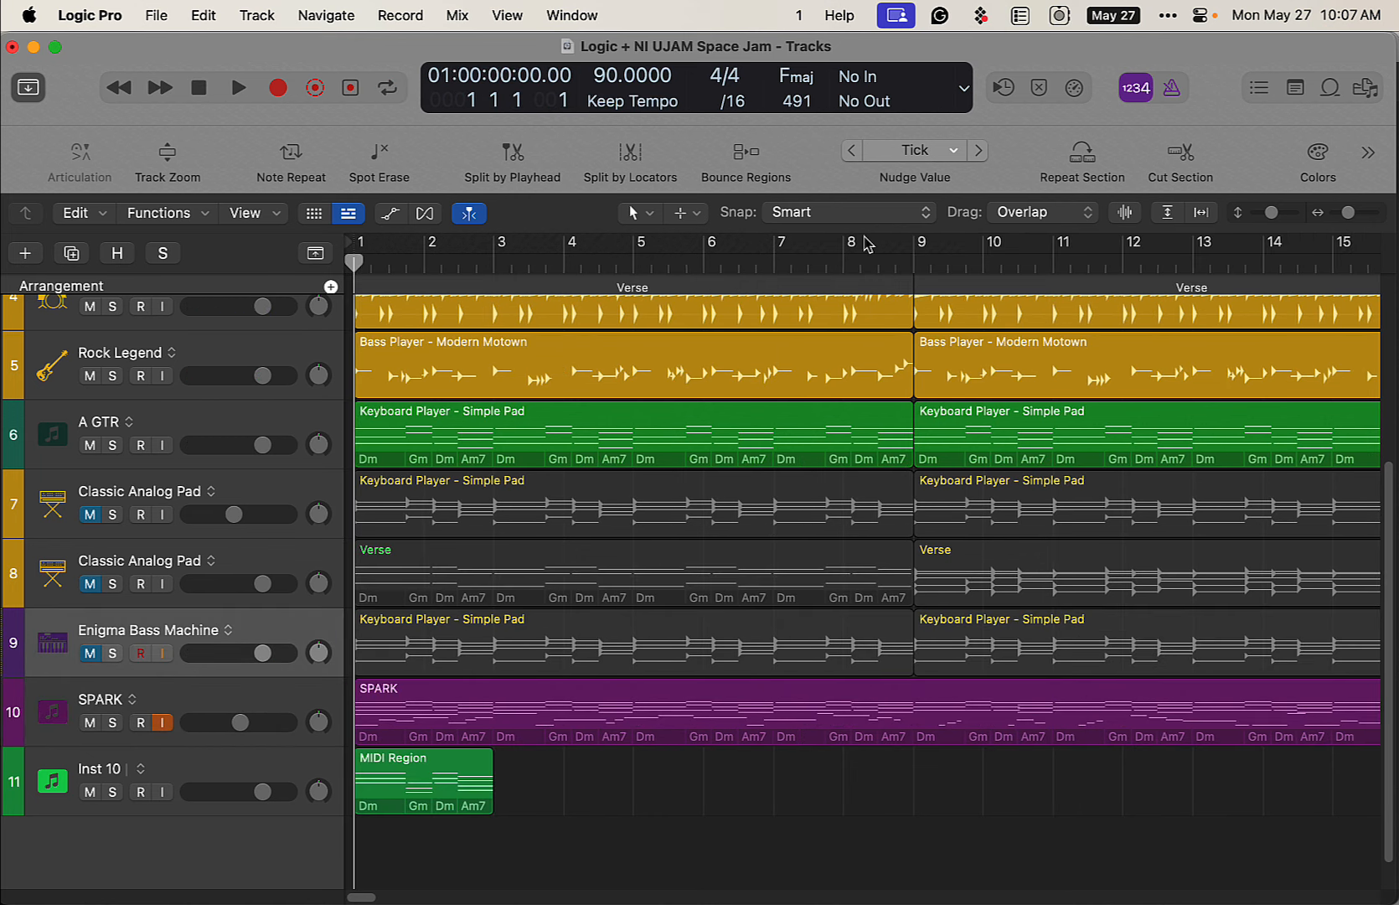
pyautogui.click(100, 654)
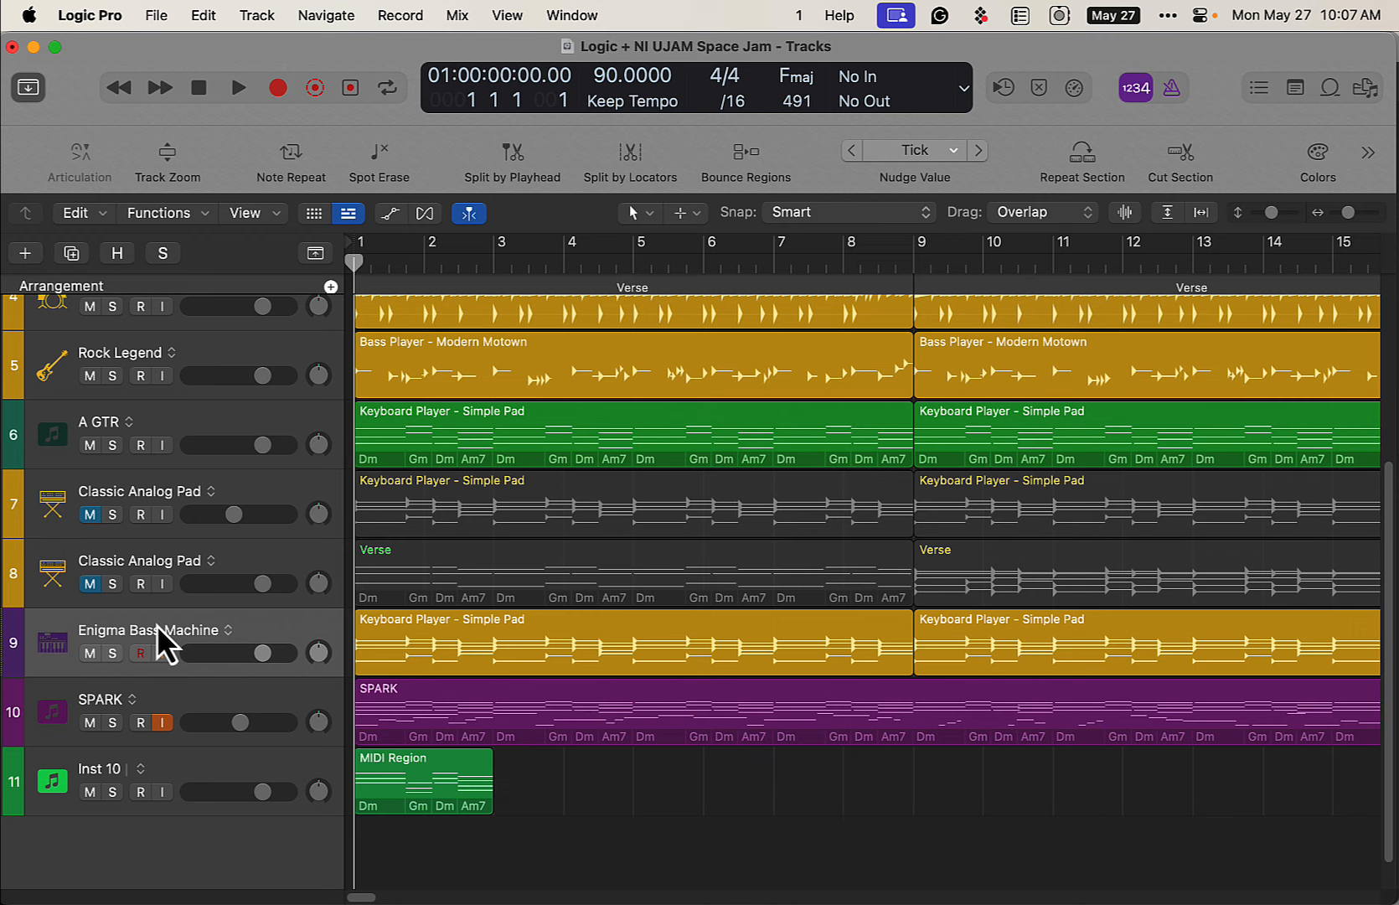
# Show the Library and the Inspector and audition the Enigma Bass Machine track soloed, turning its solo off at the end.
pyautogui.press('y')
pyautogui.press('i')
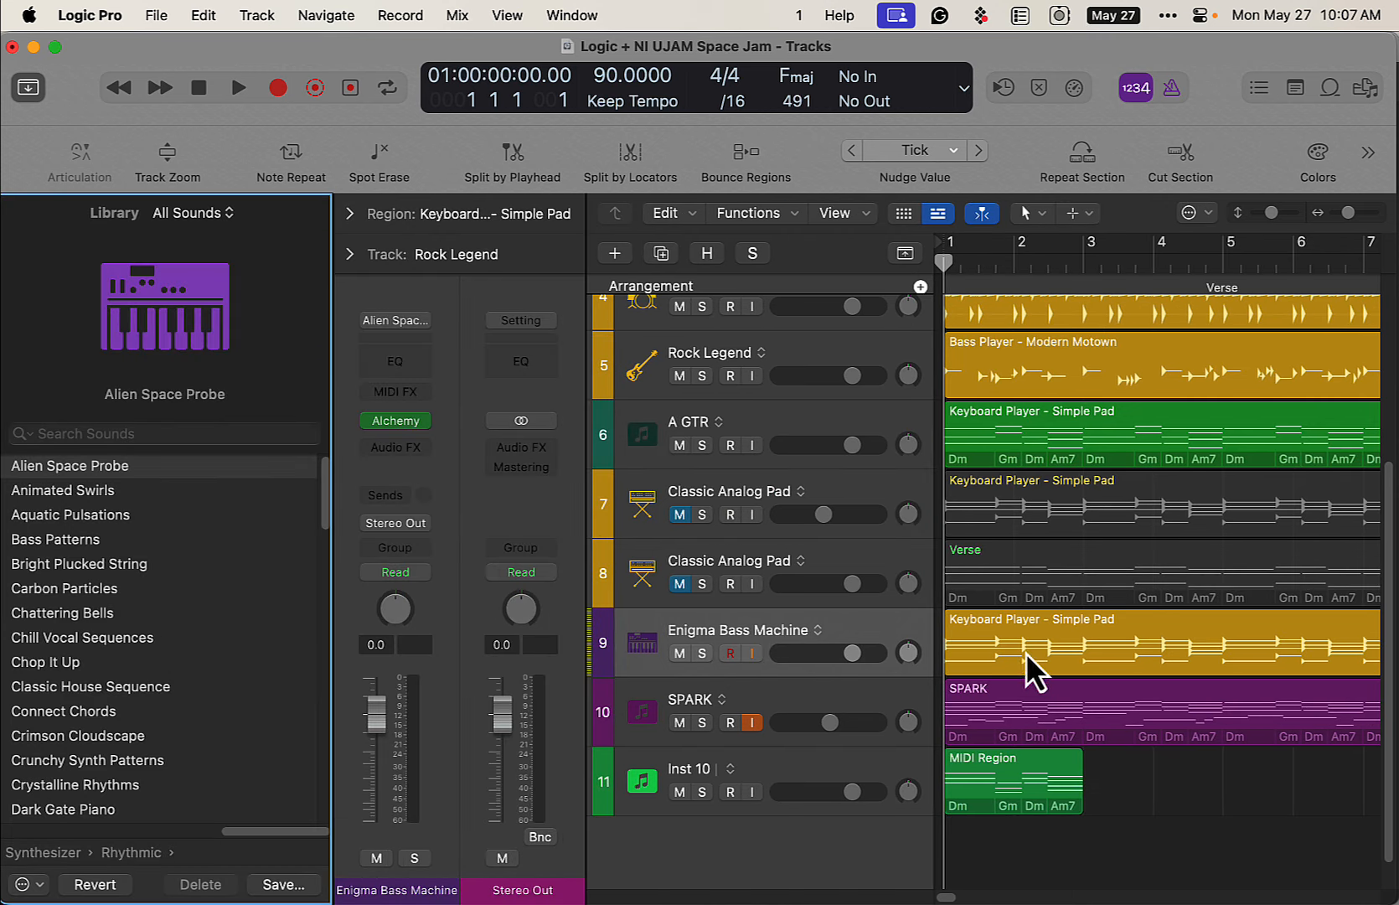
pyautogui.click(703, 654)
pyautogui.click(862, 629)
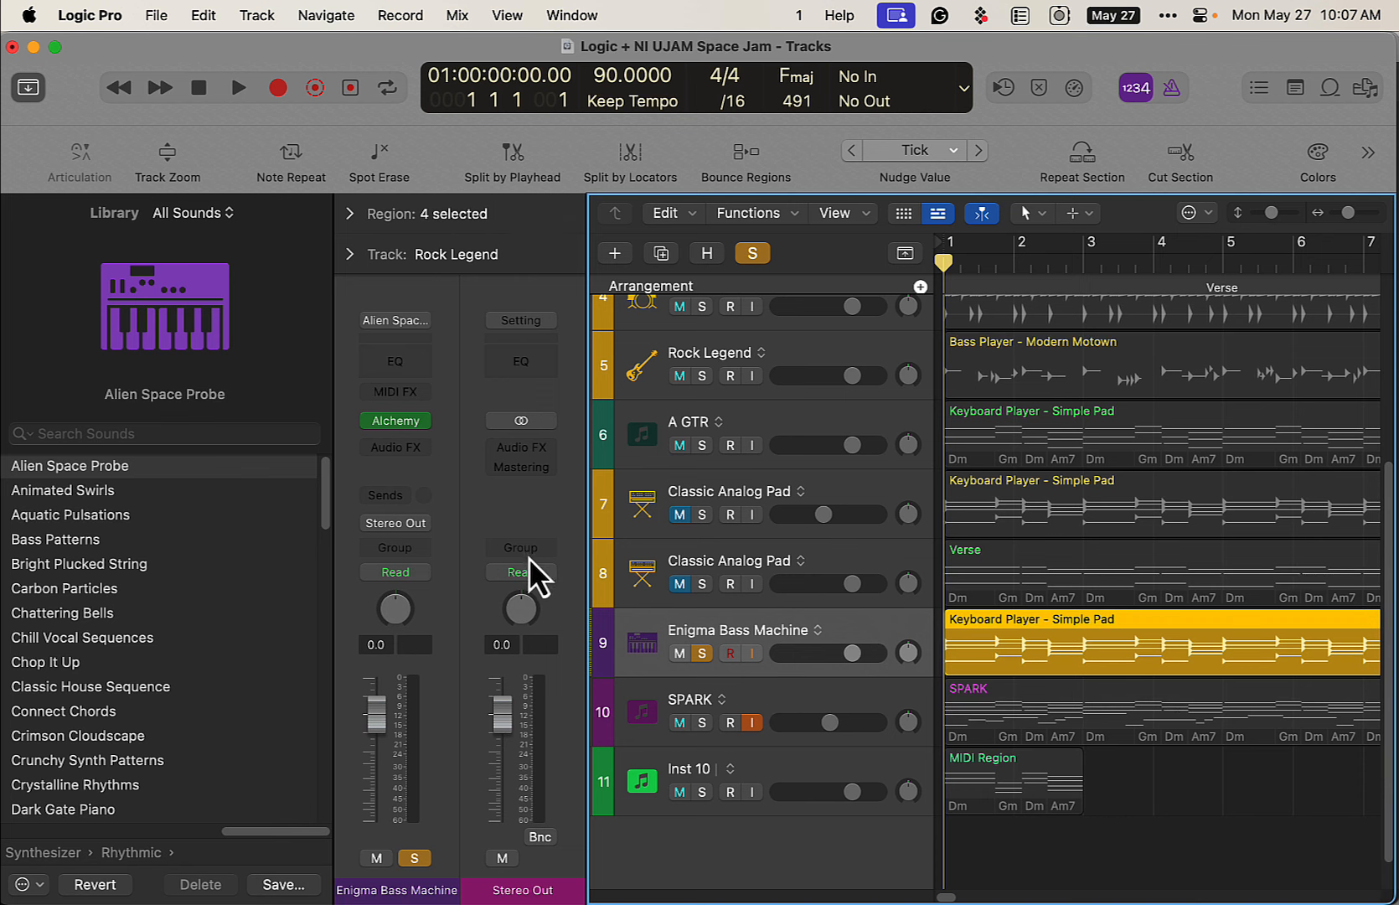
pyautogui.press('space')
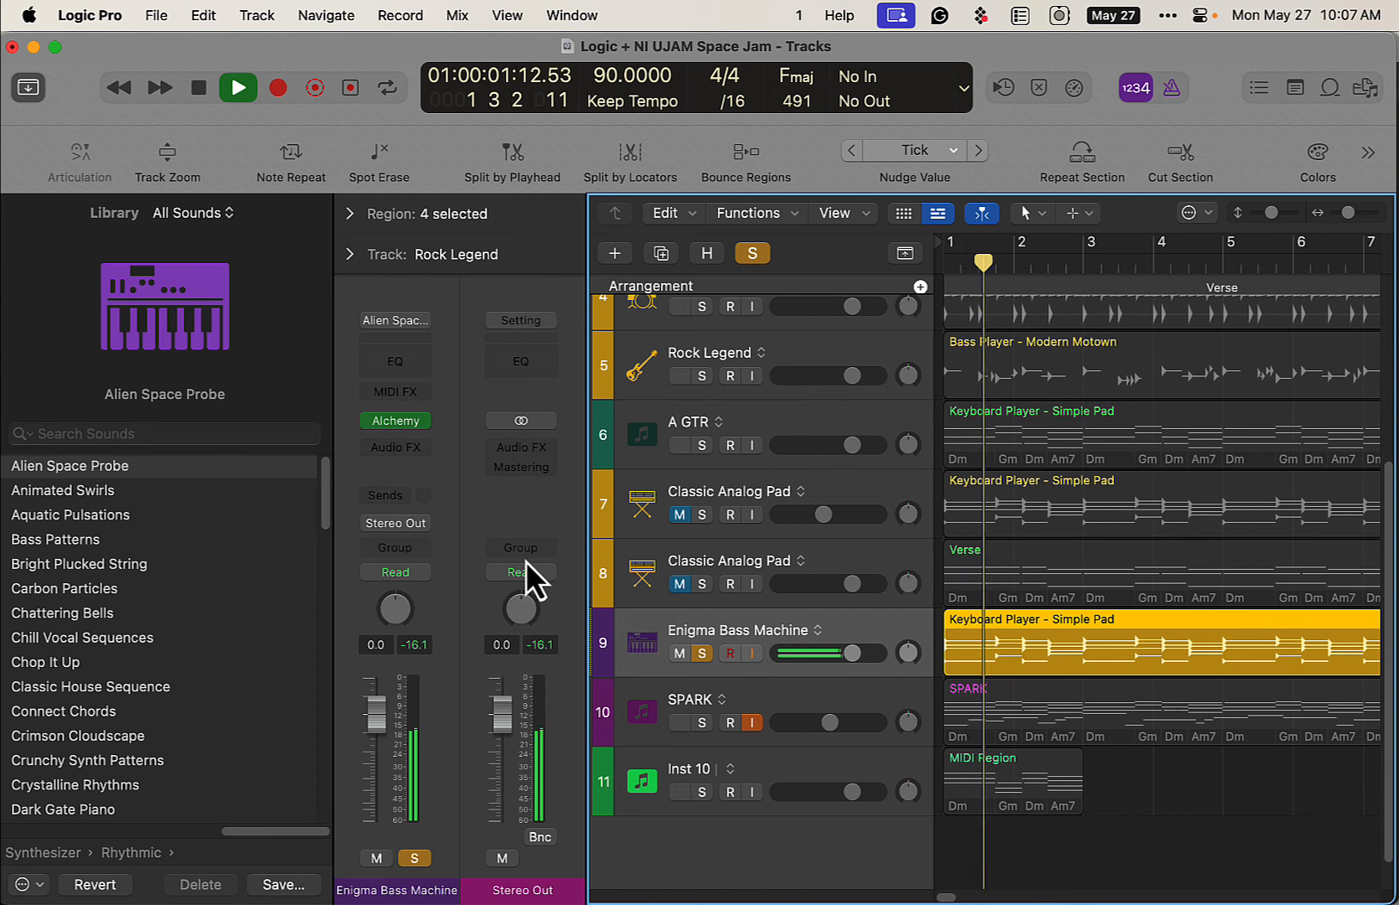
pyautogui.press('space')
pyautogui.click(706, 654)
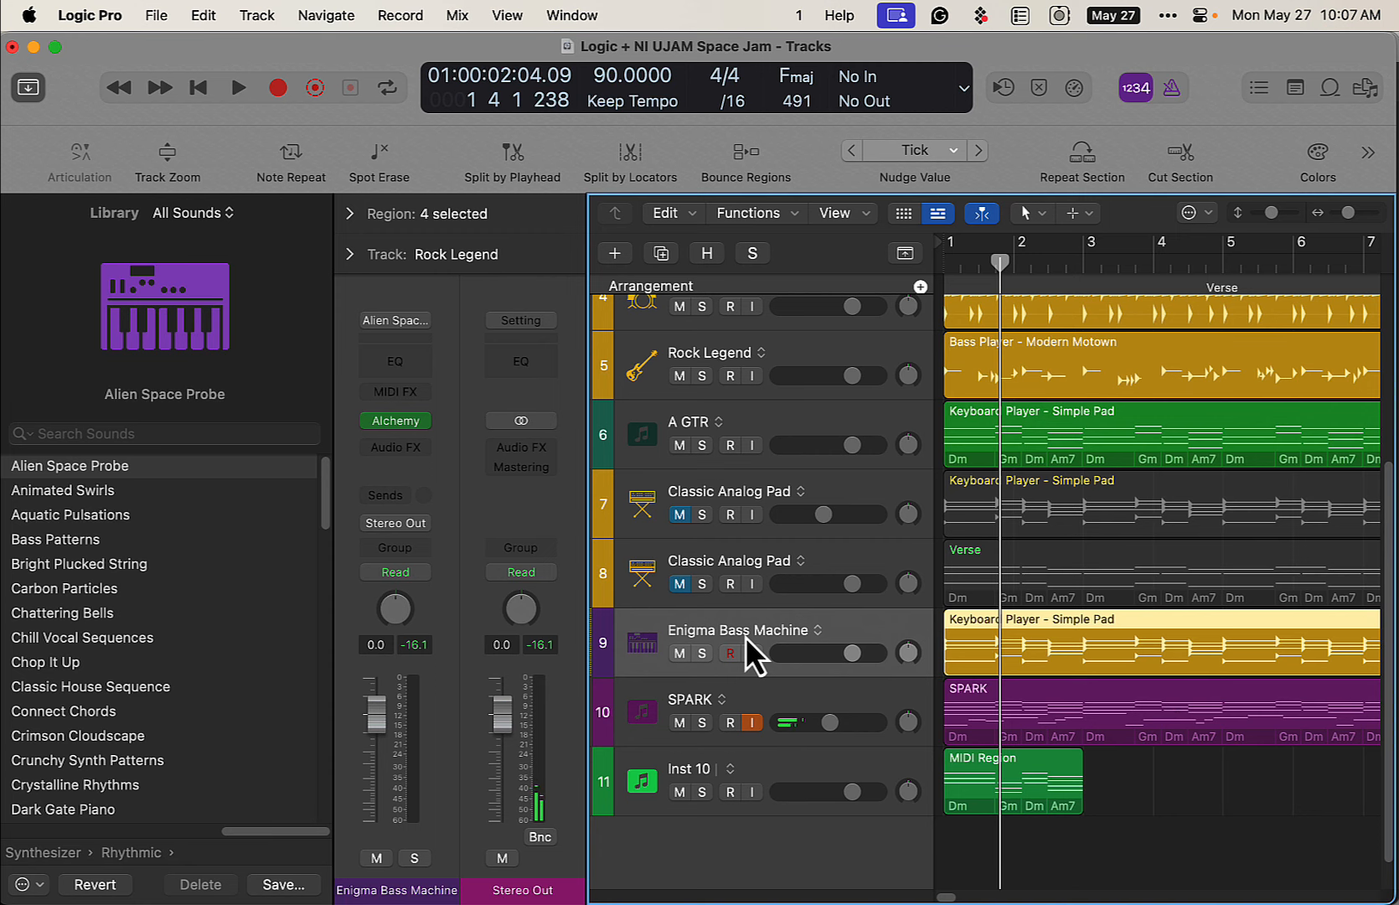
# Play the arrangement from the beginning and lower the Enigma Bass Machine track's volume to -3.0 dB.
pyautogui.press('Return')
pyautogui.press('space')
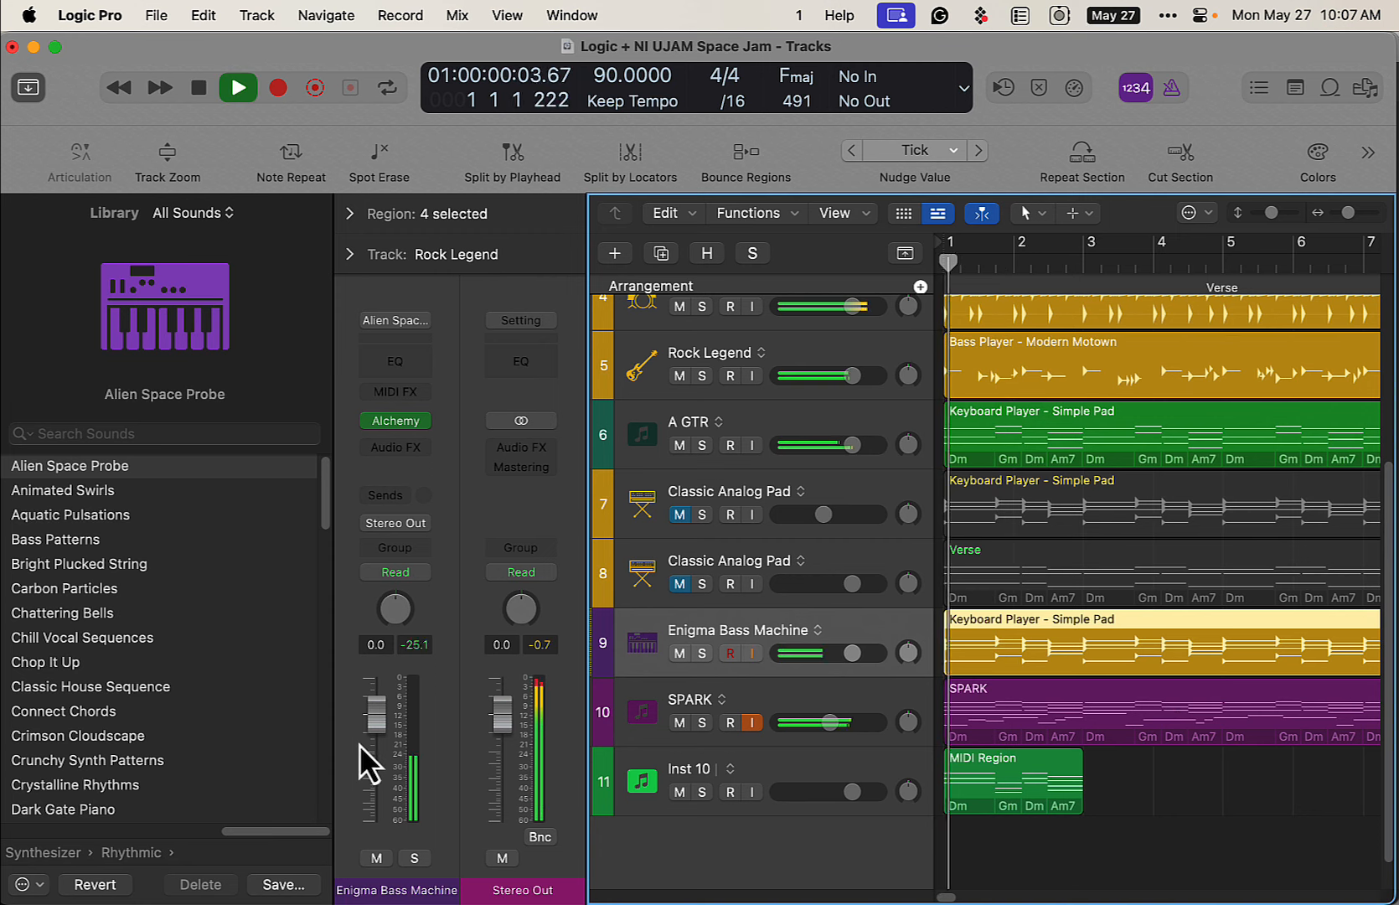
pyautogui.moveTo(378, 732); pyautogui.dragTo(381, 750)
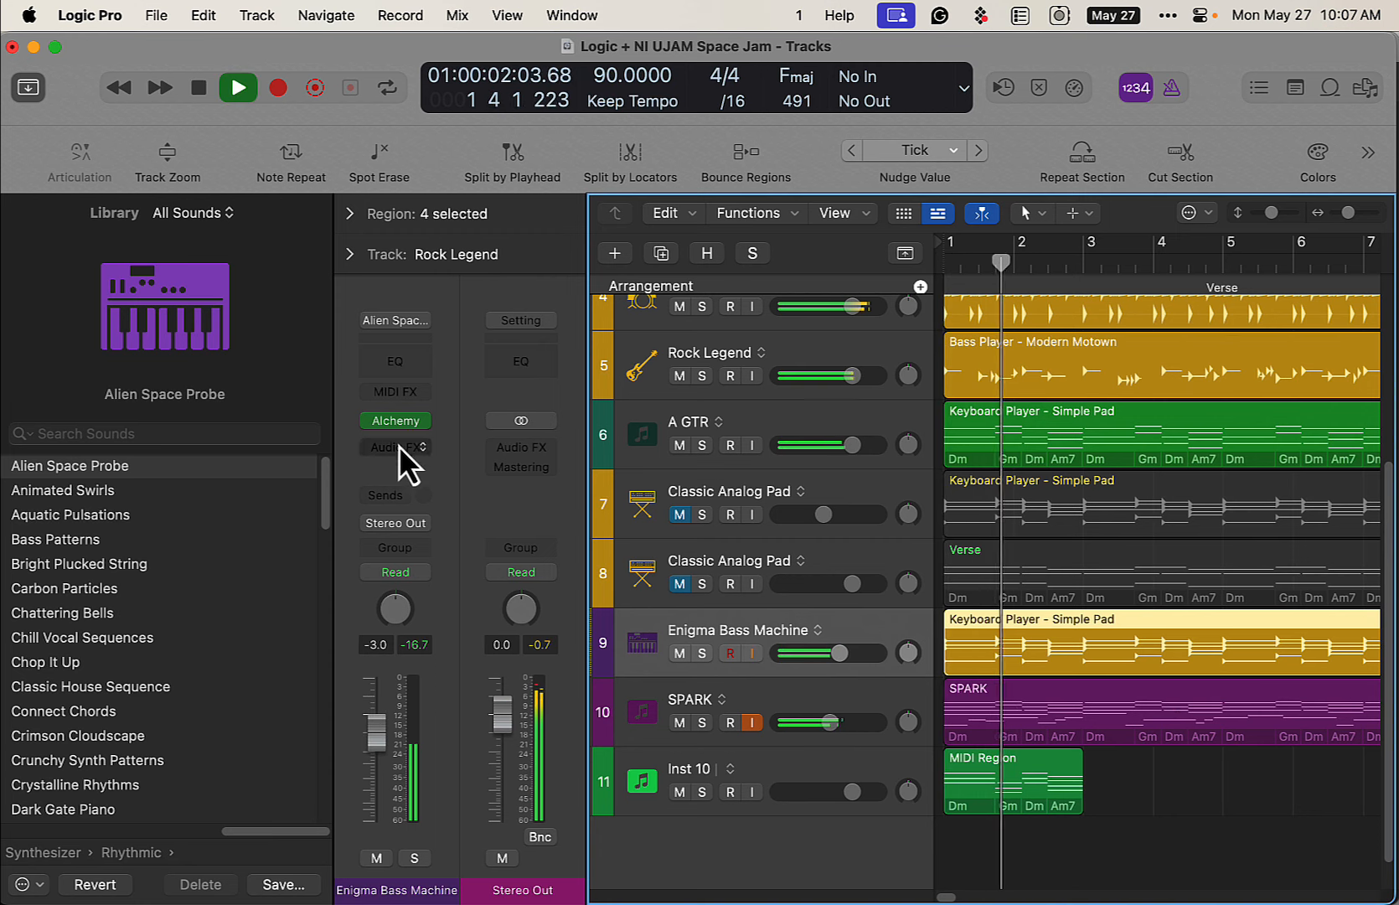
# Open the Enigma Bass Machine track's Alchemy instrument and audition the Warped, Talkative, Unison Mod and Cutting variations, stopping playback at the end.
pyautogui.click(397, 424)
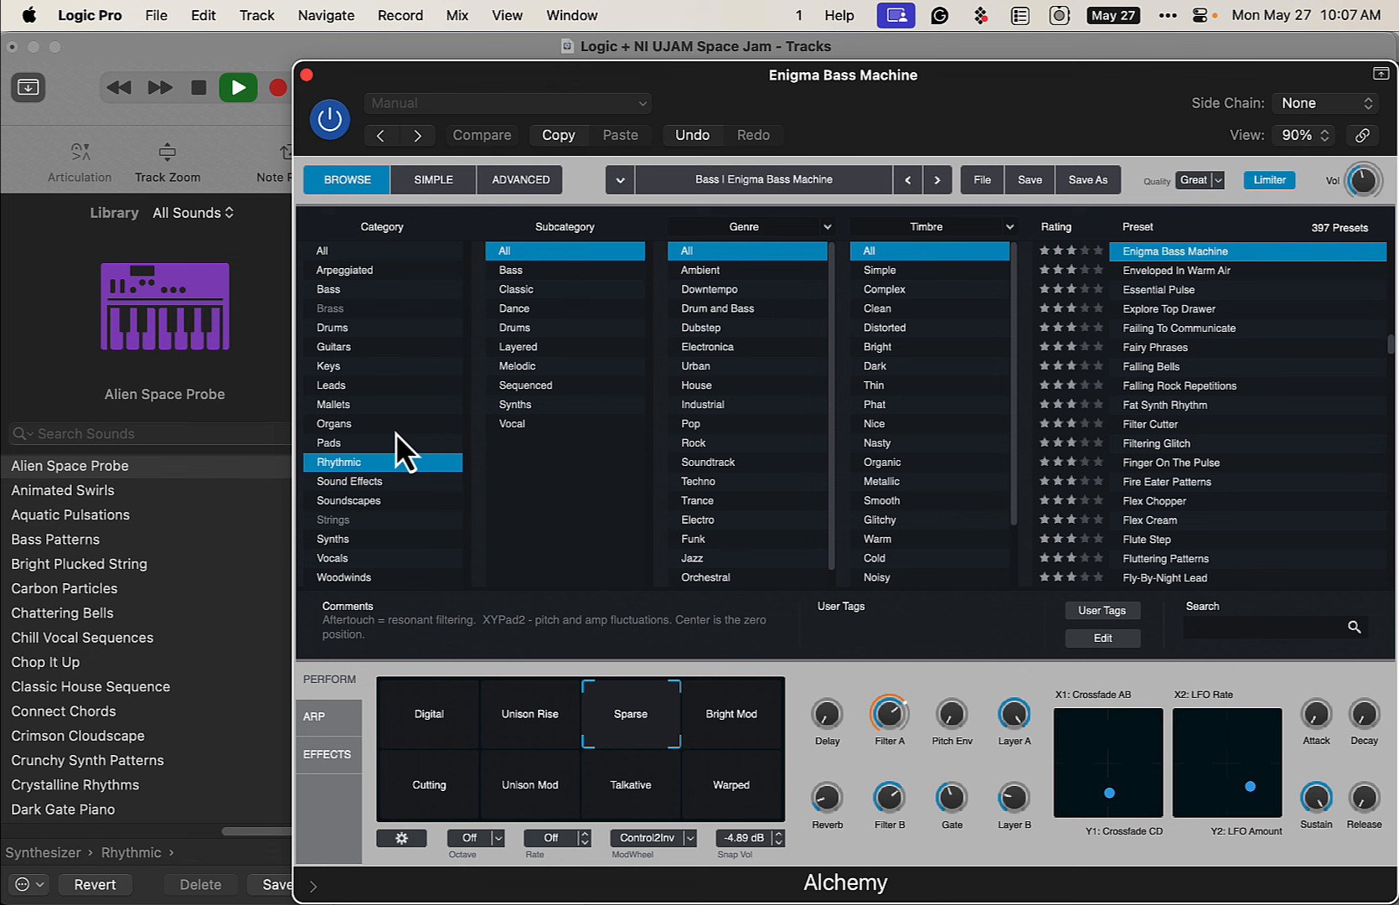
pyautogui.click(630, 711)
pyautogui.click(728, 789)
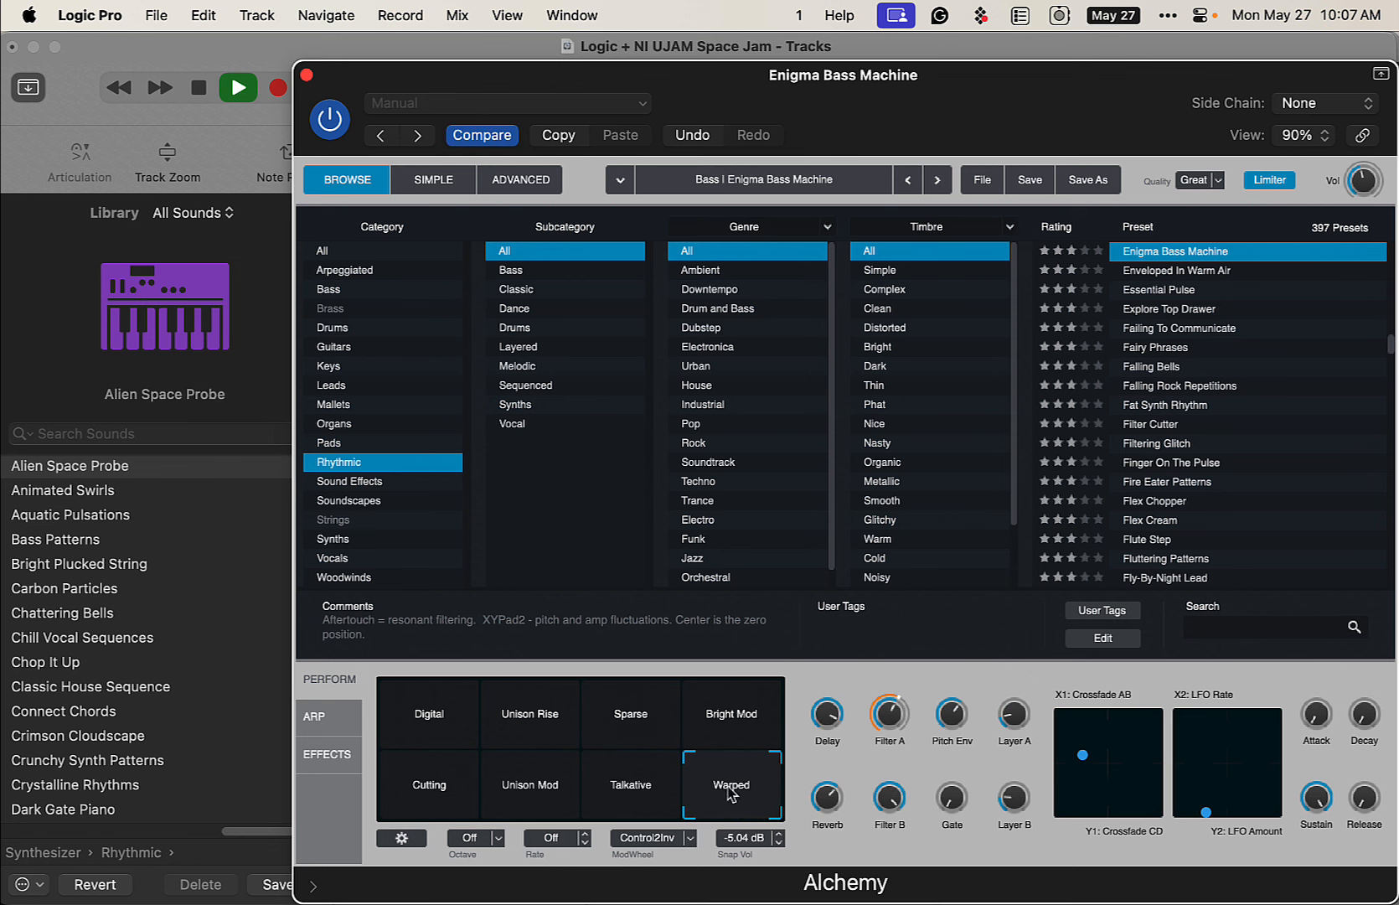
pyautogui.click(641, 803)
pyautogui.click(538, 801)
pyautogui.moveTo(539, 801); pyautogui.dragTo(414, 744)
pyautogui.press('space')
# Load Alchemy's Classic Sweep 1 preset from the Pads category and audition its Tremolo and Faster Tremolo variations during playback.
pyautogui.click(345, 446)
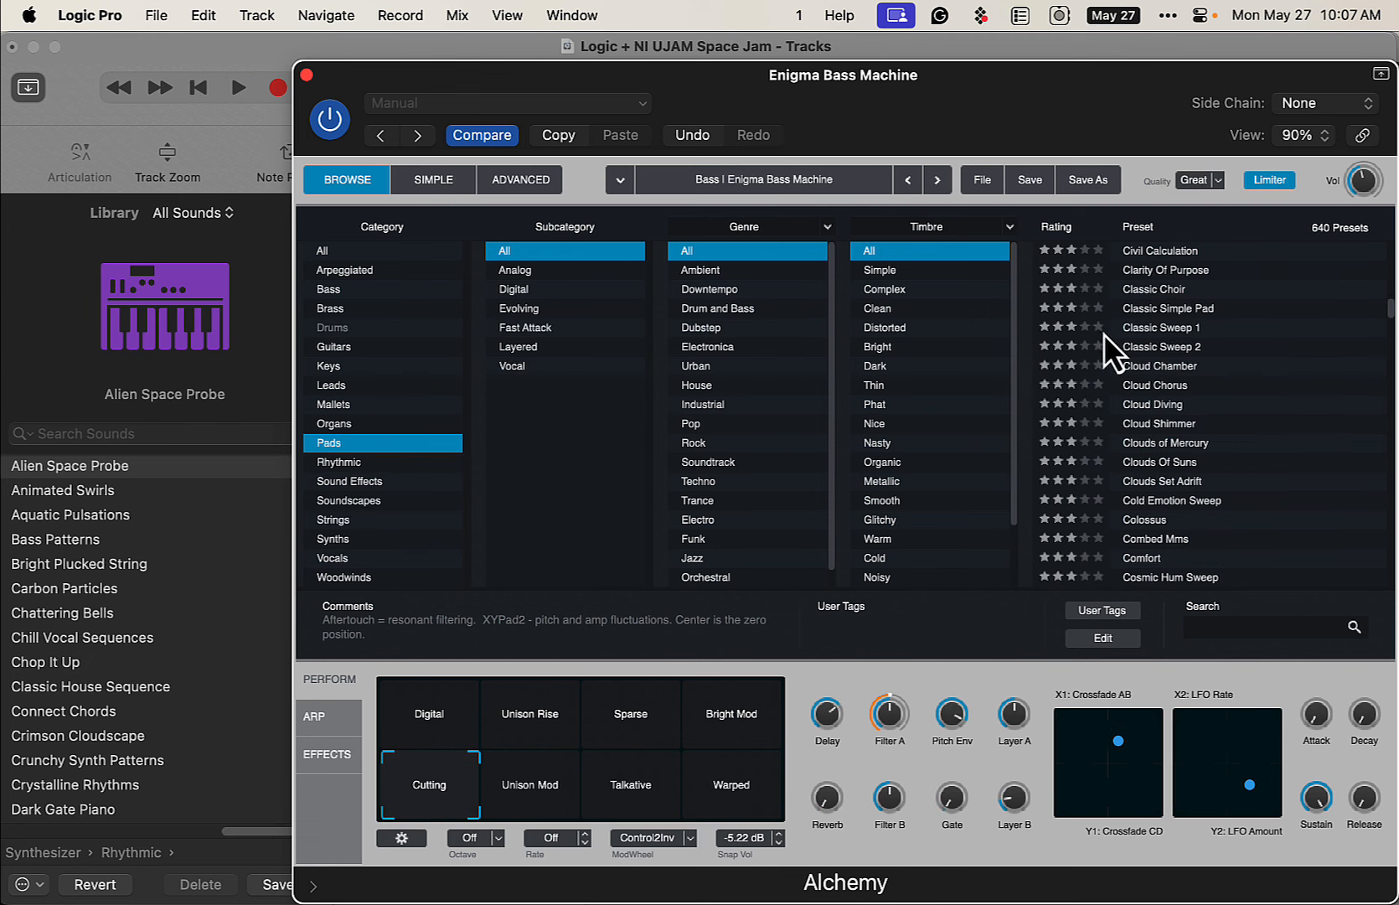
pyautogui.click(1164, 330)
pyautogui.press('space')
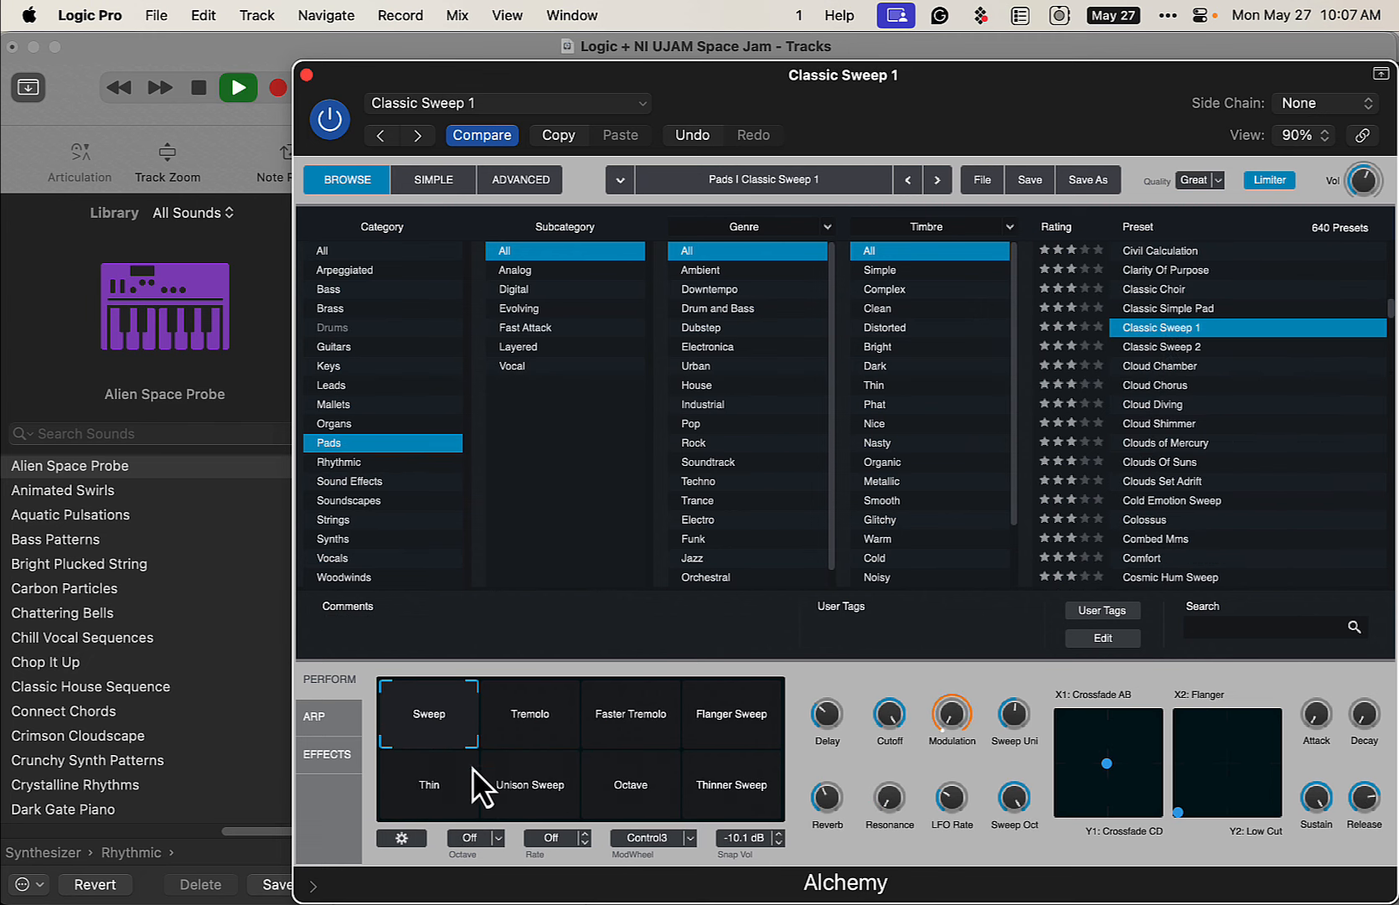
pyautogui.click(528, 722)
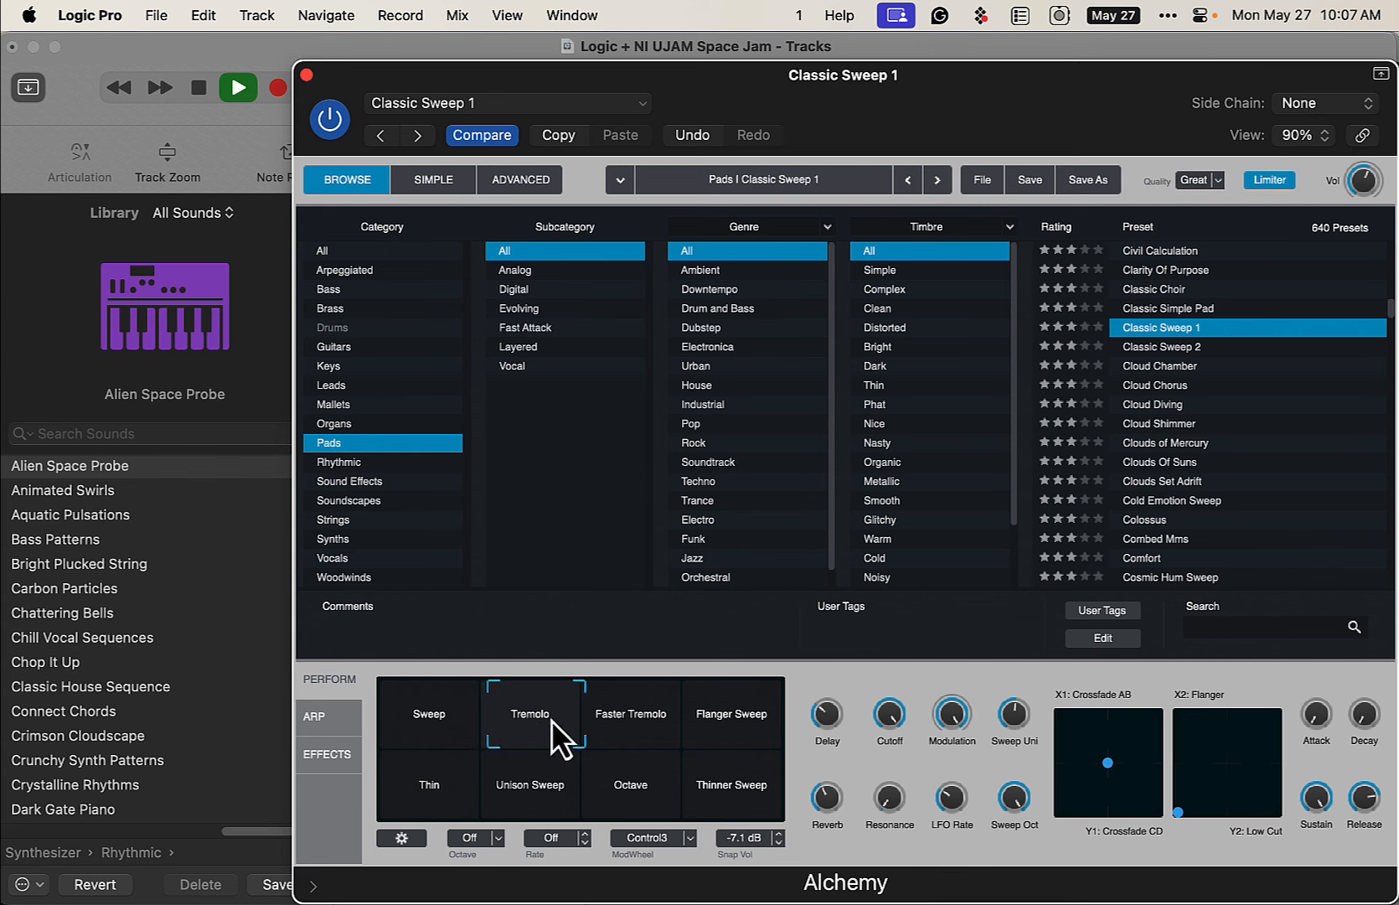
pyautogui.click(619, 717)
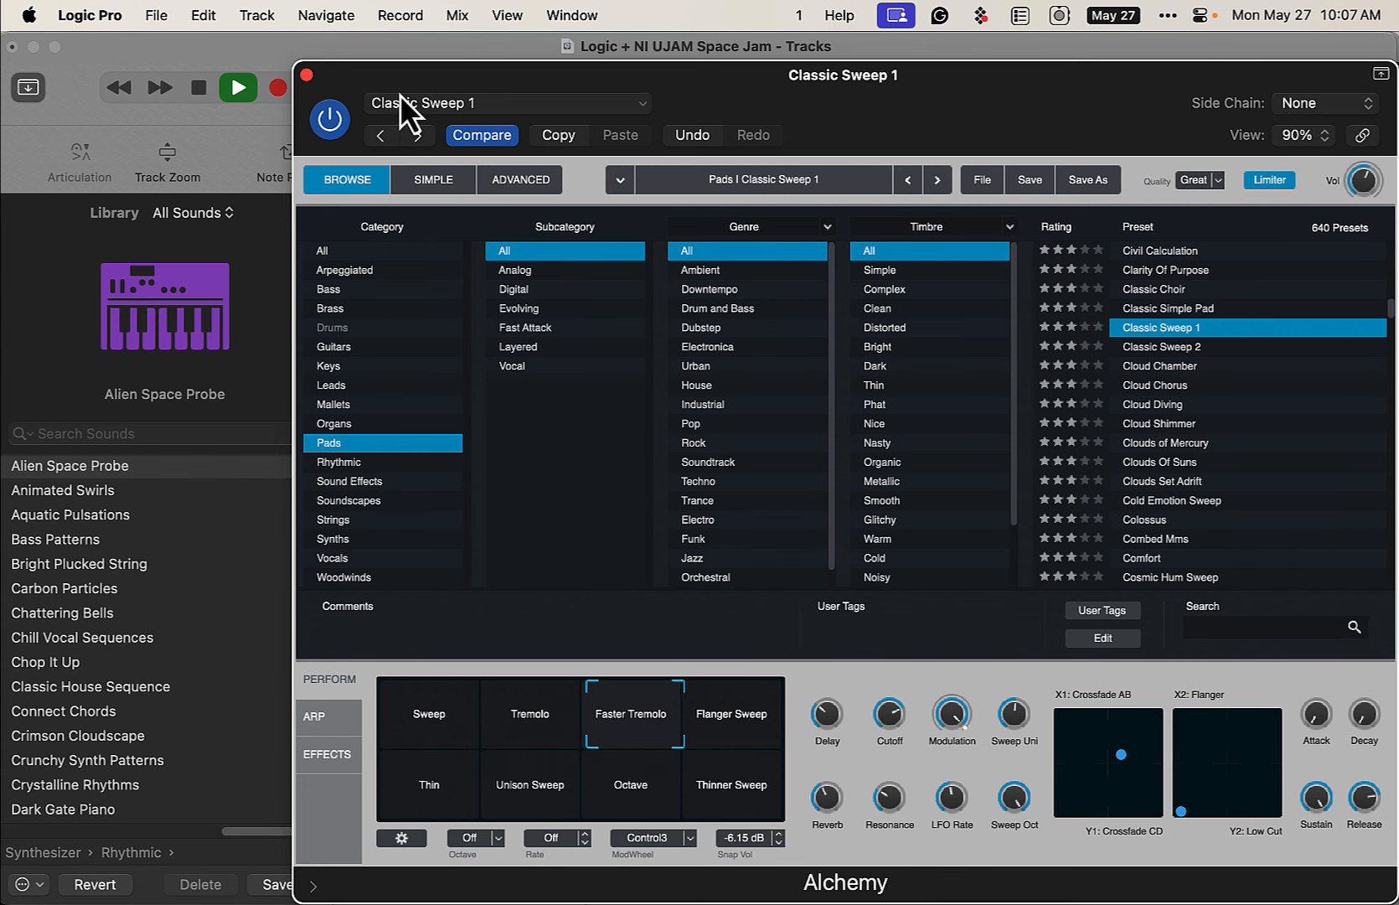
# Move the Alchemy window clear of the channel strips and set the Classic Sweep 1 track's volume to -0.3 dB.
pyautogui.moveTo(401, 96); pyautogui.dragTo(833, 154)
pyautogui.click(419, 861)
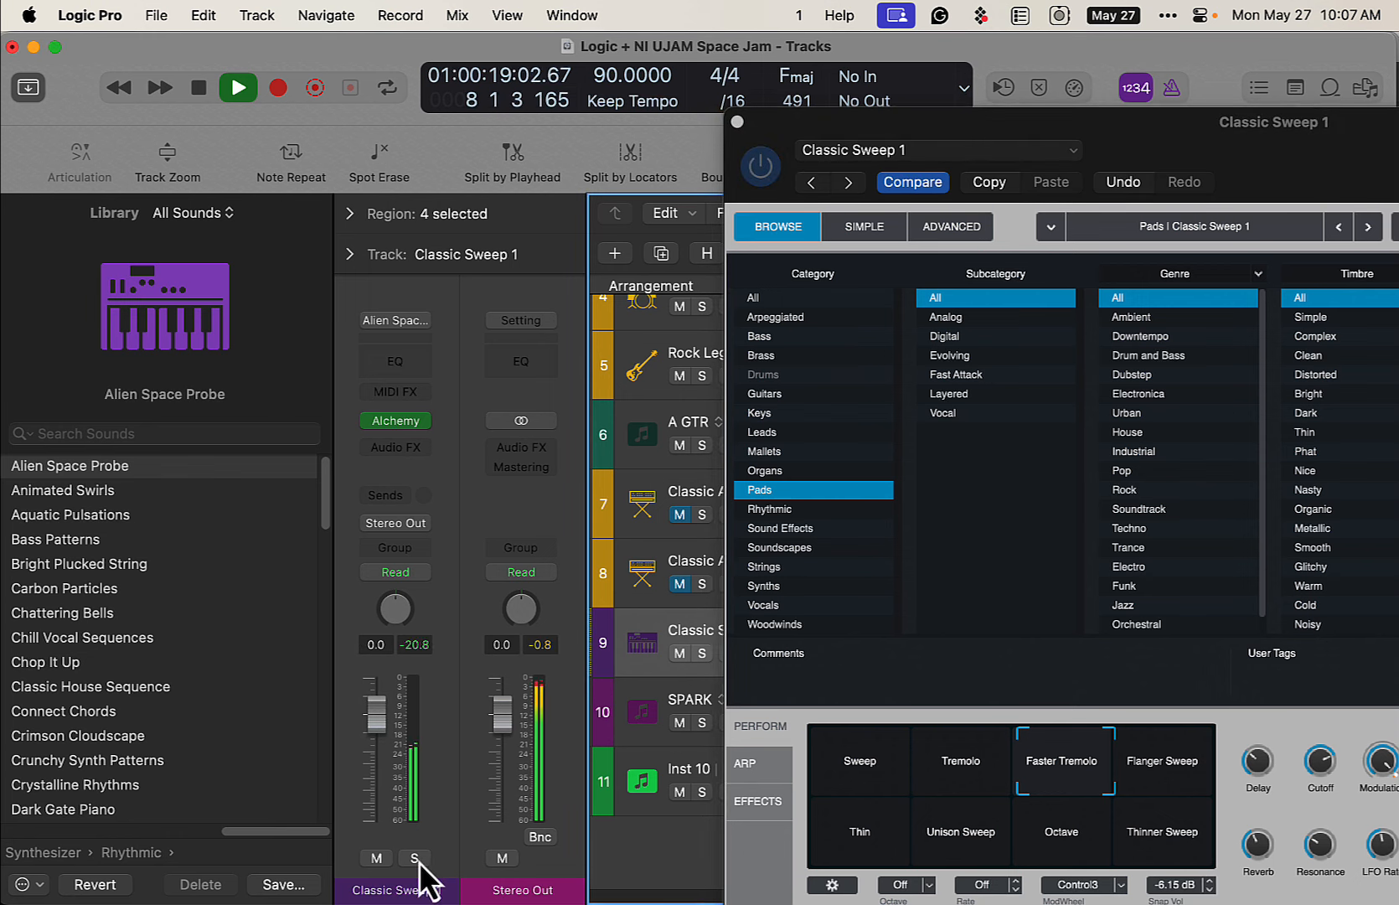
pyautogui.moveTo(381, 721); pyautogui.dragTo(381, 724)
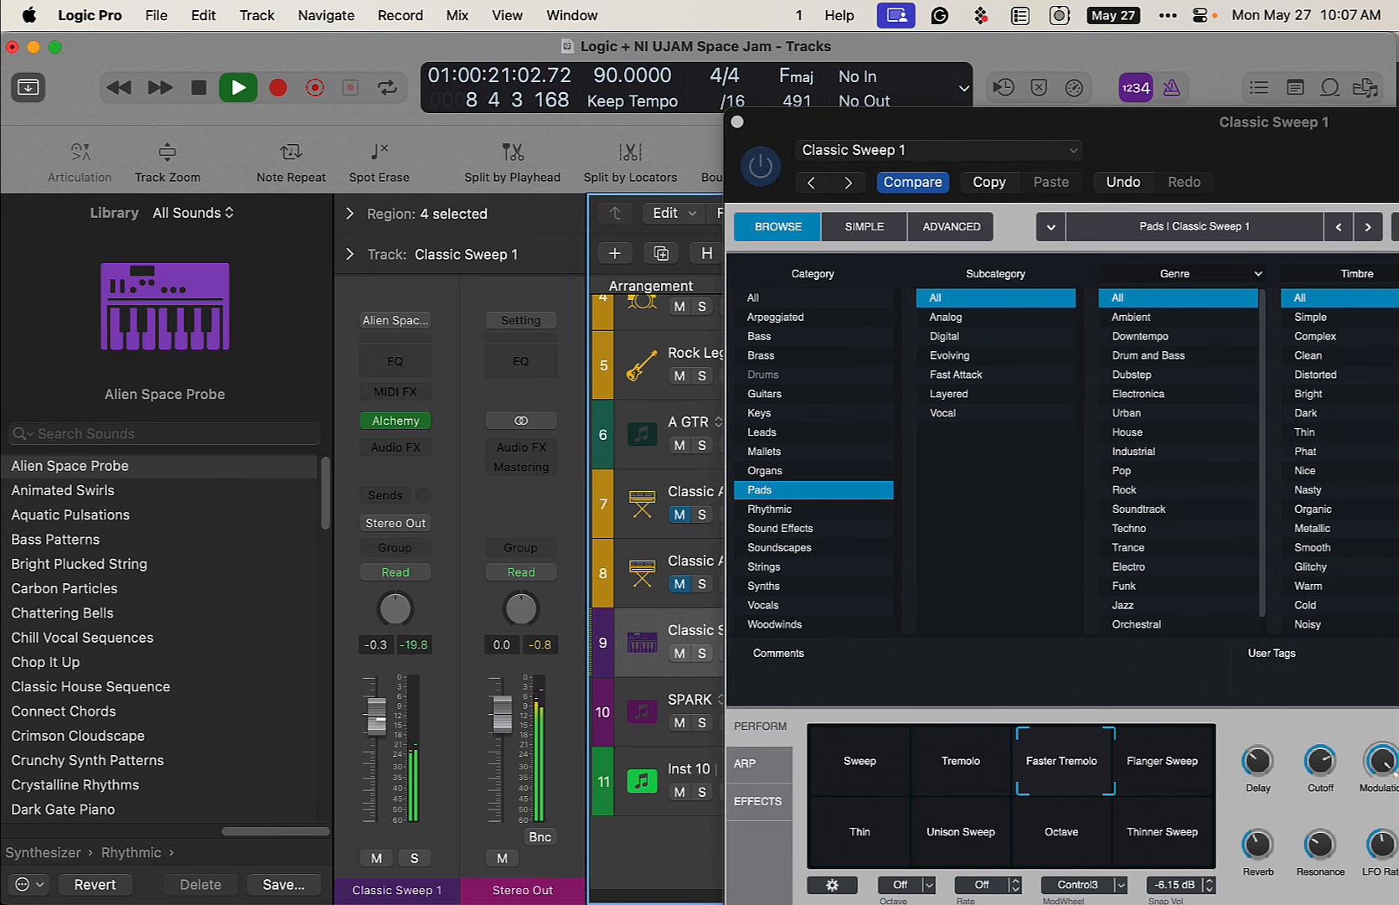
# Switch Alchemy to the Unison Sweep variation and settle on the Thin variation during playback.
pyautogui.click(1071, 778)
pyautogui.click(972, 854)
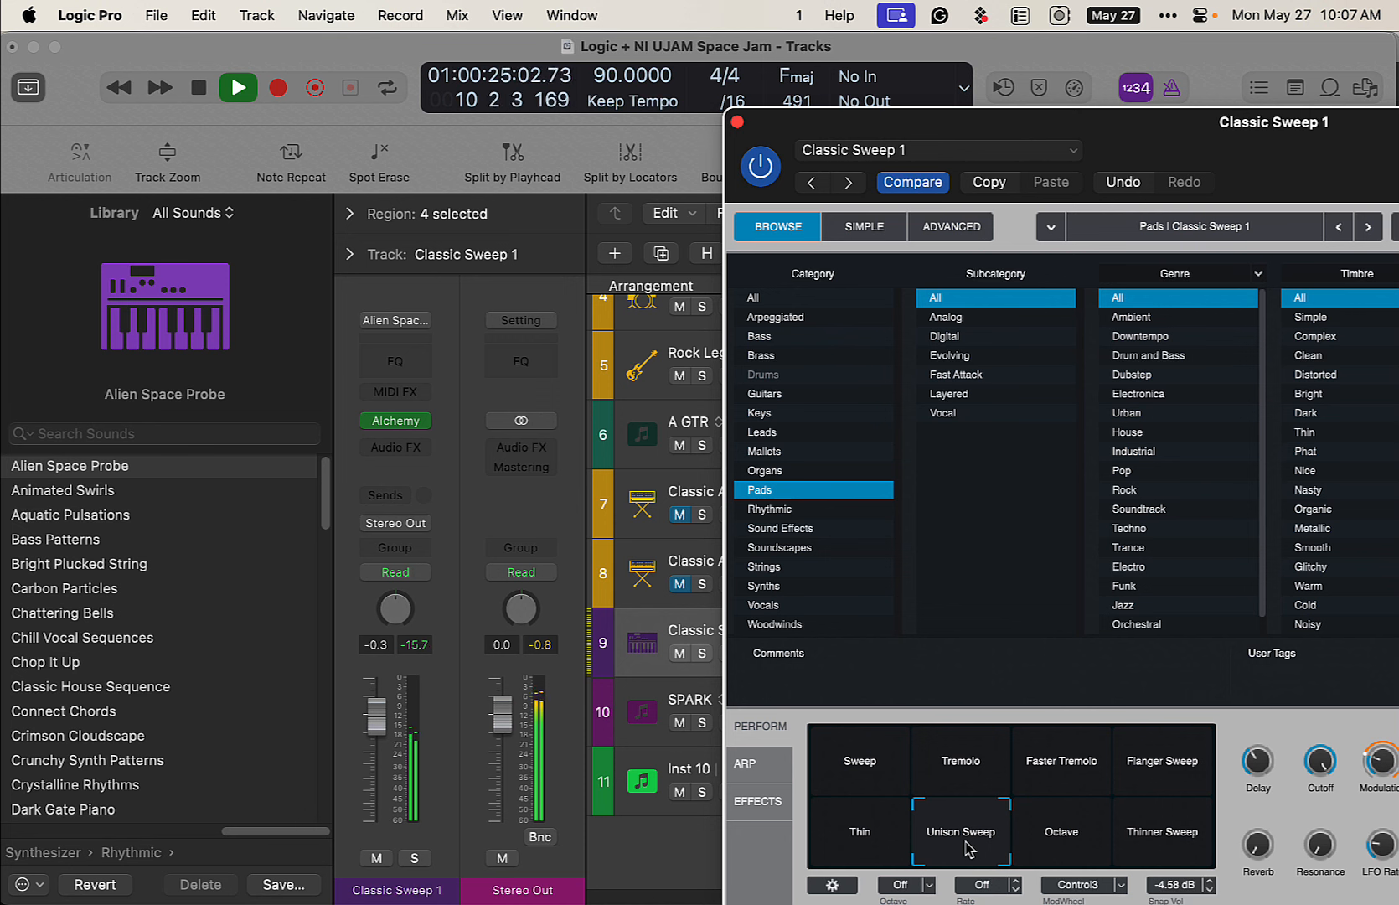
pyautogui.click(861, 857)
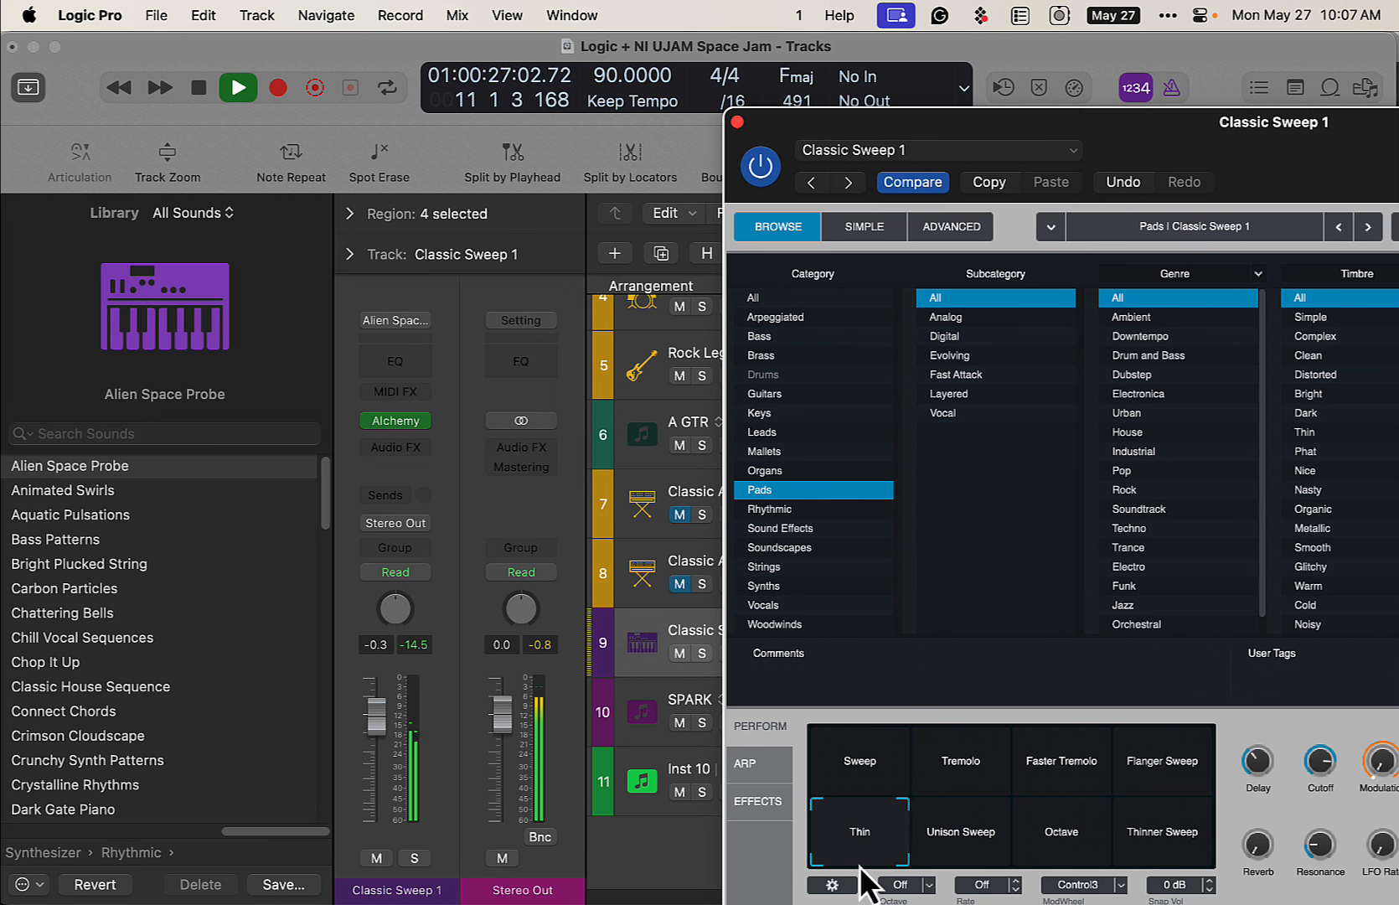
# Stop playback, bypass the Alchemy instrument on the Classic Sweep 1 track and close its window.
pyautogui.press('space')
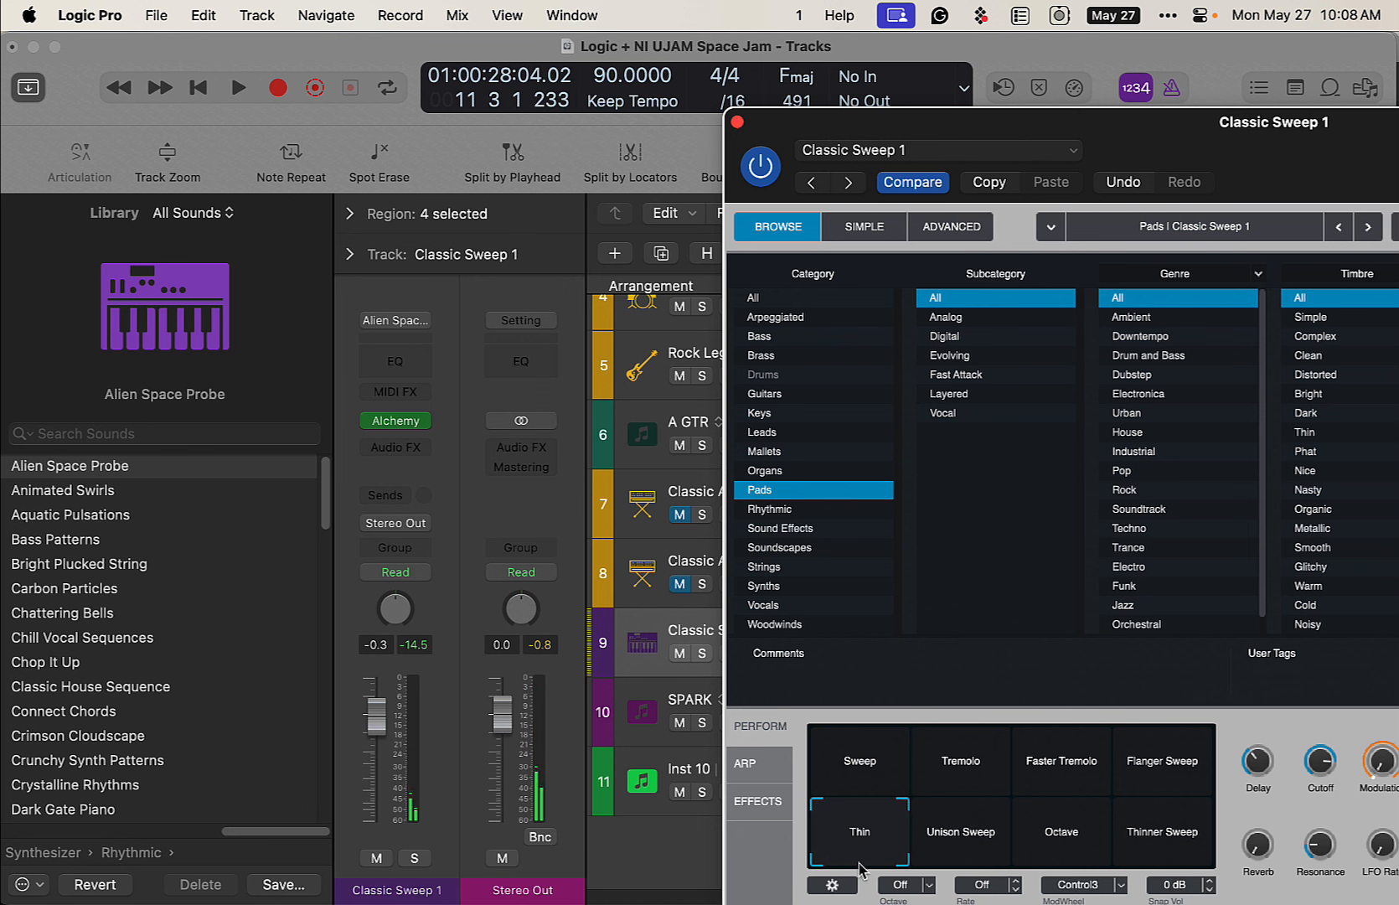
pyautogui.click(753, 158)
pyautogui.click(737, 122)
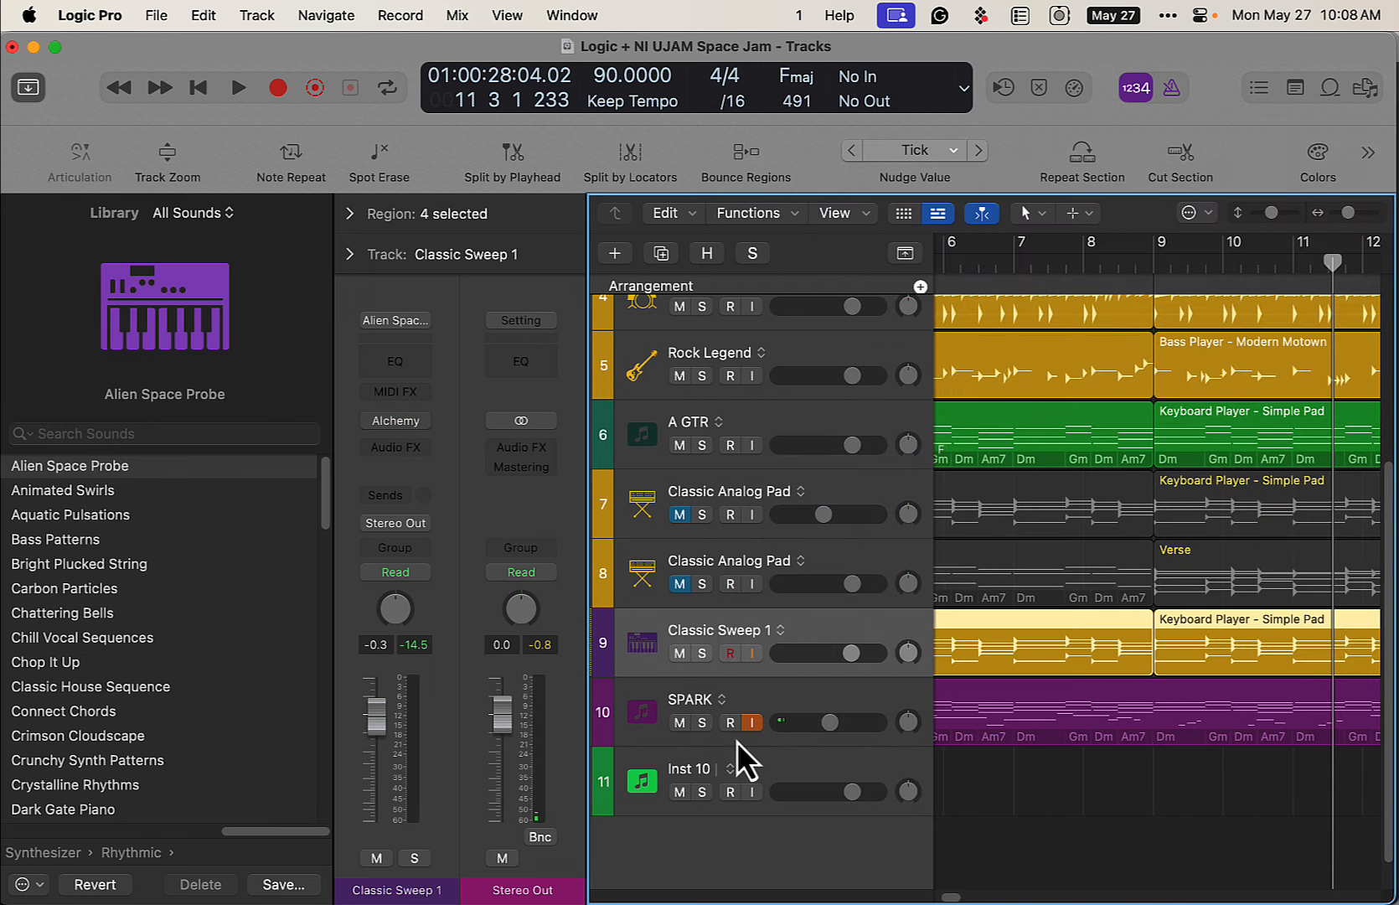
# Mute the SPARK track and return the playhead to the beginning.
pyautogui.click(685, 724)
pyautogui.press('Return')
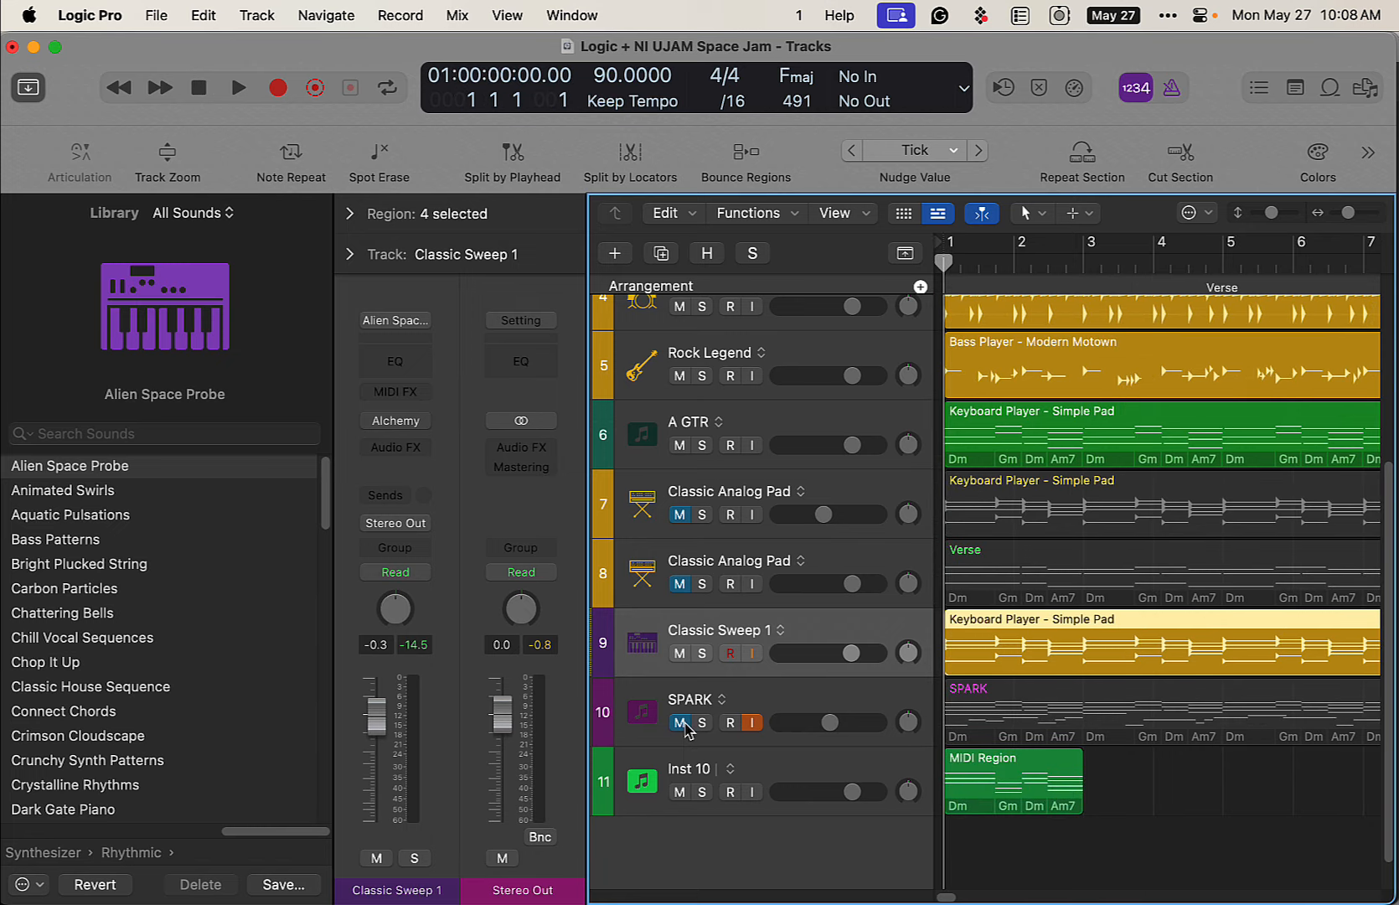